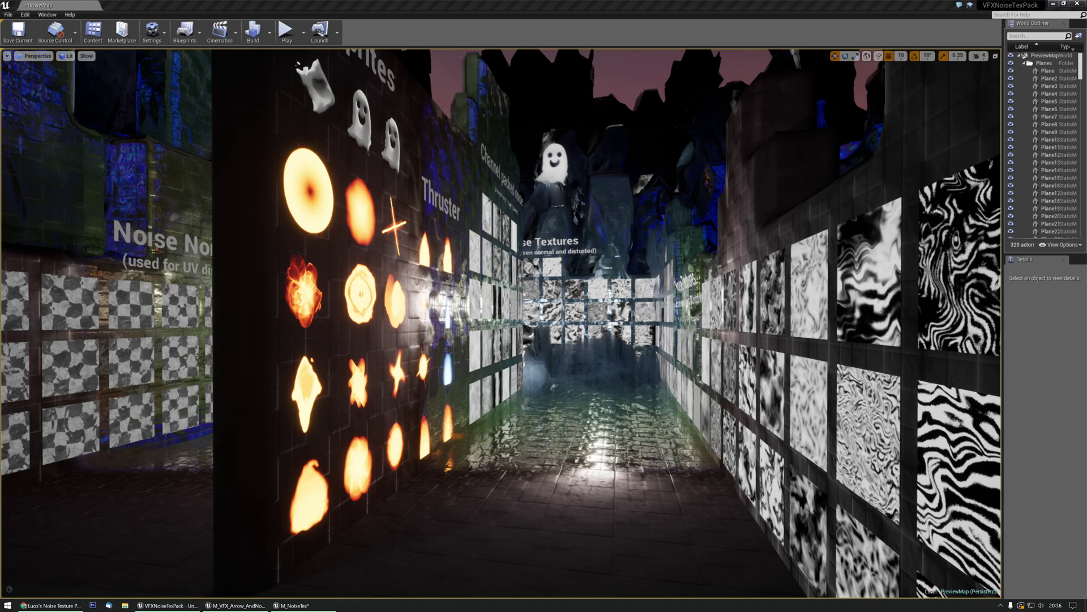
# - Look over the store pages for Luos's Noise Texture Pack on the Unreal Engine Marketplace, itch.io and Gumroad
pyautogui.moveTo(552, 387)
pyautogui.mouseDown(button='right')
pyautogui.moveTo(558, 380)
pyautogui.moveTo(569, 397)
pyautogui.mouseUp(button='right')
pyautogui.press('w')
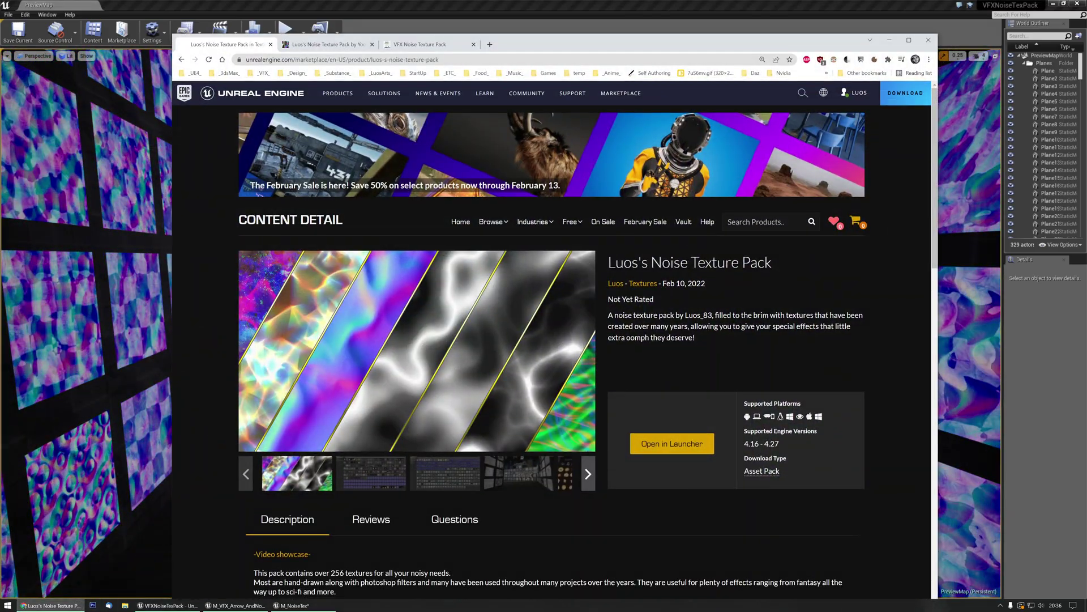
pyautogui.hotkey('ctrl', 'Tab')
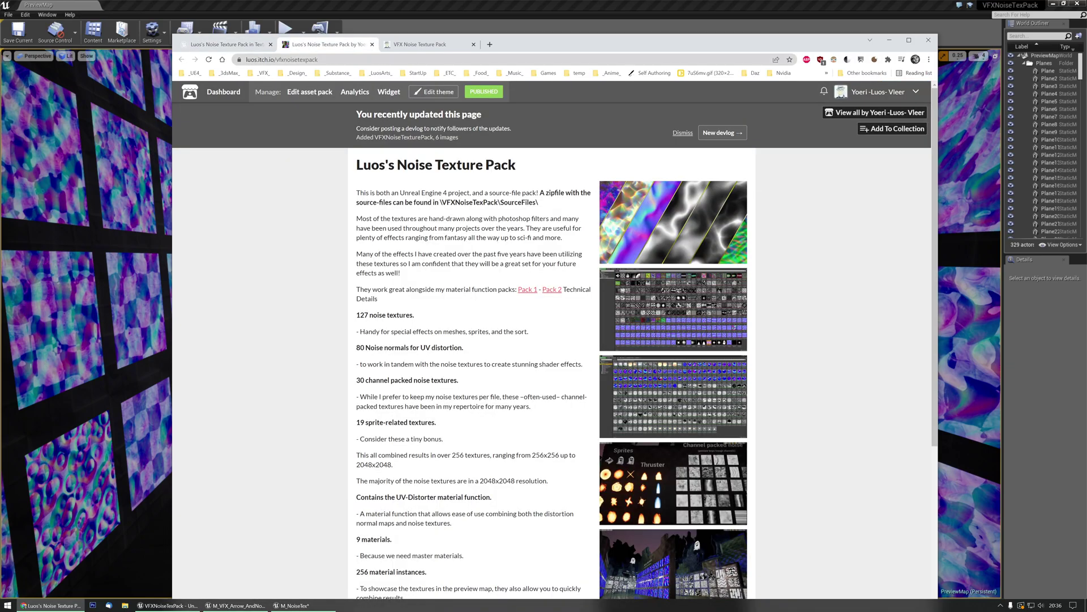
pyautogui.hotkey('ctrl', 'Tab')
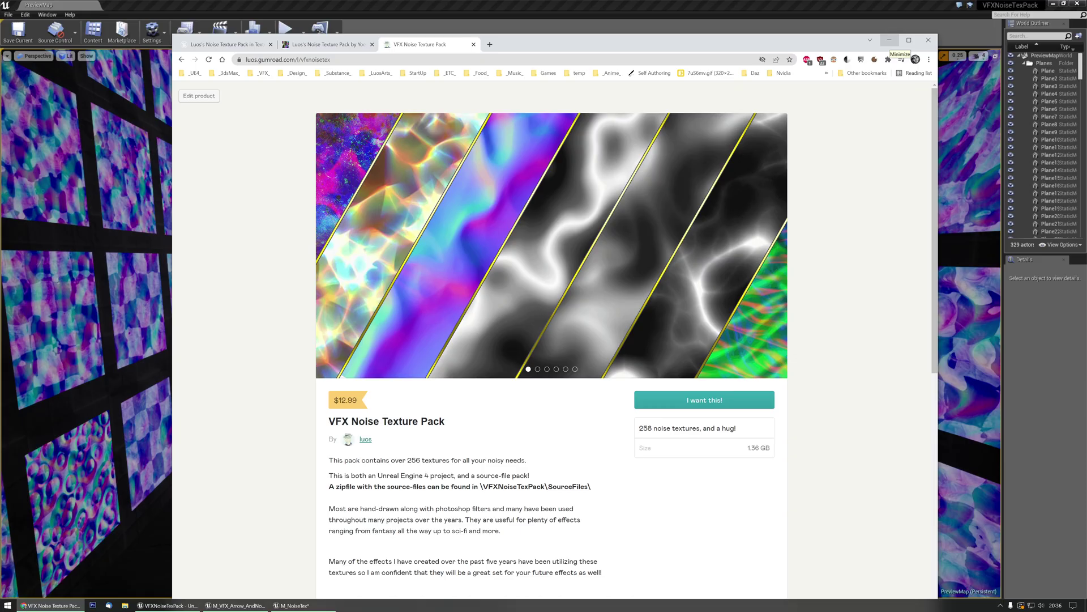
pyautogui.click(890, 41)
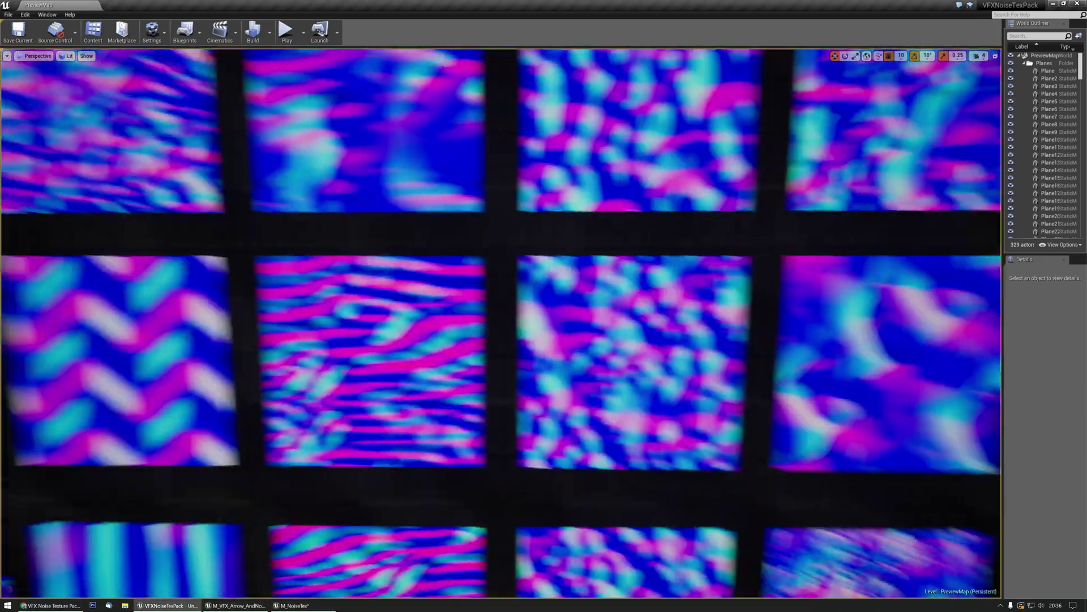
# - Inspect the noise normal and sprite displays on the walls of the preview level
pyautogui.moveTo(501, 323); pyautogui.dragTo(317, 203, button='right')
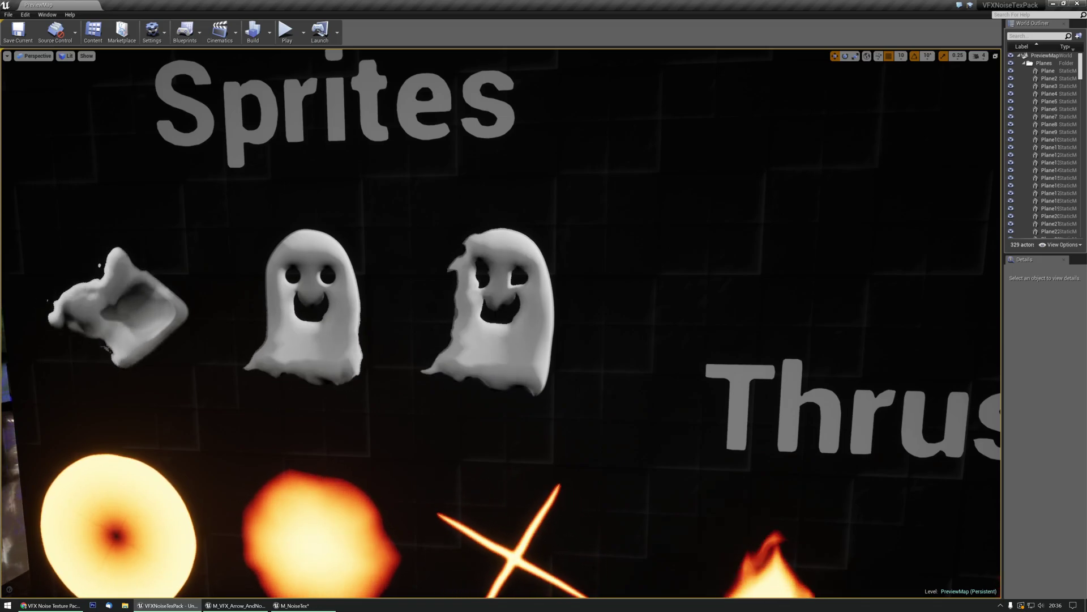
pyautogui.moveTo(1086, 266); pyautogui.dragTo(466, 260)
pyautogui.doubleClick(466, 260)
pyautogui.moveTo(466, 260); pyautogui.dragTo(708, 446, button='right')
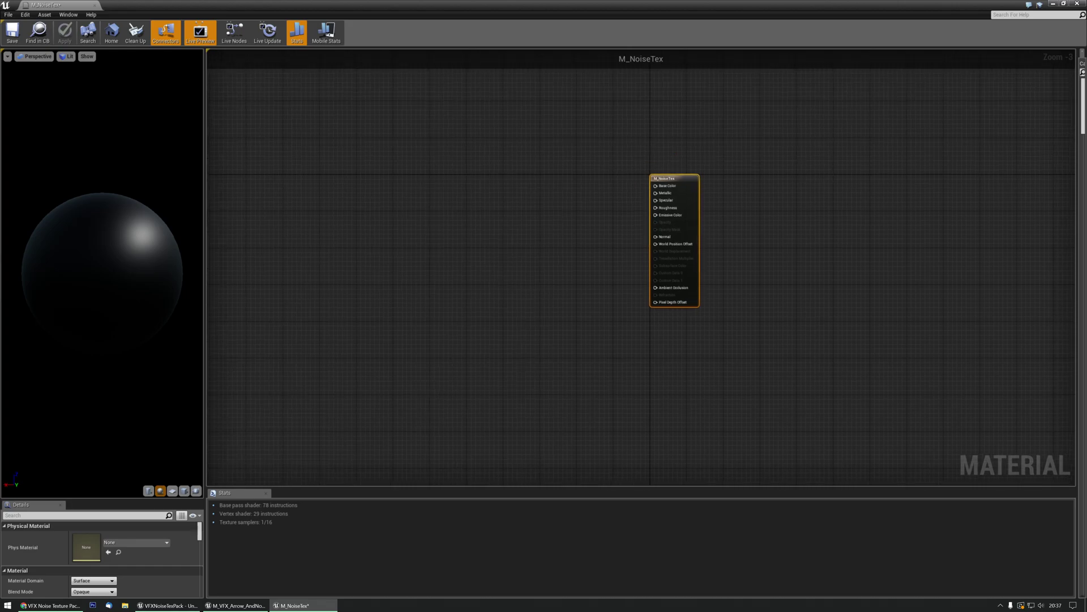
# - In the M_NoiseTex material, add an MF_Luos_UV_Distorter node and place it well before the material output
pyautogui.moveTo(398, 222); pyautogui.dragTo(430, 265, button='right')
pyautogui.scroll(1, 439, 266)
pyautogui.rightClick(430, 265)
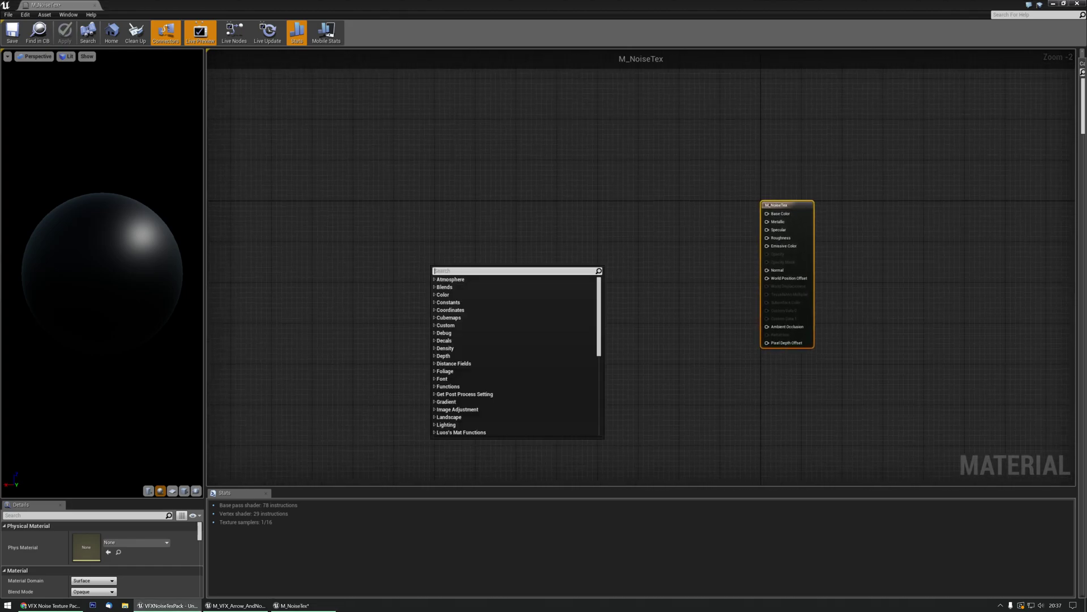
pyautogui.write('uv dis')
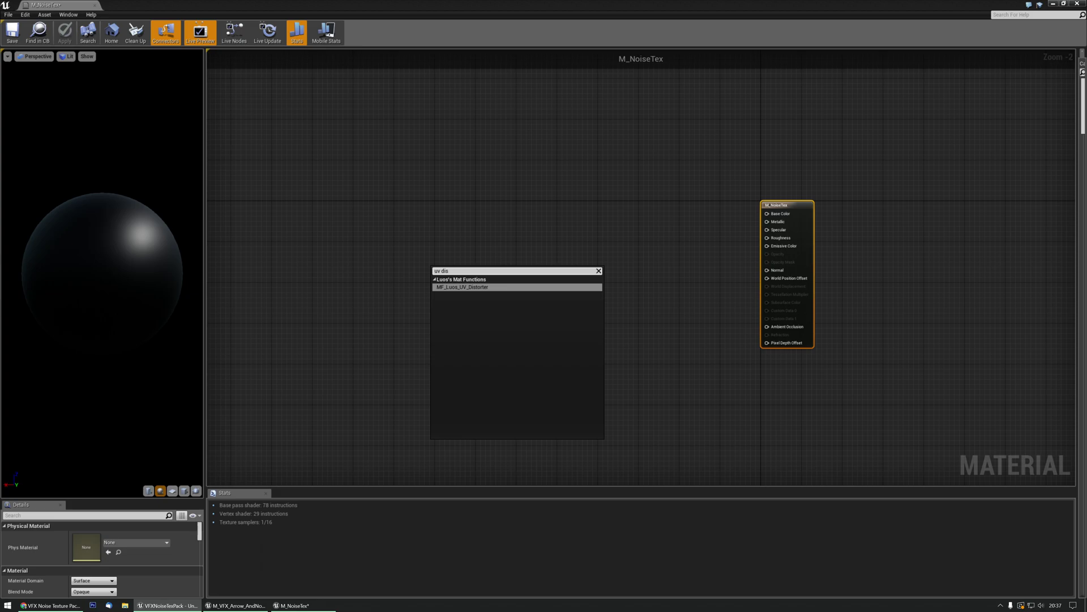
pyautogui.press('Return')
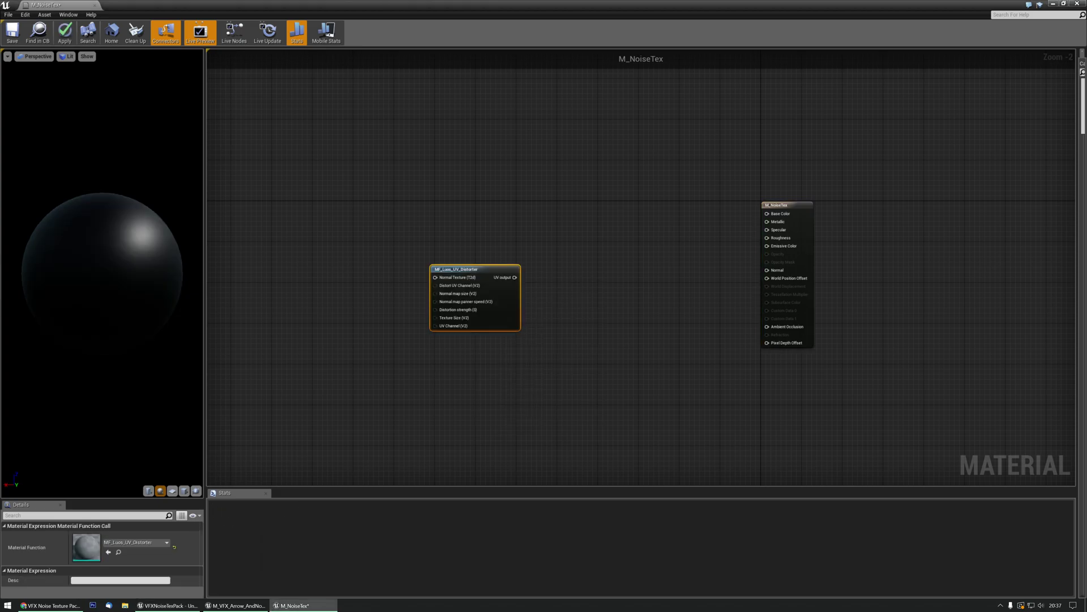
pyautogui.scroll(2, 430, 271)
pyautogui.moveTo(457, 269); pyautogui.dragTo(356, 215)
pyautogui.click(397, 187)
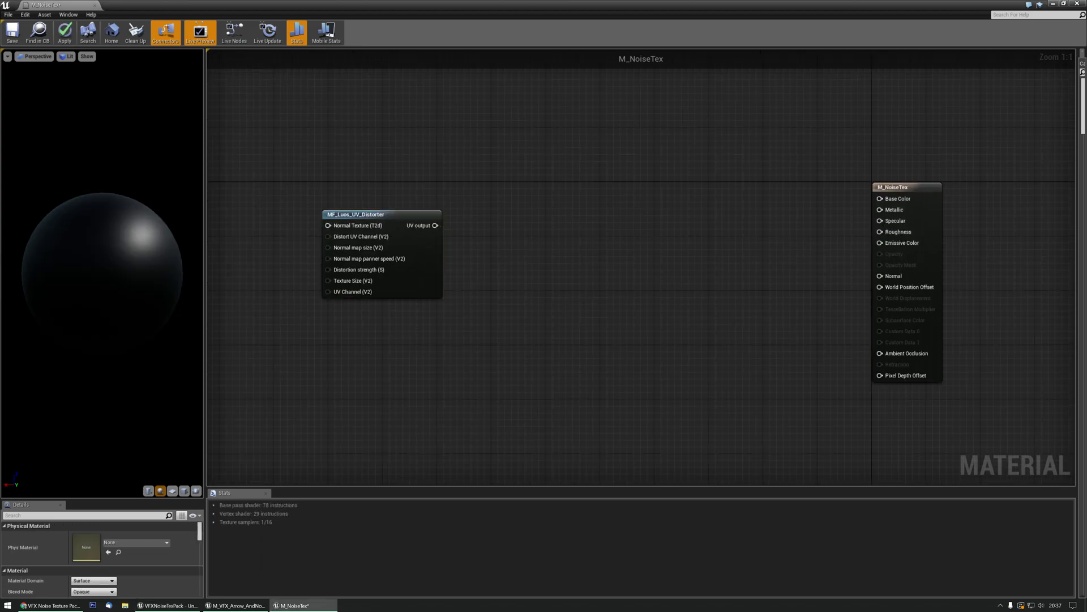
# - Add the T_VFX_Ghosty_01 texture from Textures/Sprites as a Texture Sample and feed its UVs from the distorter's UV output
pyautogui.moveTo(0, 69); pyautogui.dragTo(520, 91)
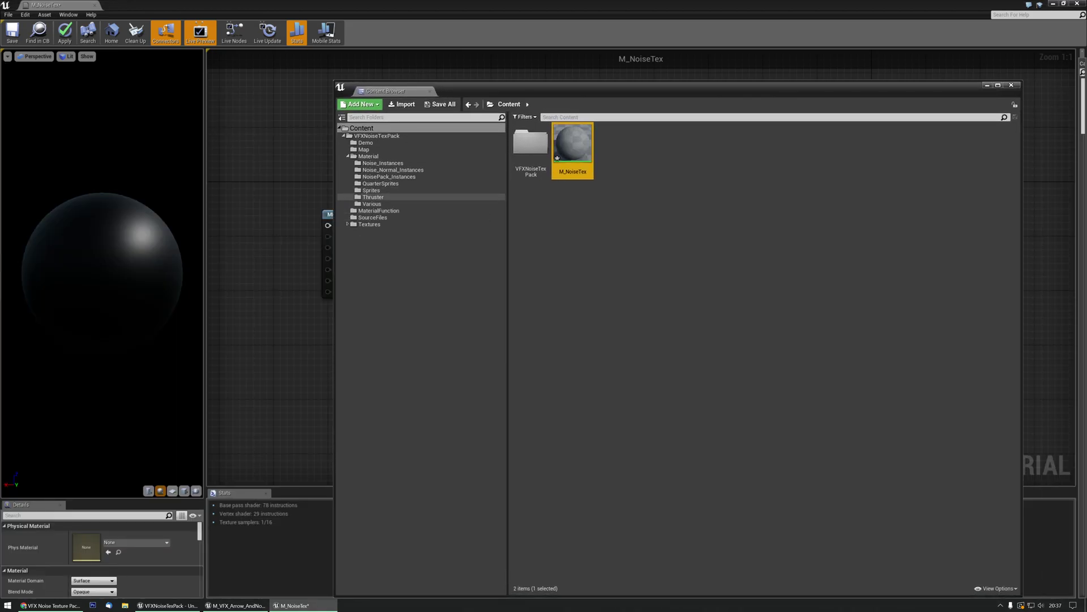
pyautogui.click(372, 204)
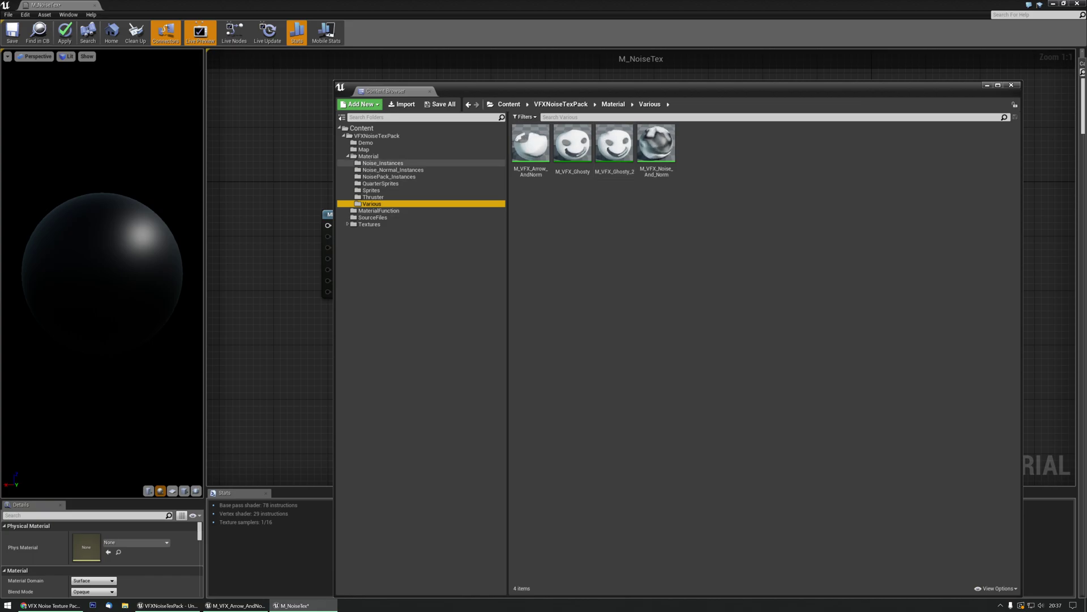
pyautogui.click(347, 156)
pyautogui.click(368, 176)
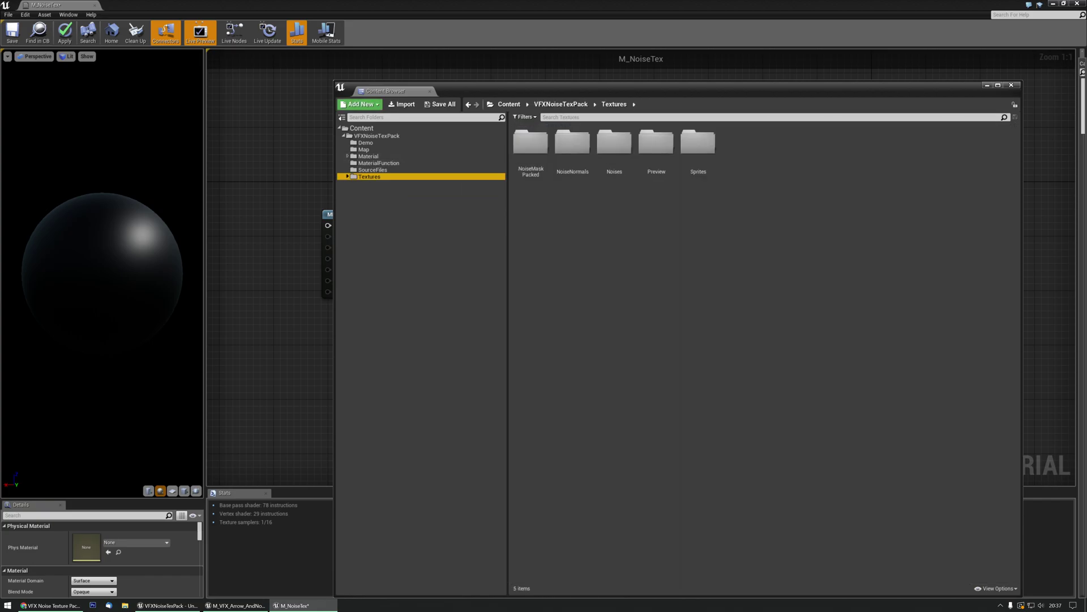
pyautogui.click(371, 210)
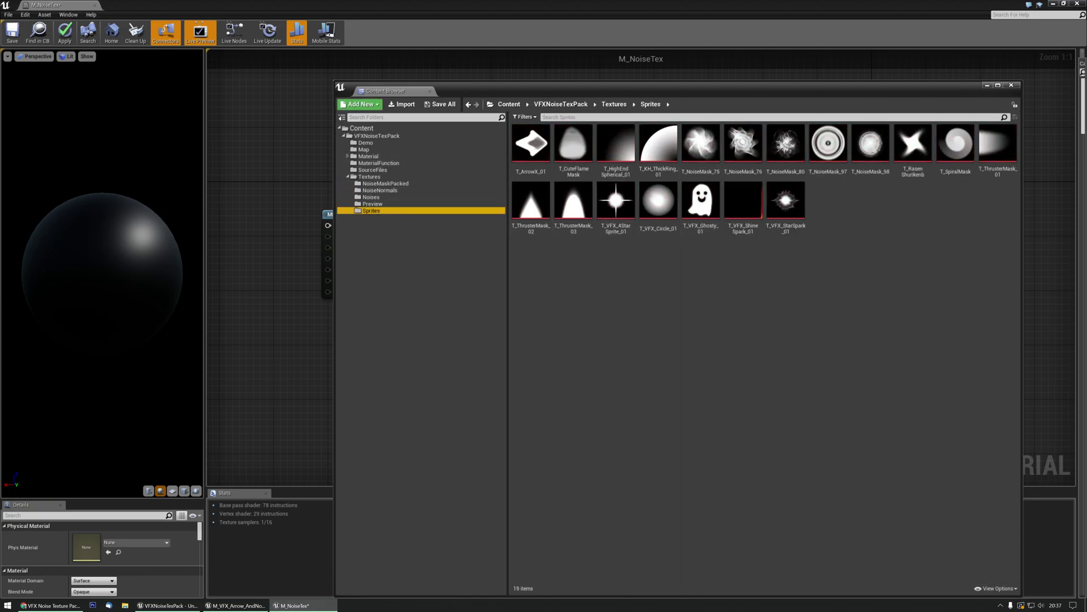
pyautogui.moveTo(720, 89); pyautogui.dragTo(1083, 97)
pyautogui.moveTo(14, 238); pyautogui.dragTo(562, 223)
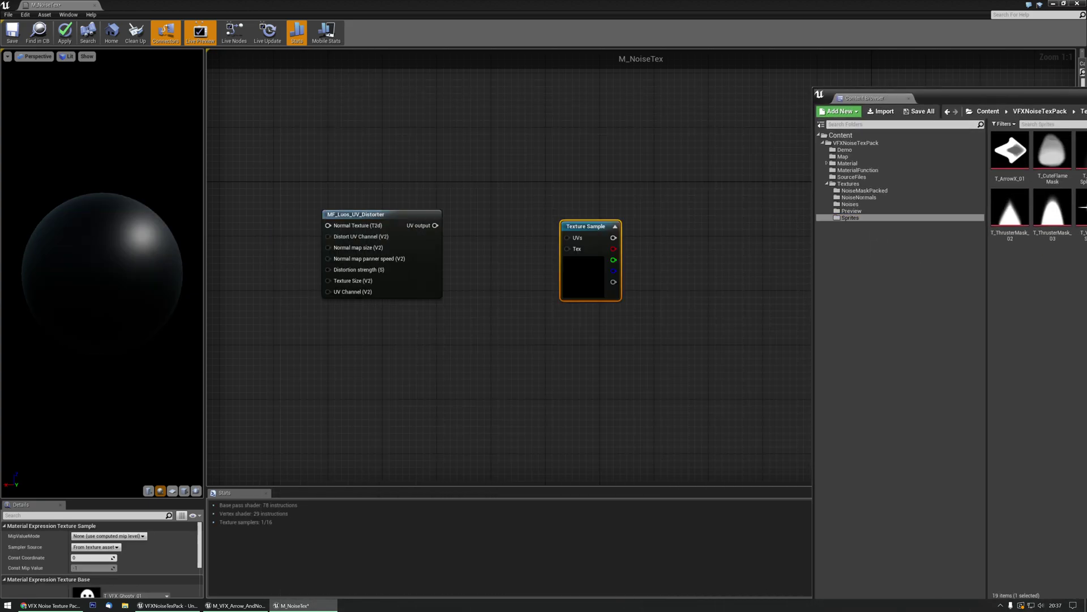
pyautogui.moveTo(434, 226); pyautogui.dragTo(596, 215)
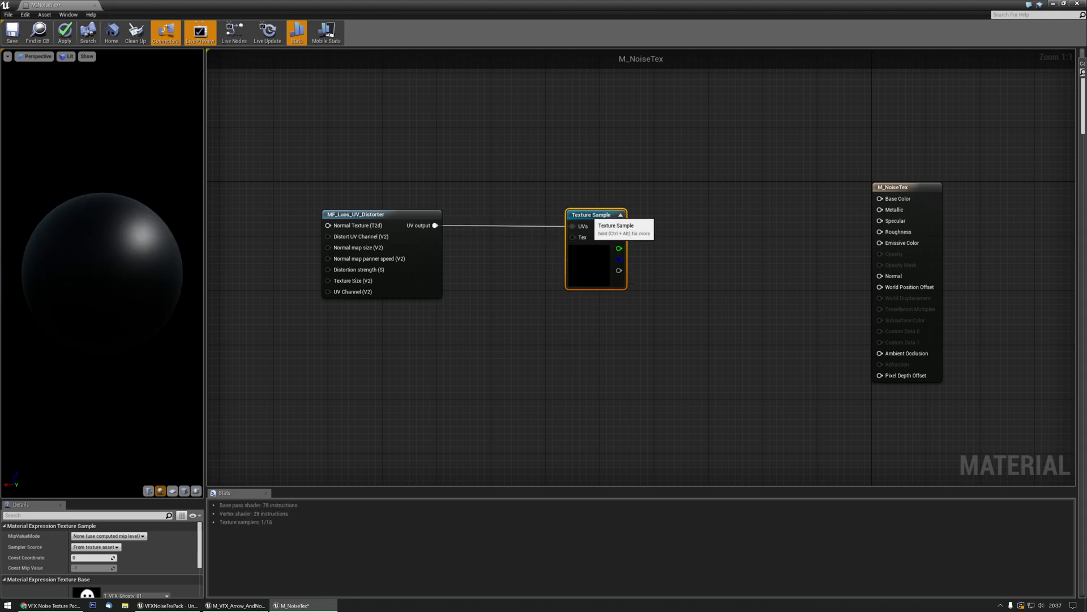
# - Add the T_NoiseNormal_48 texture from the NoiseNormals folder to the material graph
pyautogui.moveTo(485, 266); pyautogui.dragTo(720, 270, button='right')
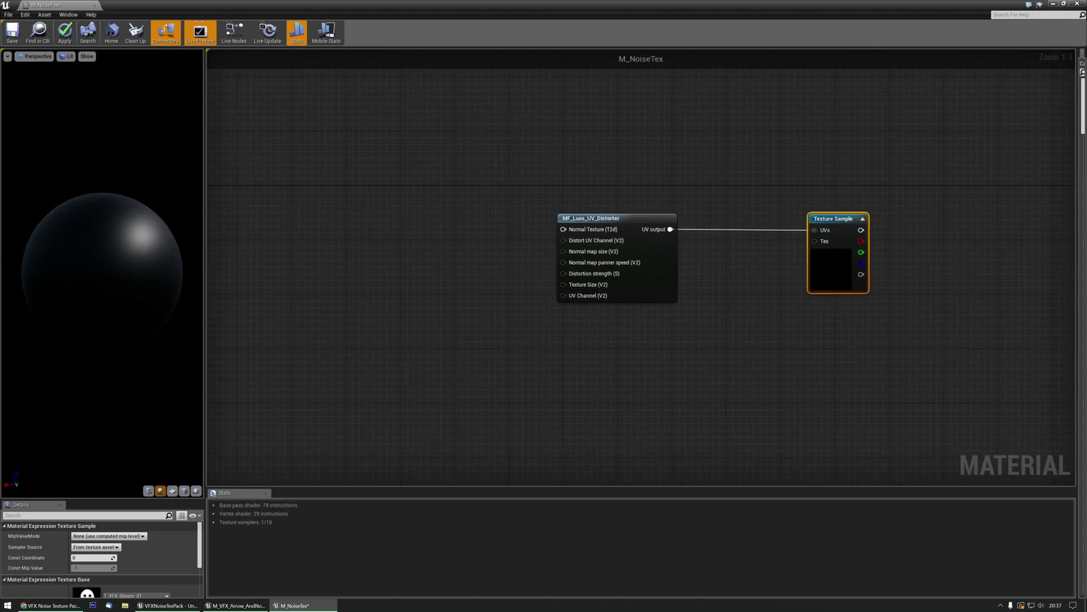
pyautogui.moveTo(1086, 96); pyautogui.dragTo(542, 84)
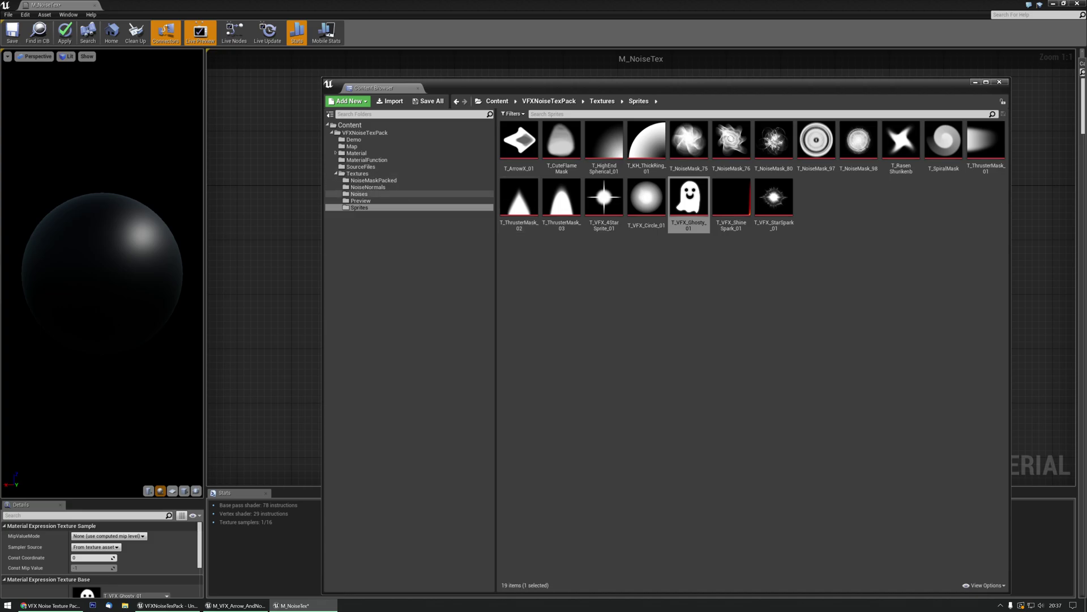
pyautogui.click(367, 186)
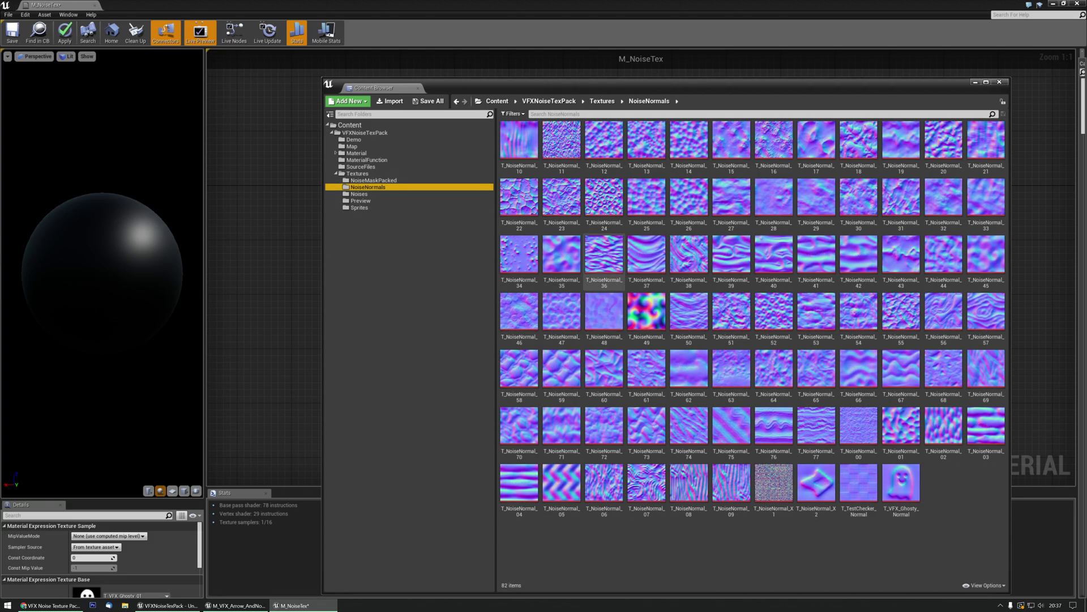
pyautogui.moveTo(603, 311); pyautogui.dragTo(292, 289)
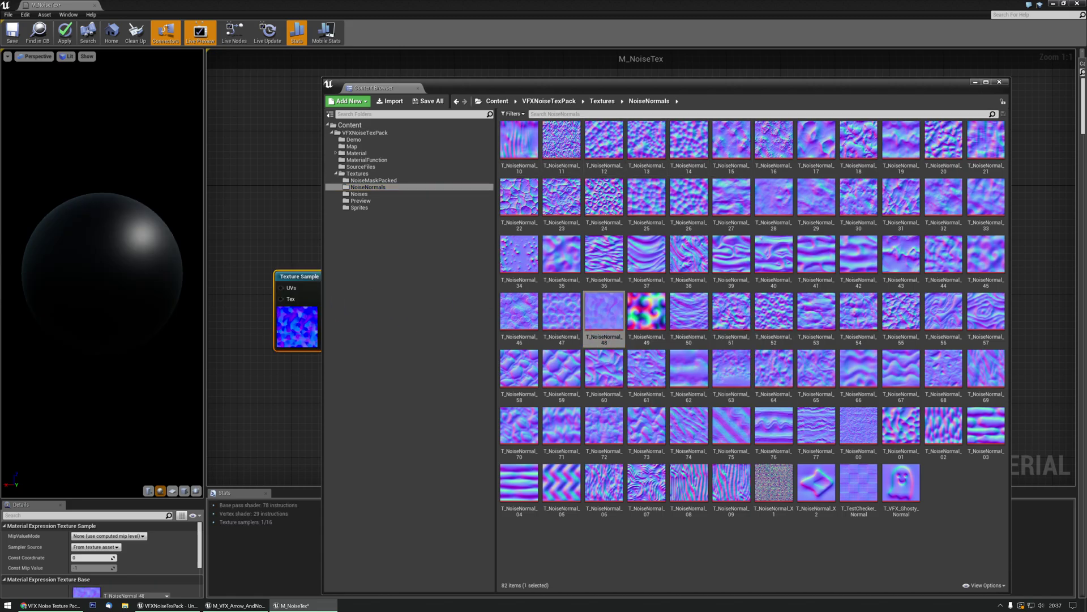
pyautogui.moveTo(510, 84); pyautogui.dragTo(1086, 112)
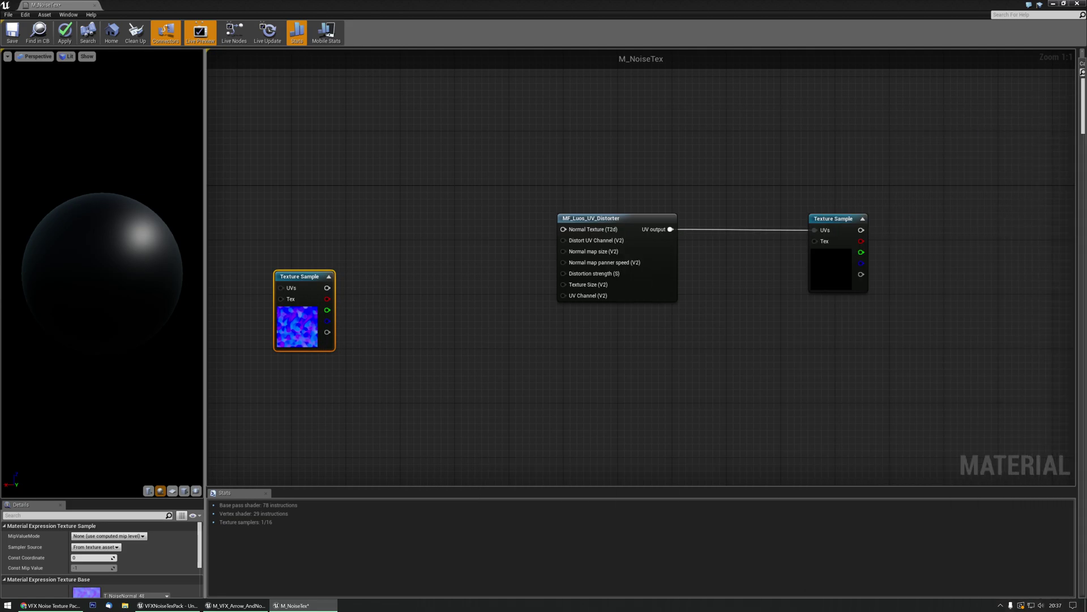
# - Convert the noise normal sample to a Texture Object and connect it to the distorter's Normal Texture input
pyautogui.moveTo(297, 275); pyautogui.dragTo(481, 232)
pyautogui.rightClick(439, 221)
pyautogui.click(470, 242)
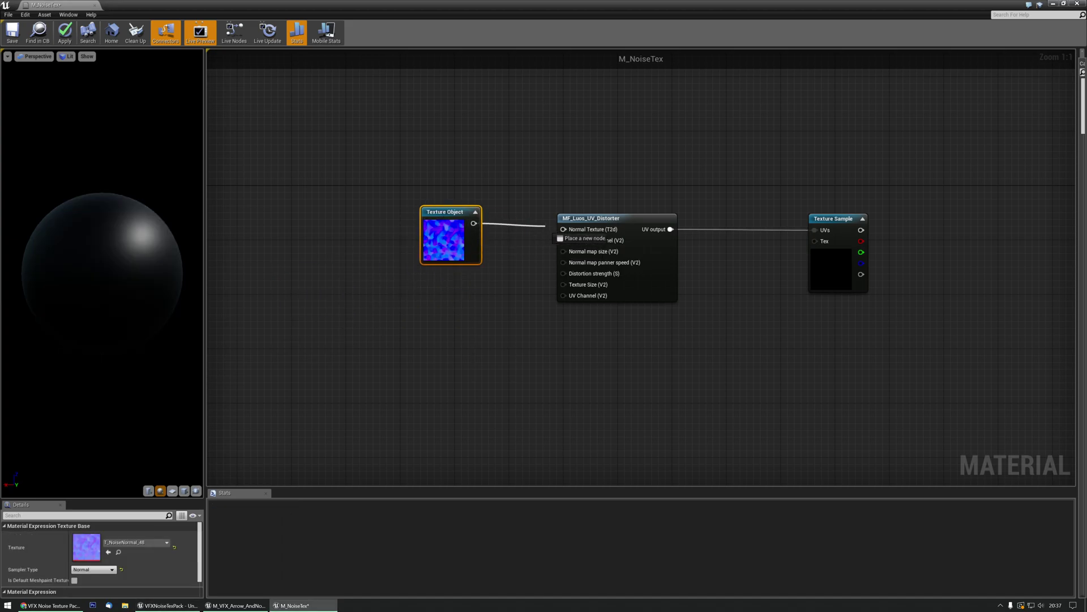
pyautogui.moveTo(546, 227); pyautogui.dragTo(563, 229)
# - Preview the ghost Texture Sample node on a plane and turn the preview to face it closely
pyautogui.press('Home')
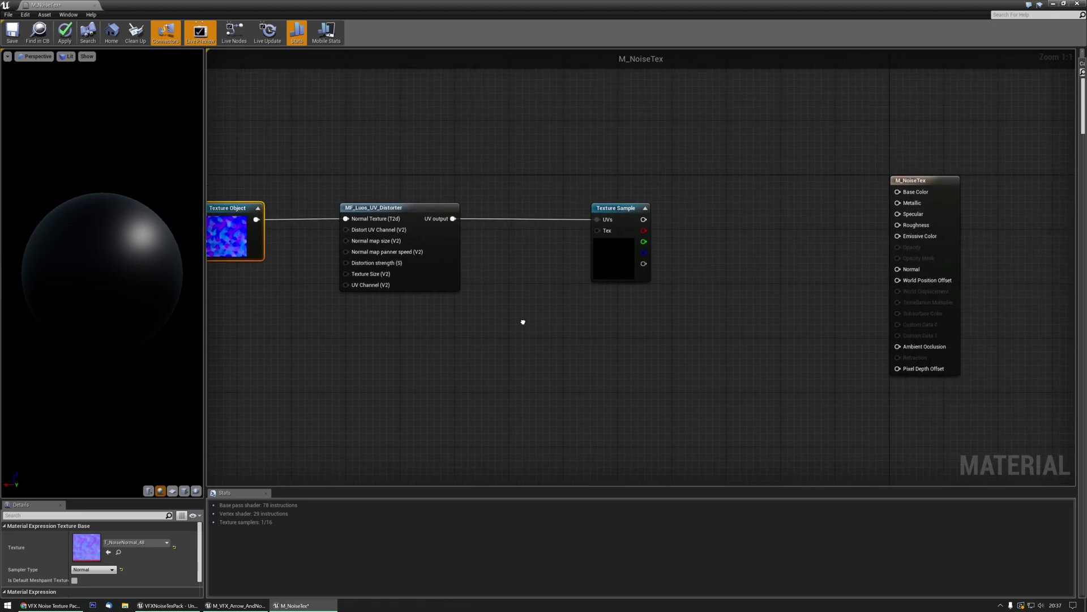
pyautogui.click(623, 208)
pyautogui.press('space')
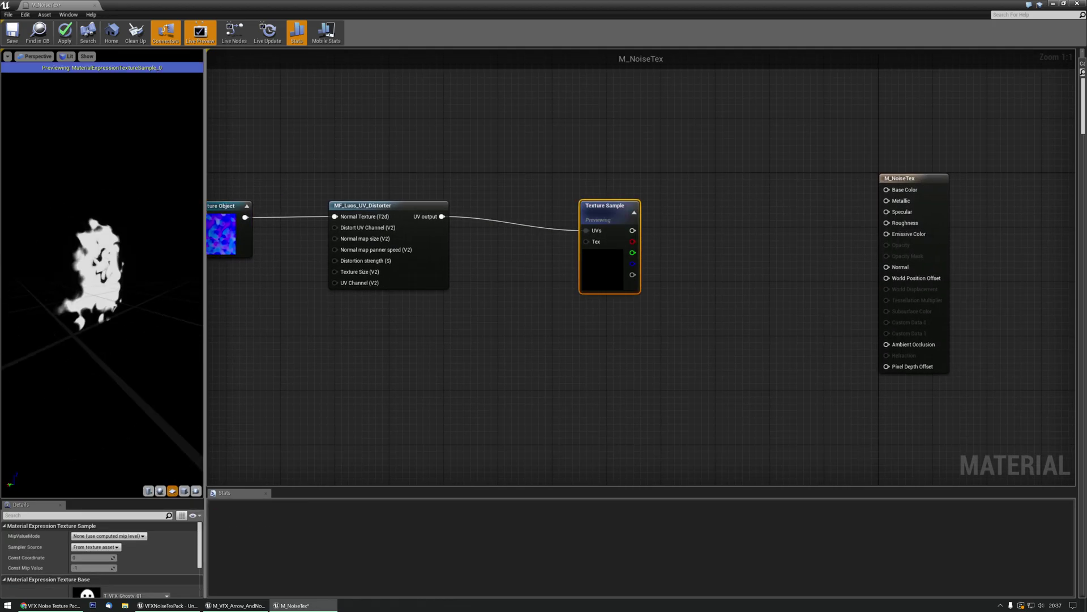
pyautogui.moveTo(102, 272); pyautogui.dragTo(124, 238)
pyautogui.moveTo(102, 272); pyautogui.dragTo(102, 226, button='right')
pyautogui.moveTo(102, 272); pyautogui.dragTo(124, 272)
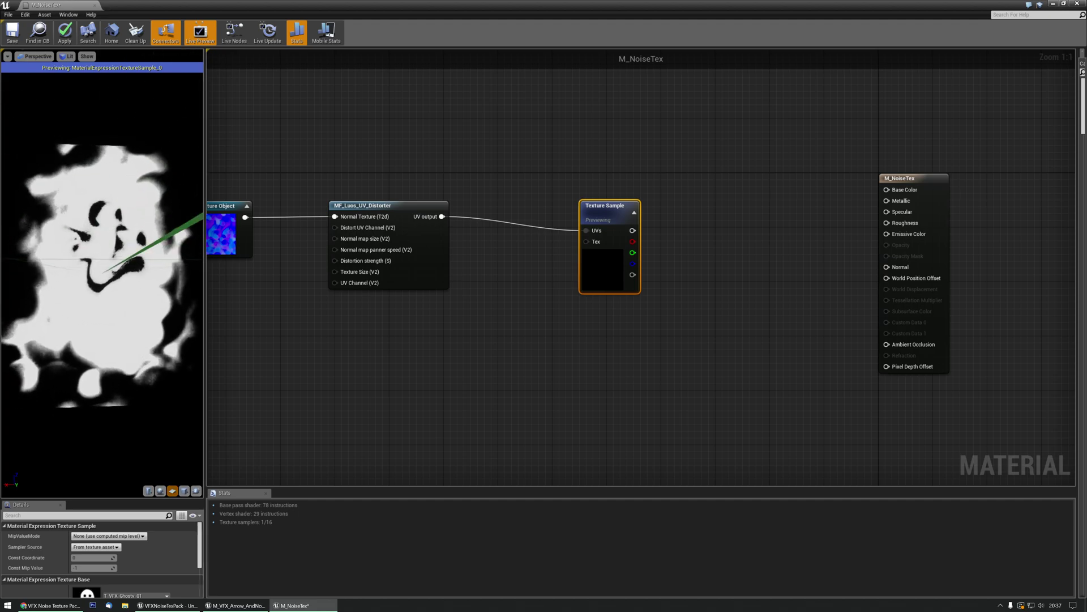
# - Disconnect the distorter's UV output from the ghost Texture Sample to compare the undistorted sprite, and reconnect it
pyautogui.keyDown('alt'); pyautogui.click(442, 216); pyautogui.keyUp('alt')
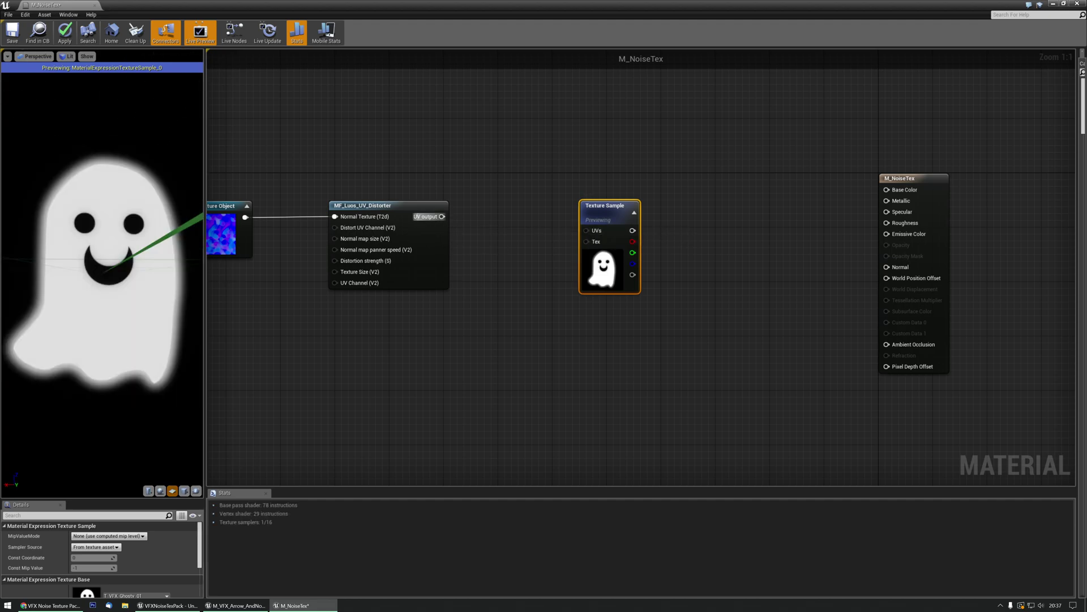
pyautogui.moveTo(441, 216); pyautogui.dragTo(589, 224)
pyautogui.click(533, 221)
pyautogui.moveTo(441, 217); pyautogui.dragTo(576, 191)
# - Add a Constant node with value 0.1 and connect it to the distorter's Distortion strength input
pyautogui.moveTo(438, 320); pyautogui.dragTo(645, 321, button='right')
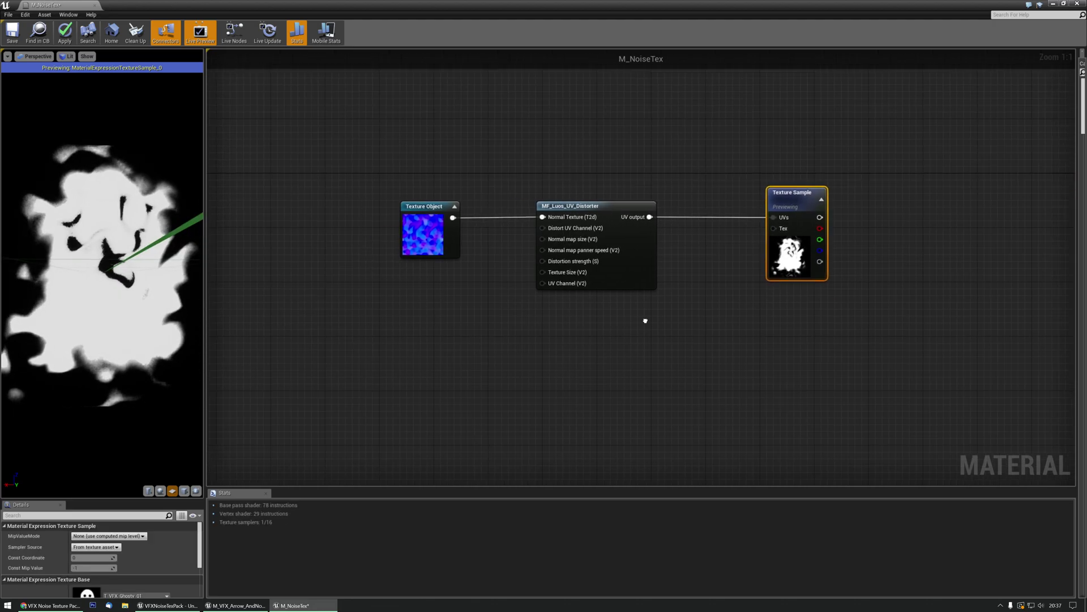
pyautogui.press('1')
pyautogui.click(452, 280)
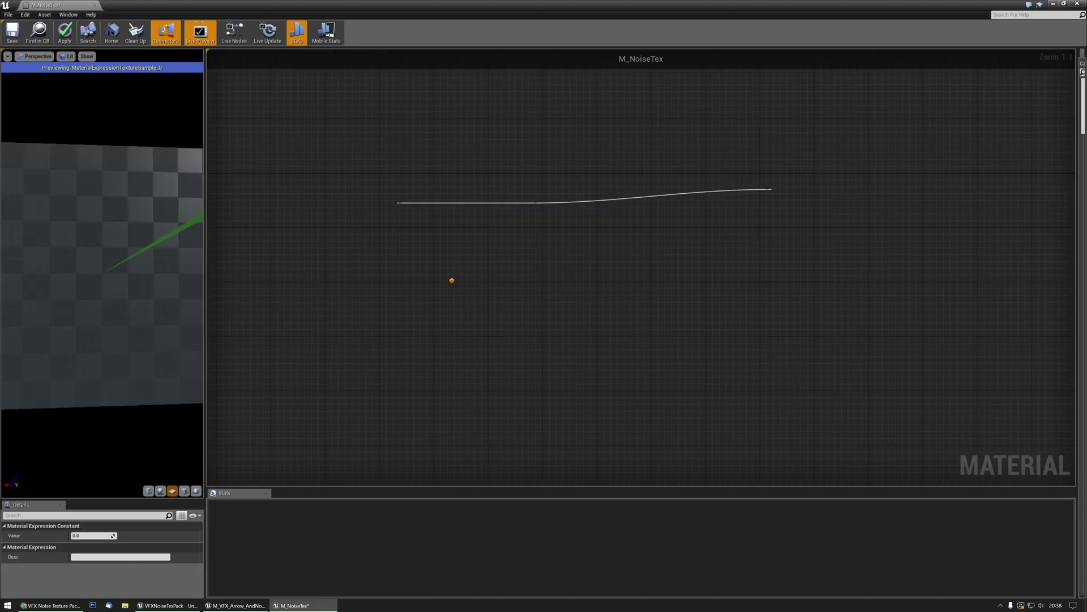
pyautogui.moveTo(466, 297); pyautogui.dragTo(542, 261)
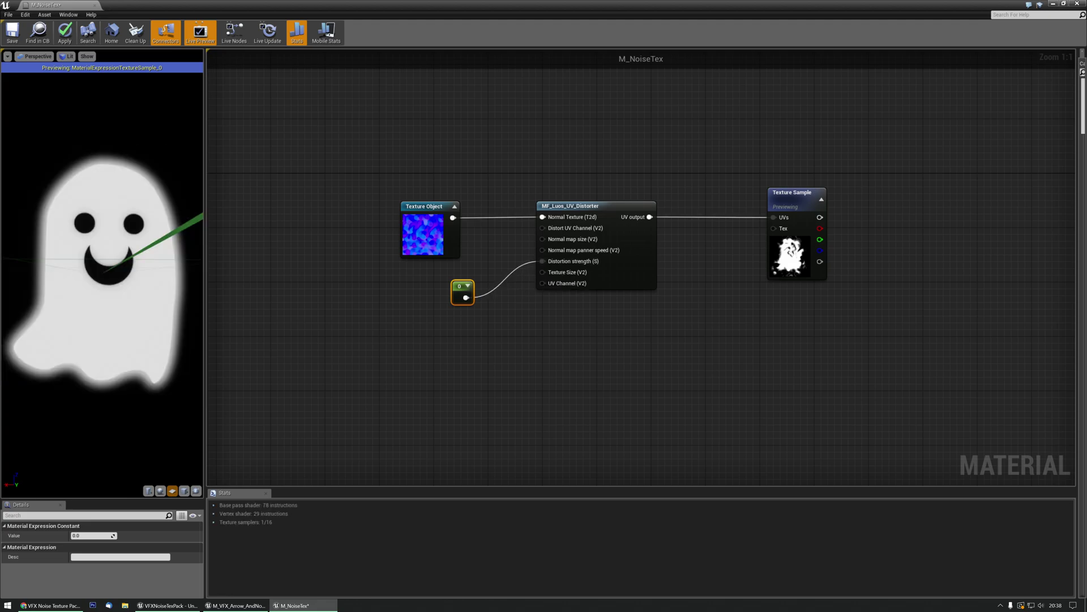
pyautogui.click(79, 536)
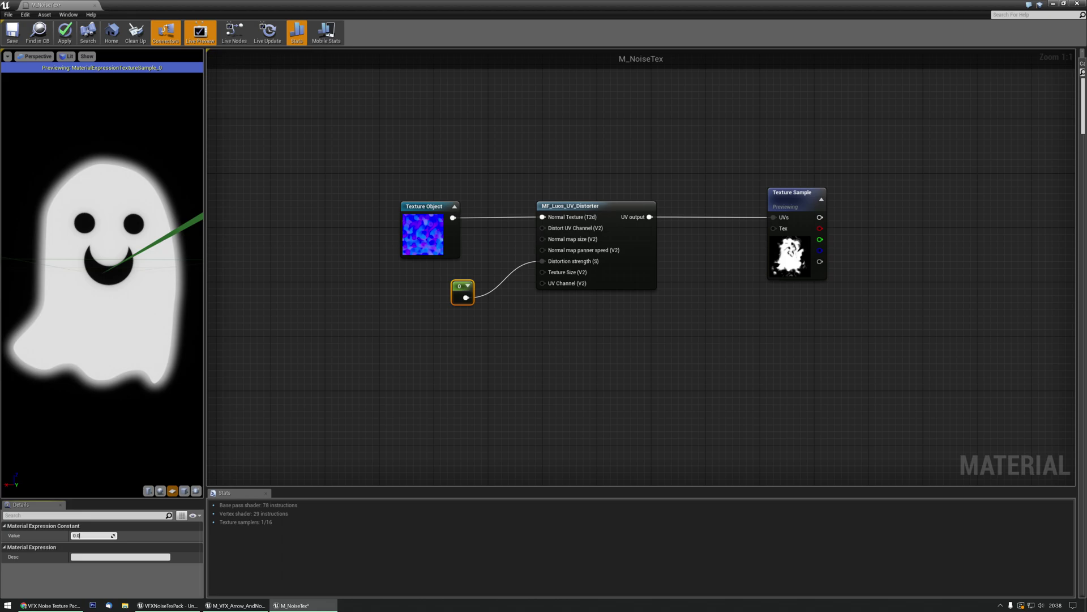
pyautogui.press('Return')
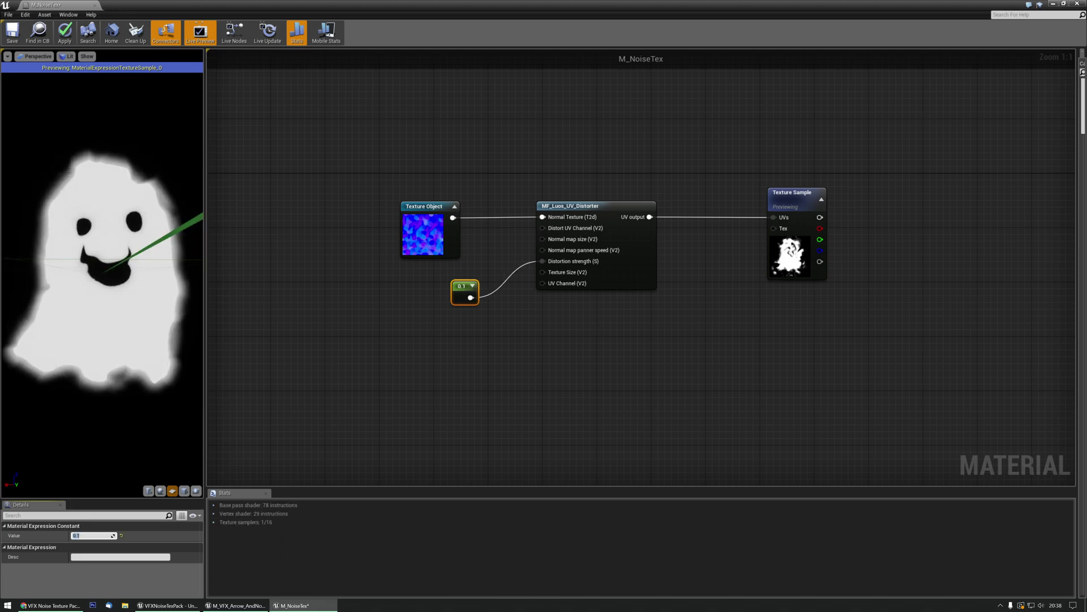
# - Widen the preview viewport and move the Texture Object and constant nodes further away from the distorter
pyautogui.moveTo(102, 272); pyautogui.dragTo(56, 281)
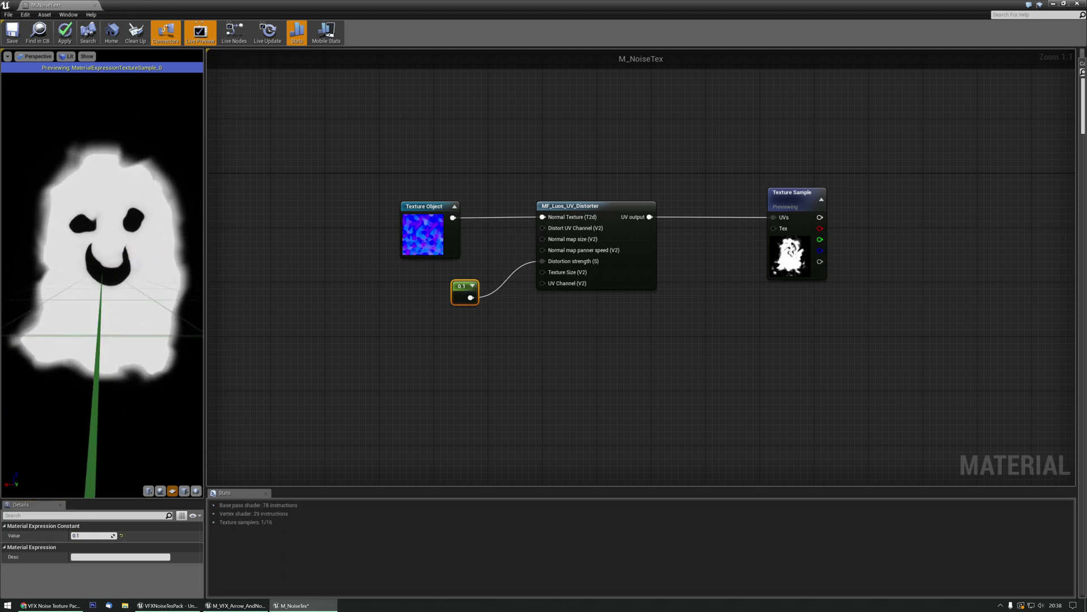
pyautogui.moveTo(205, 283); pyautogui.dragTo(280, 283)
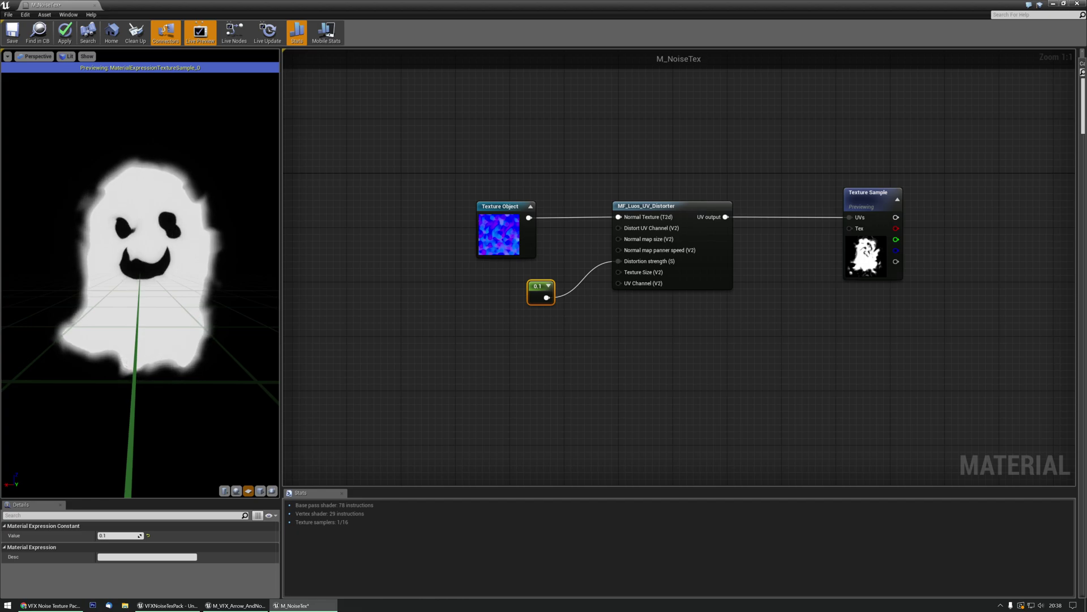
pyautogui.click(498, 184)
pyautogui.moveTo(504, 207); pyautogui.dragTo(455, 167)
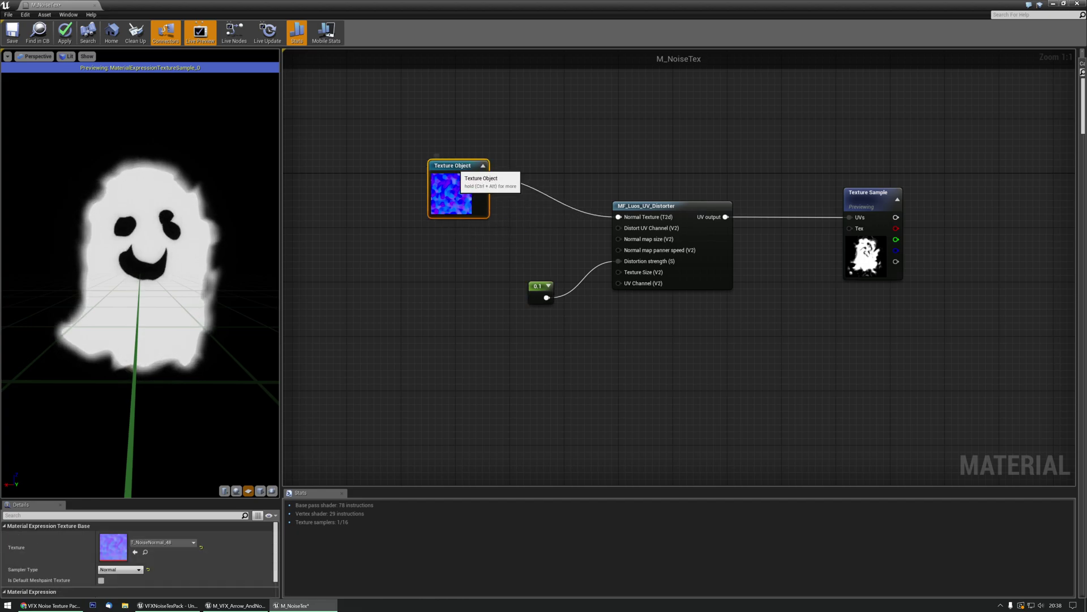
pyautogui.moveTo(539, 287); pyautogui.dragTo(521, 316)
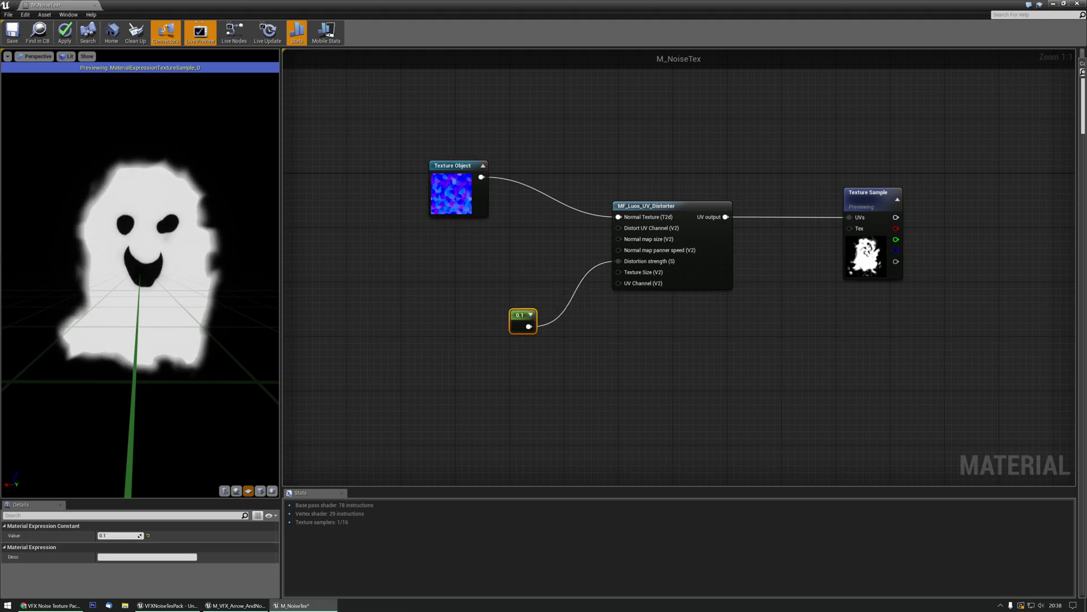
# - Add a Constant node, connect it to the distorter's Normal map size input and set it to 10
pyautogui.click(472, 252)
pyautogui.moveTo(475, 259); pyautogui.dragTo(617, 239)
pyautogui.moveTo(468, 247); pyautogui.dragTo(476, 247)
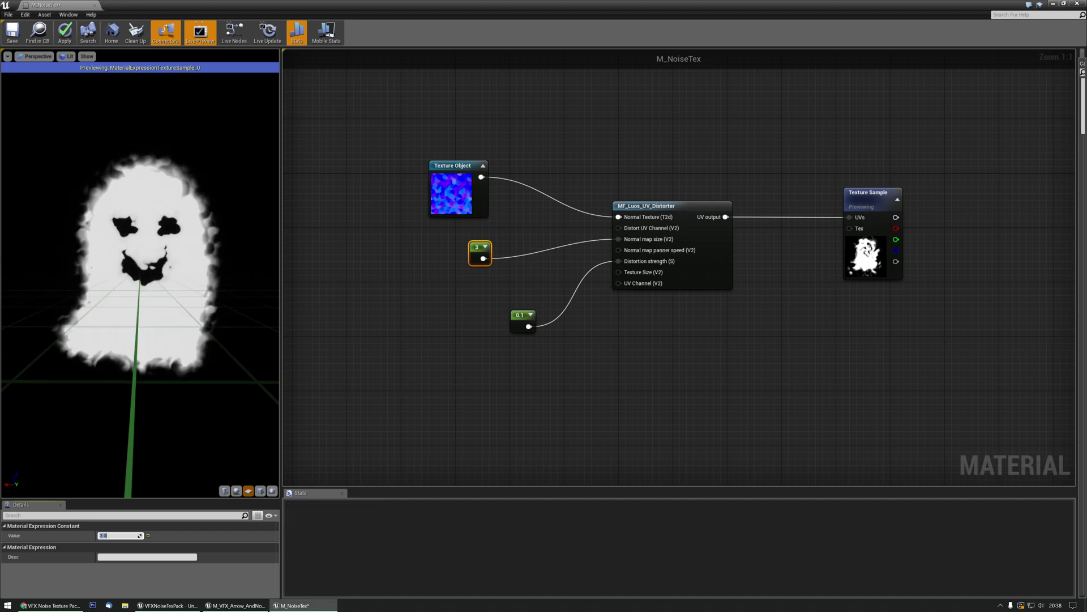
pyautogui.write('10')
pyautogui.press('Return')
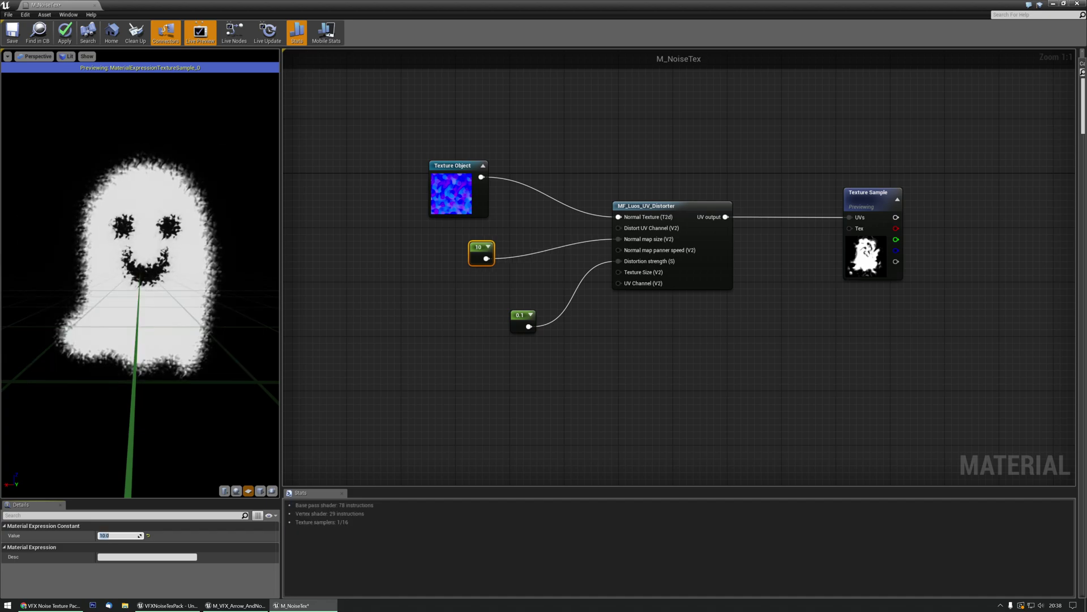
# - Set the Normal map size constant to 0.5 and pull the preview back to show the whole ghost
pyautogui.write('0')
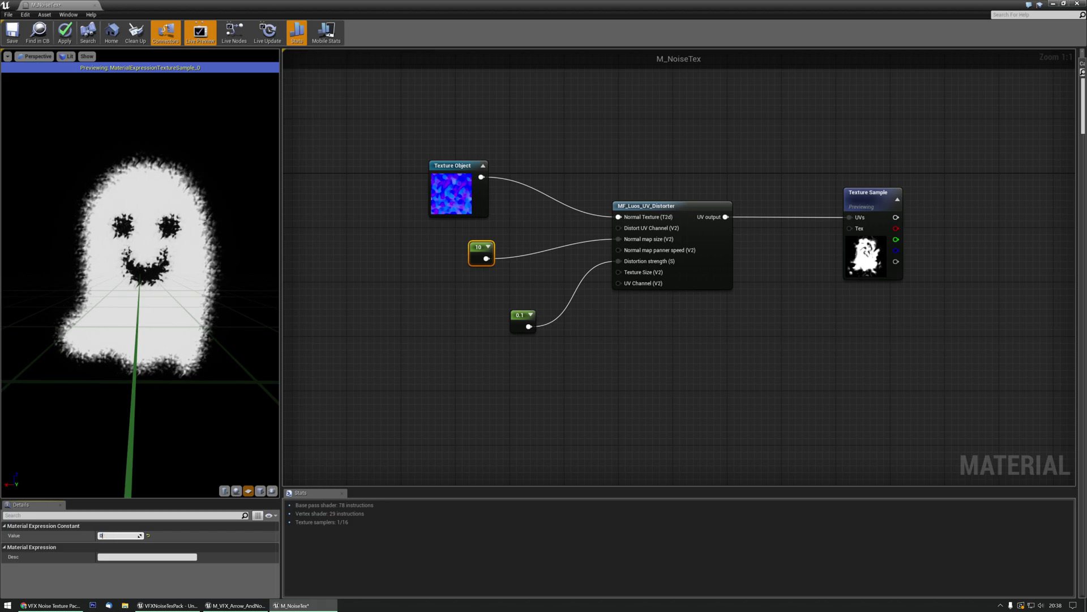
pyautogui.write('.5')
pyautogui.press('Return')
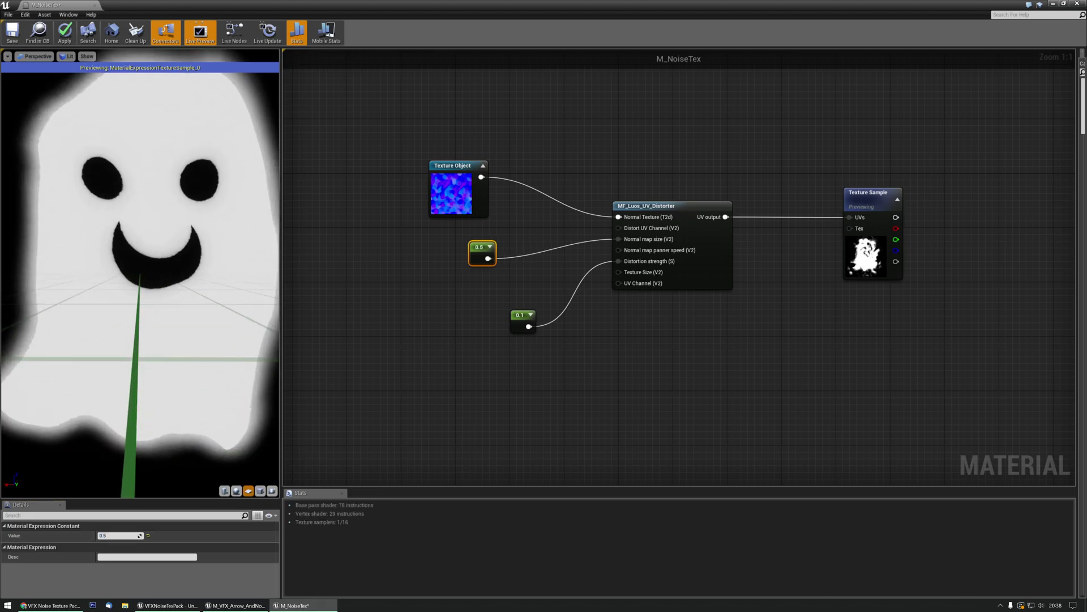
pyautogui.moveTo(140, 272); pyautogui.dragTo(140, 218, button='right')
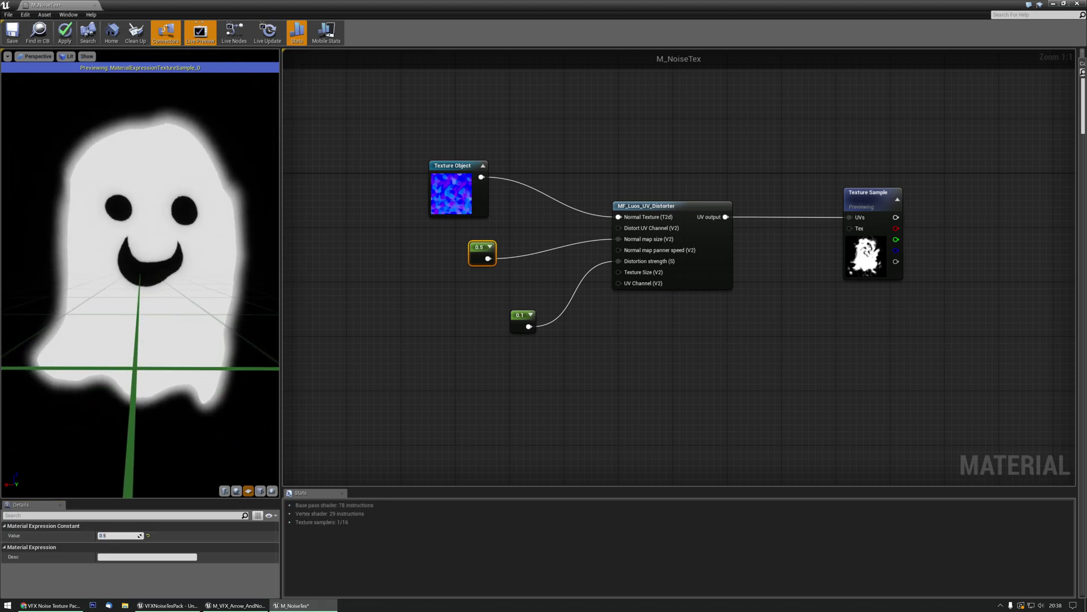
pyautogui.moveTo(447, 350); pyautogui.dragTo(447, 319, button='right')
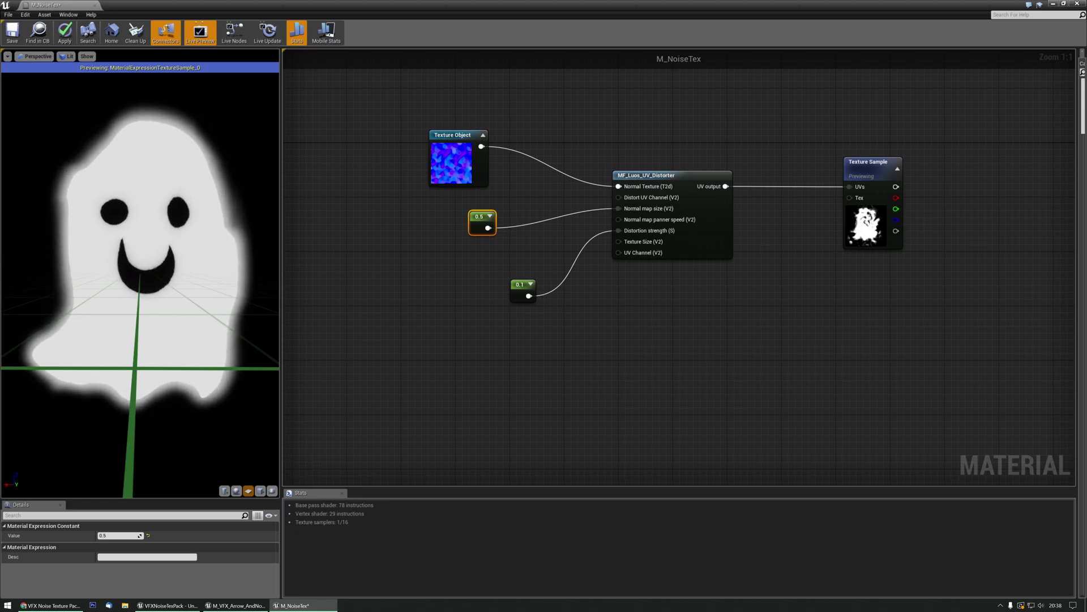
# - Move the 0.1 constant further below the distorter and add a Texture Coordinate node beneath it
pyautogui.moveTo(524, 292); pyautogui.dragTo(511, 319)
pyautogui.moveTo(459, 326); pyautogui.dragTo(522, 256, button='right')
pyautogui.click(502, 266)
pyautogui.click(487, 321)
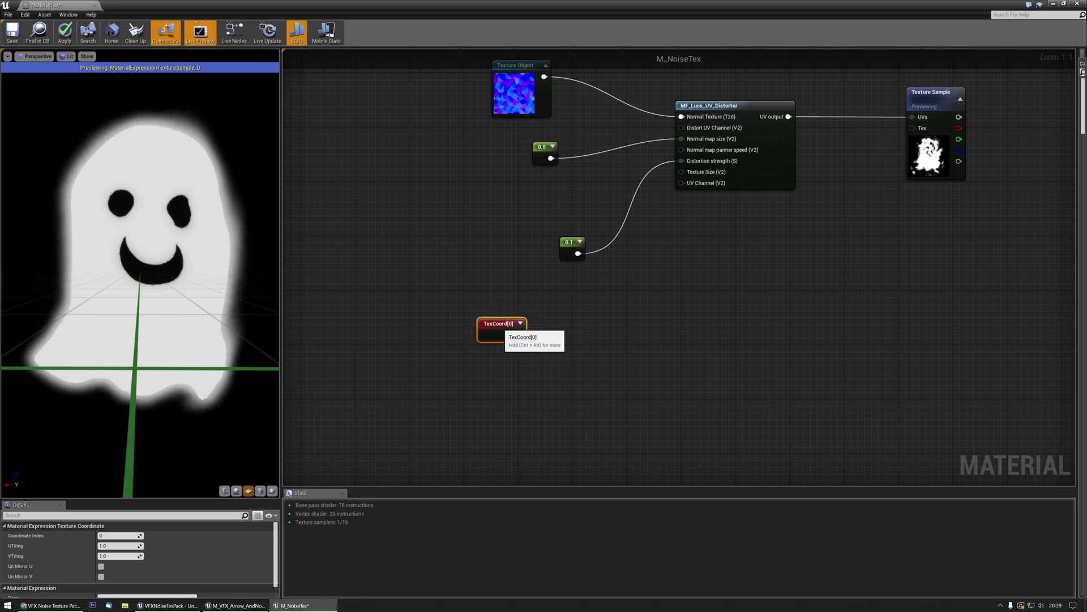
# - Add a Component Mask node fed by the TexCoord node and keep only its R channel
pyautogui.rightClick(560, 327)
pyautogui.write('mask')
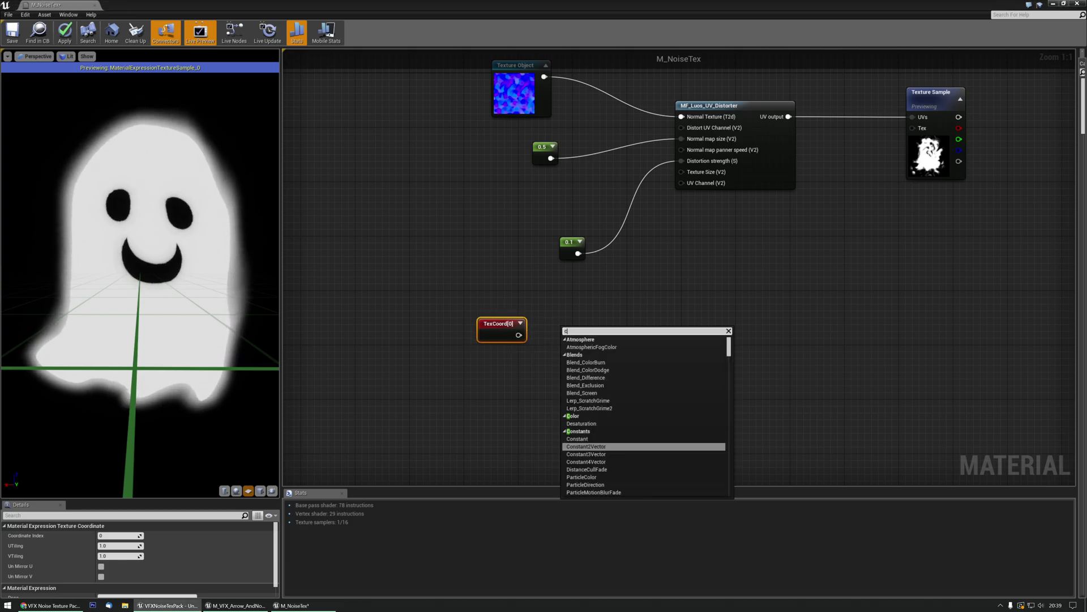
pyautogui.press('Return')
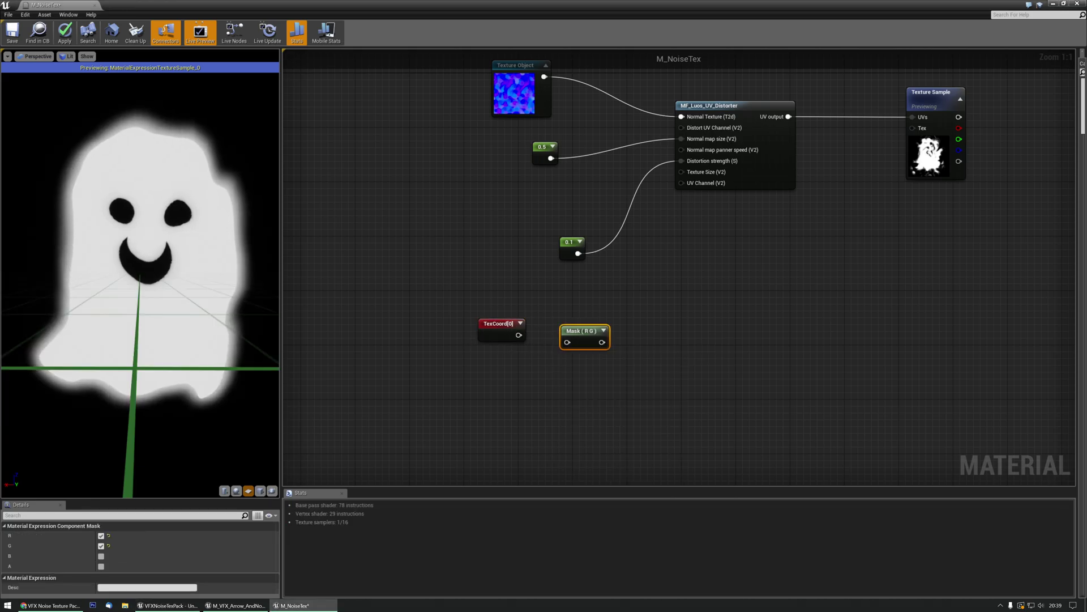
pyautogui.moveTo(519, 335); pyautogui.dragTo(568, 323)
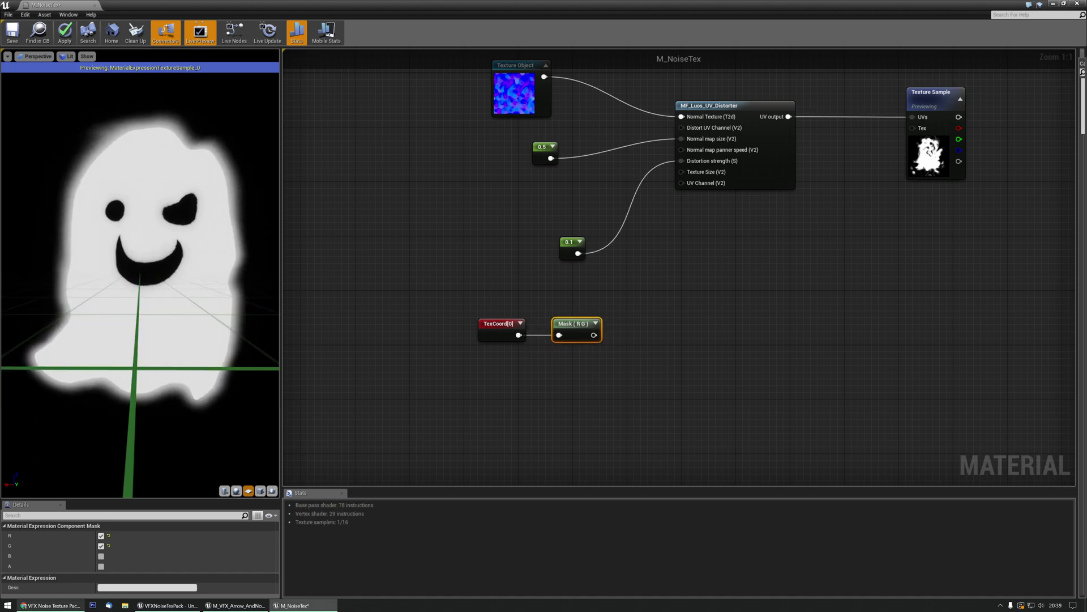
pyautogui.click(101, 545)
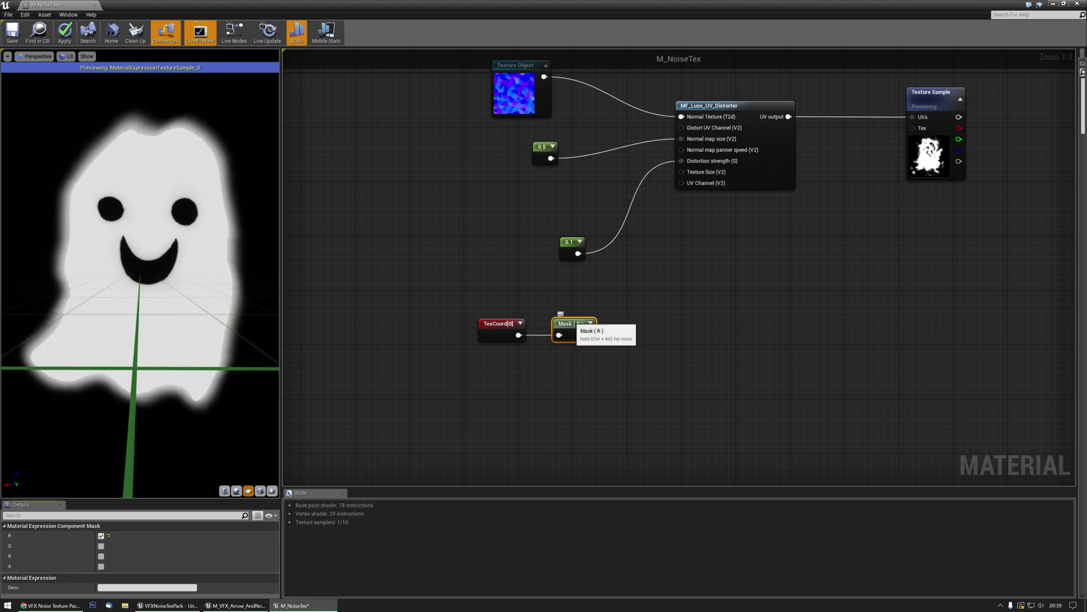
# - Preview the R Mask node on the plane and move the TexCoord and Mask nodes further from the distorter
pyautogui.press('space')
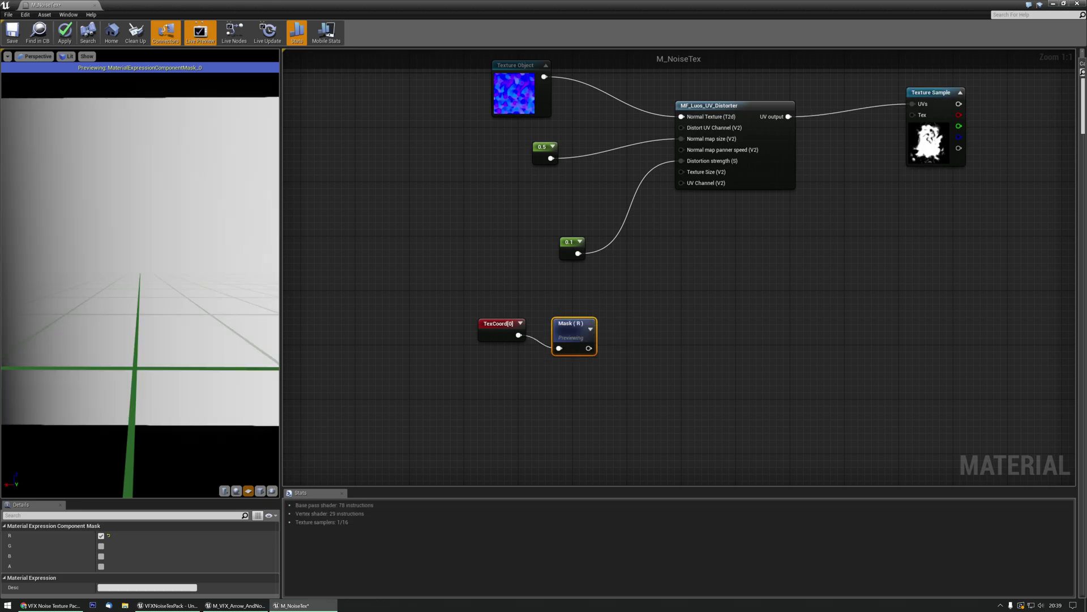
pyautogui.scroll(-2, 139, 274)
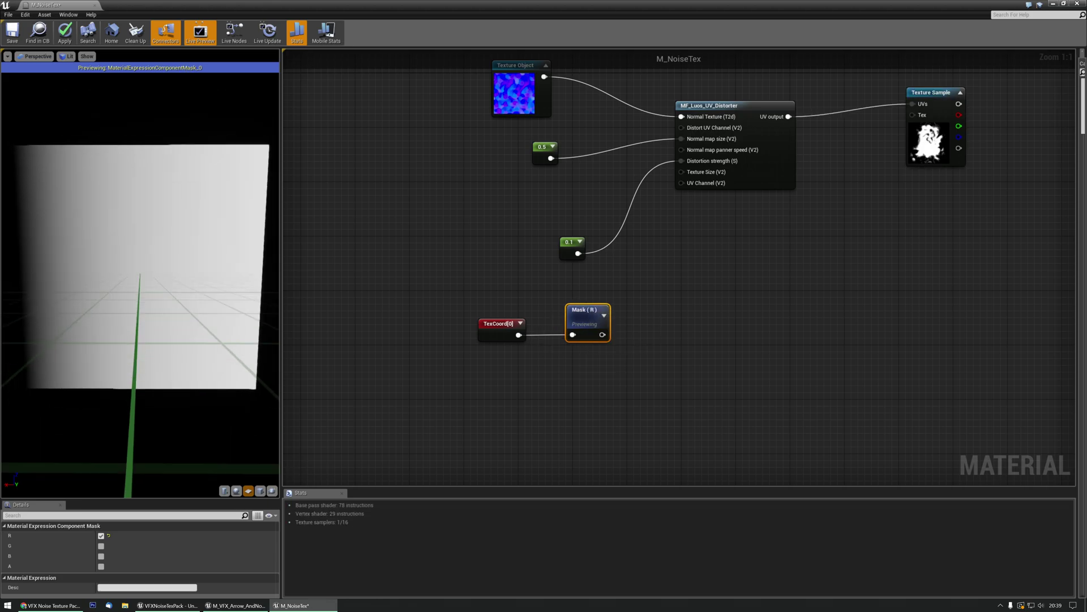
pyautogui.moveTo(503, 333); pyautogui.dragTo(428, 333)
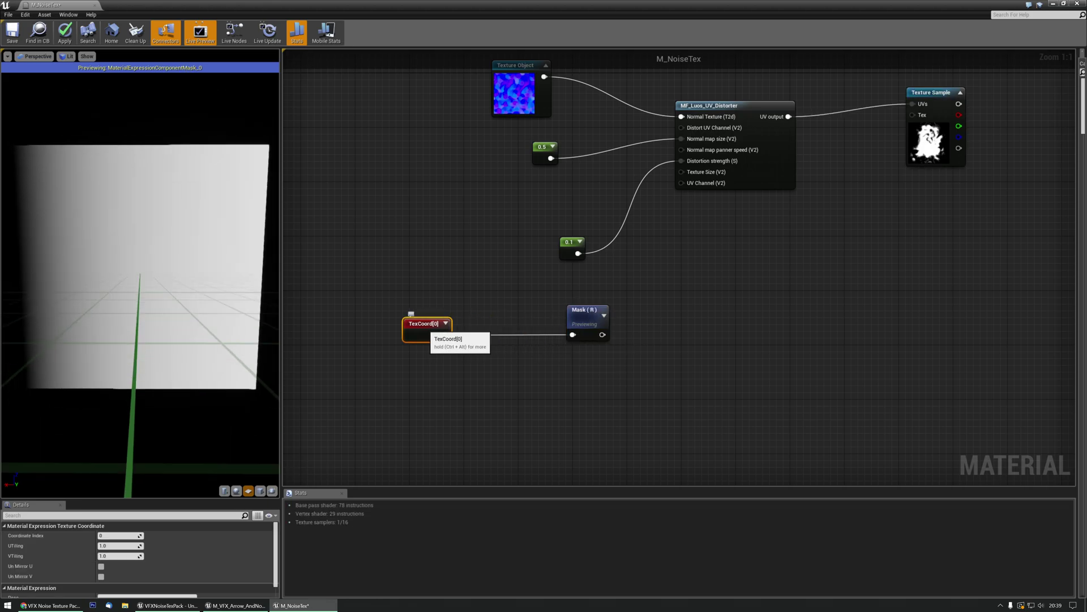
pyautogui.moveTo(583, 310); pyautogui.dragTo(495, 310)
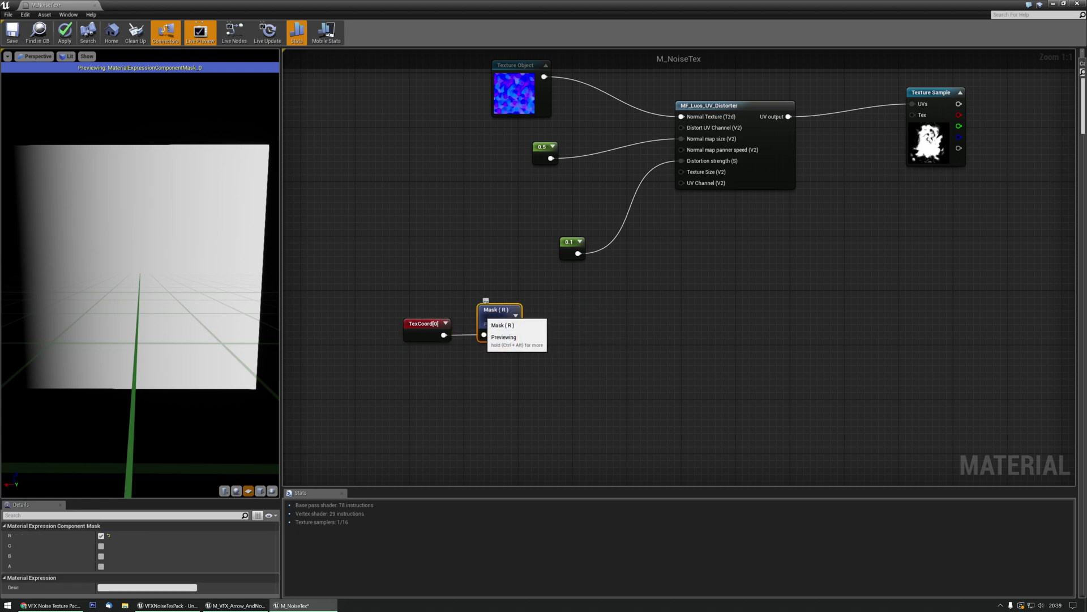
pyautogui.press('Escape')
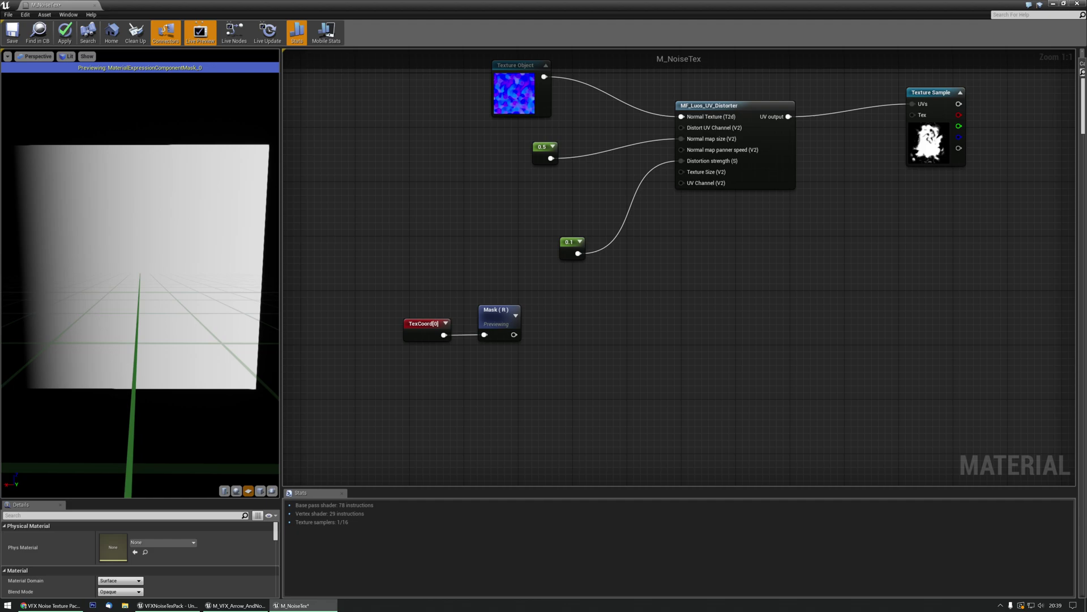
# - Add a Saturate node and feed it from the R Mask output
pyautogui.rightClick(543, 322)
pyautogui.write('ssat')
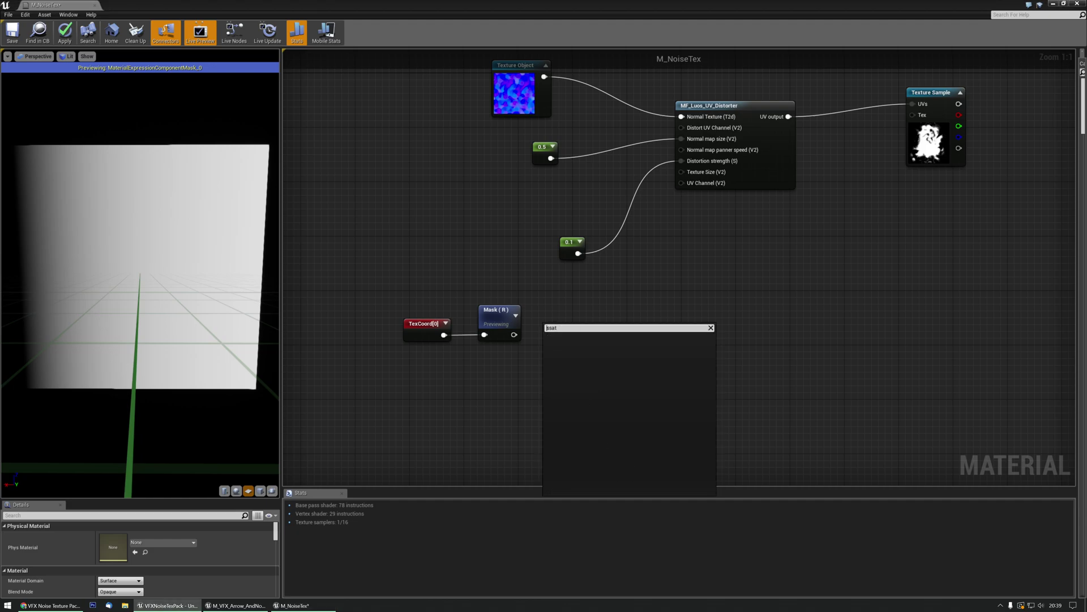
pyautogui.press('Delete')
pyautogui.press('Return')
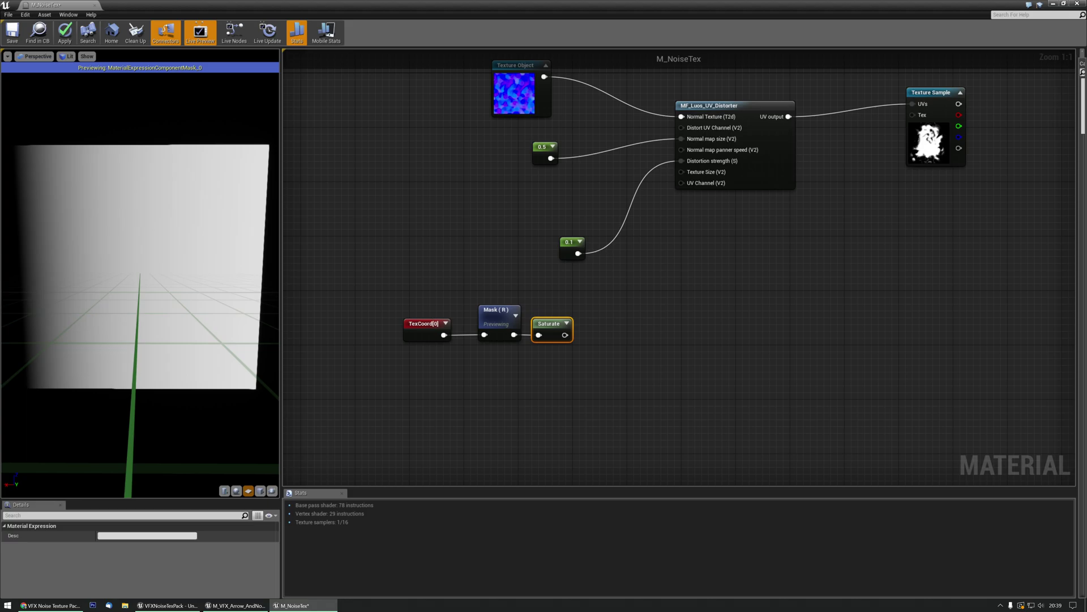
# - Add a Lerp node with Saturate feeding its Alpha, and connect its output to Distortion strength in place of the 0.1 constant
pyautogui.press('Escape')
pyautogui.press('l')
pyautogui.click(601, 310)
pyautogui.moveTo(405, 301); pyautogui.dragTo(523, 340)
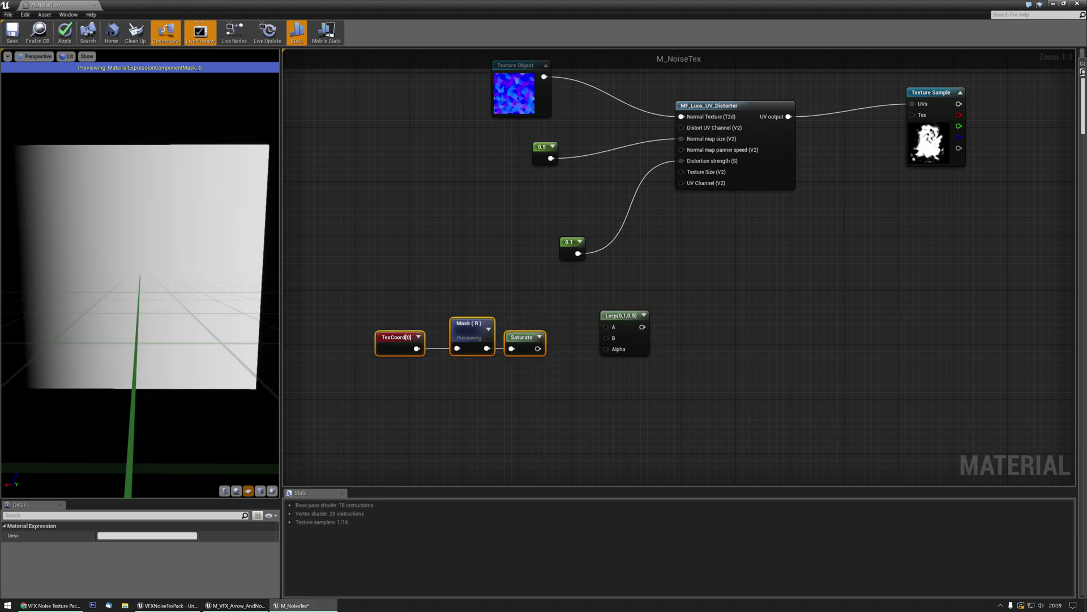
pyautogui.press('Escape')
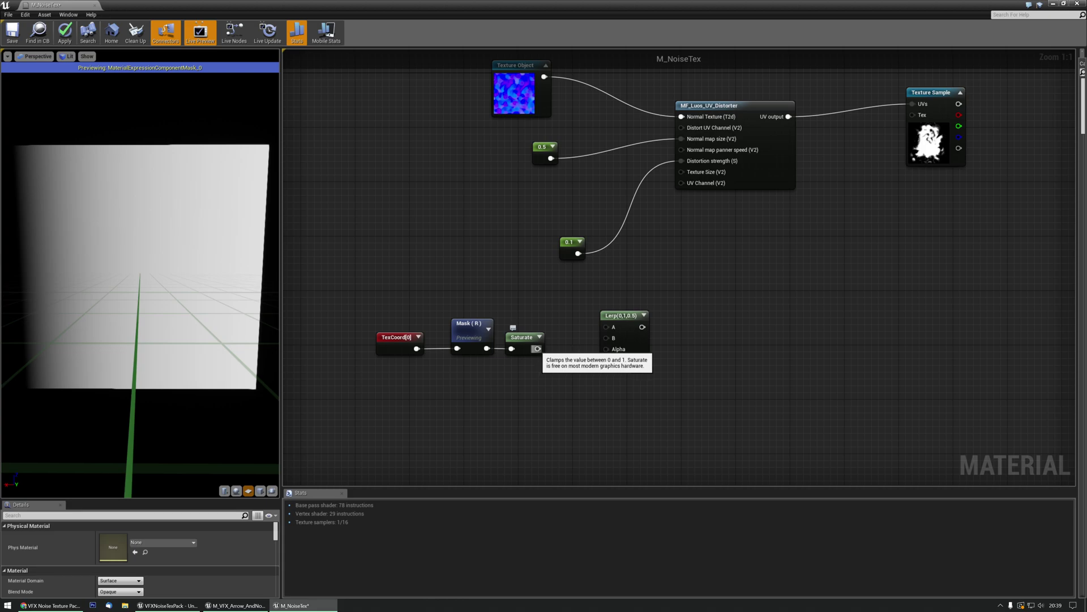
pyautogui.moveTo(537, 349); pyautogui.dragTo(681, 161)
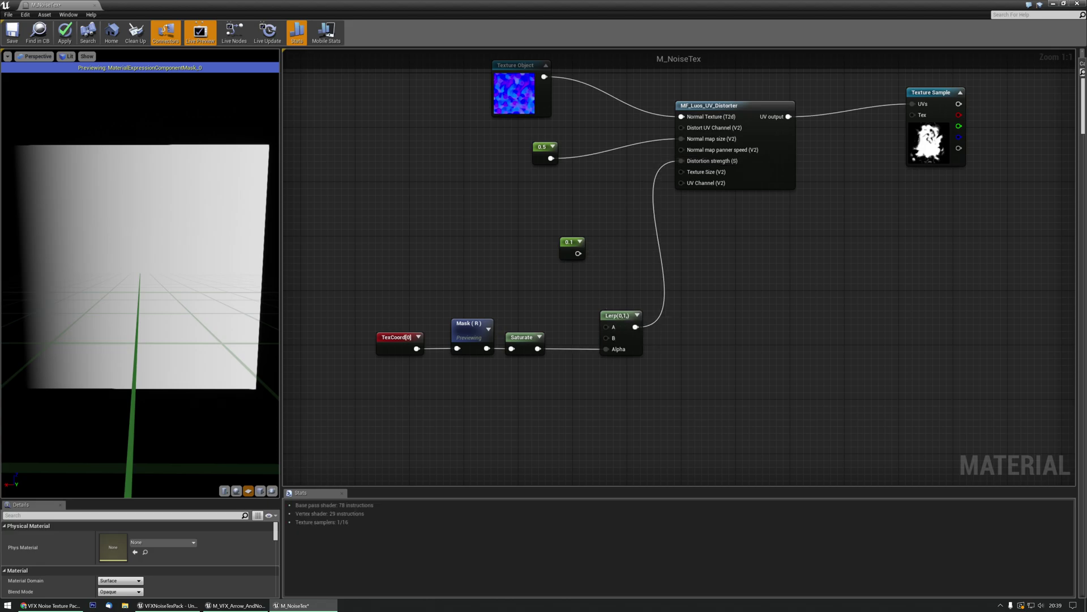
# - Stop previewing the Mask node and preview the ghost Texture Sample up close
pyautogui.click(470, 334)
pyautogui.press('space')
pyautogui.click(931, 92)
pyautogui.press('space')
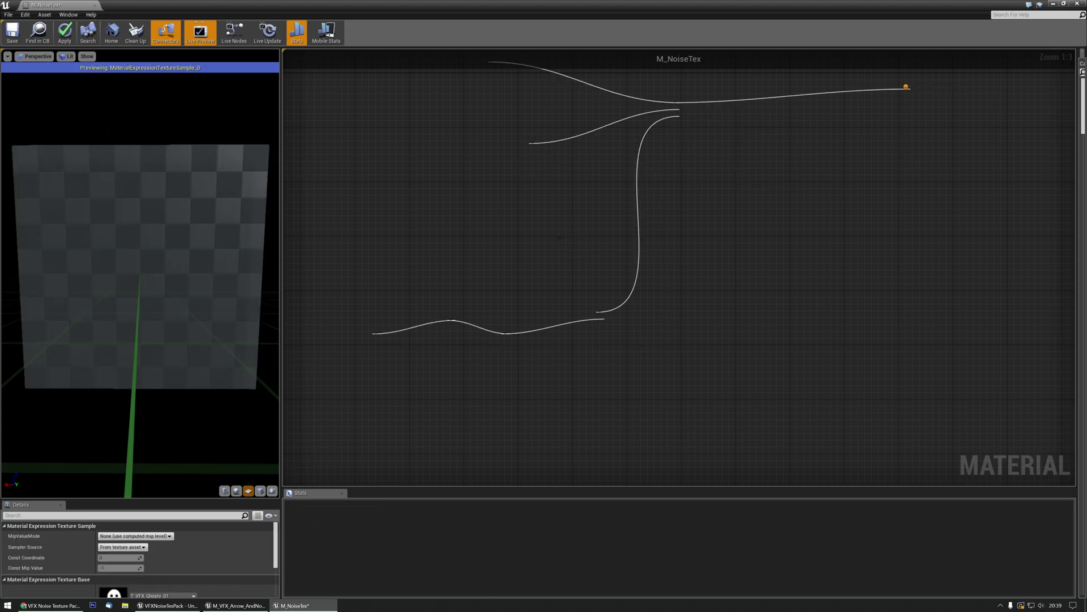
pyautogui.moveTo(140, 274); pyautogui.dragTo(175, 198)
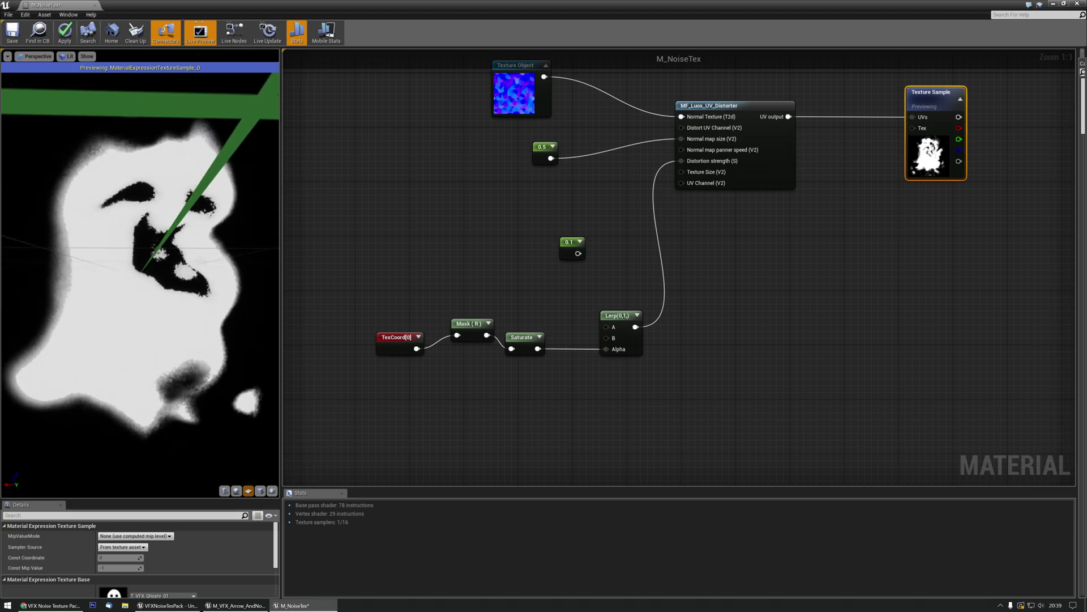
# - Make room to show all of the Lerp node's settings and preview the Saturate node's gradient on the plane
pyautogui.click(621, 332)
pyautogui.moveTo(140, 499); pyautogui.dragTo(140, 467)
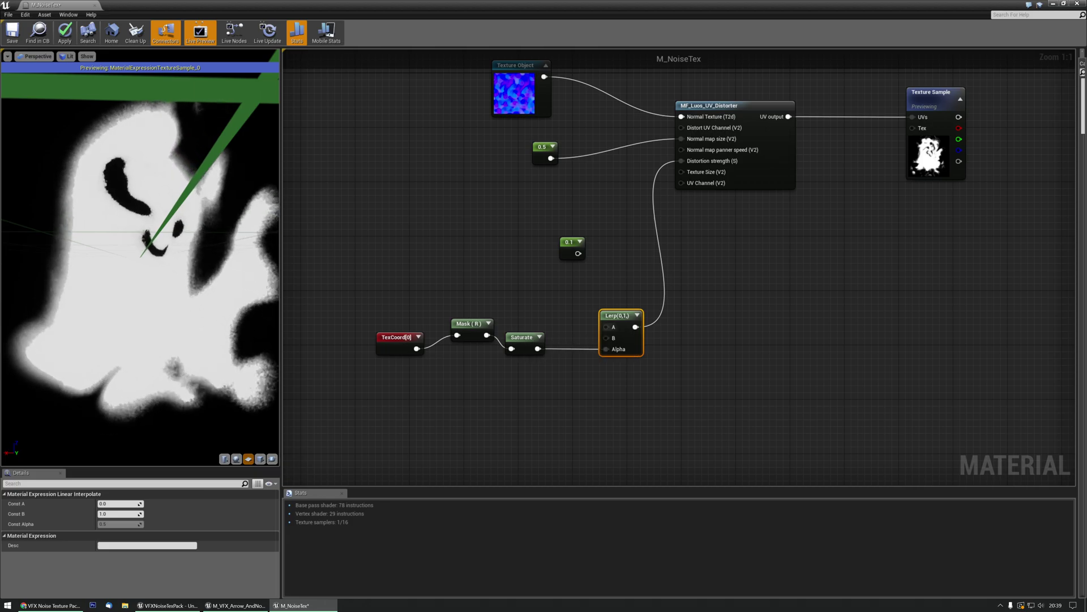
pyautogui.click(518, 338)
pyautogui.press('space')
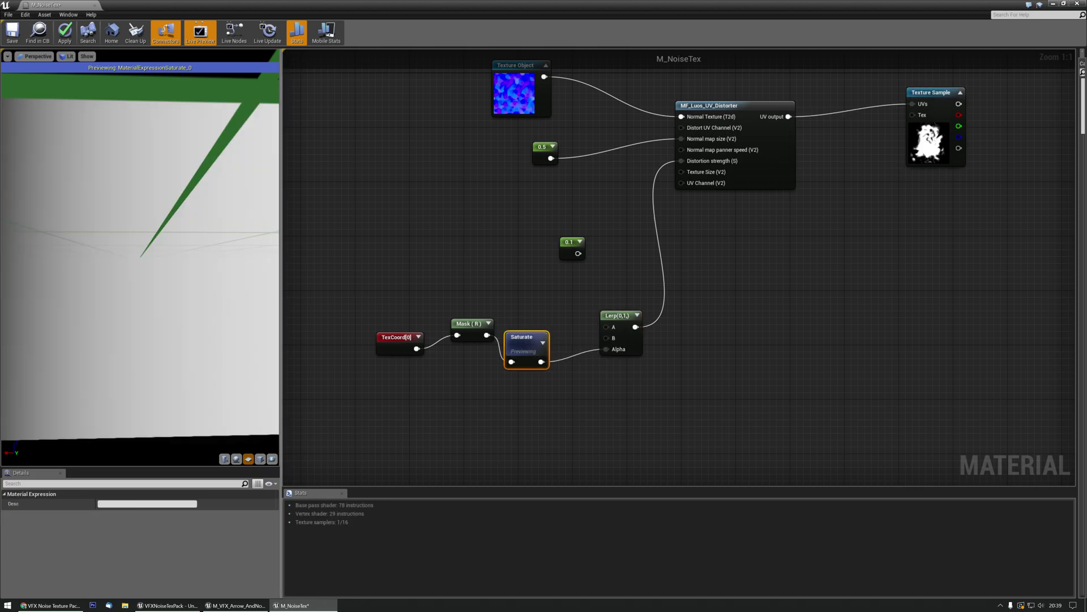
pyautogui.scroll(-3, 140, 257)
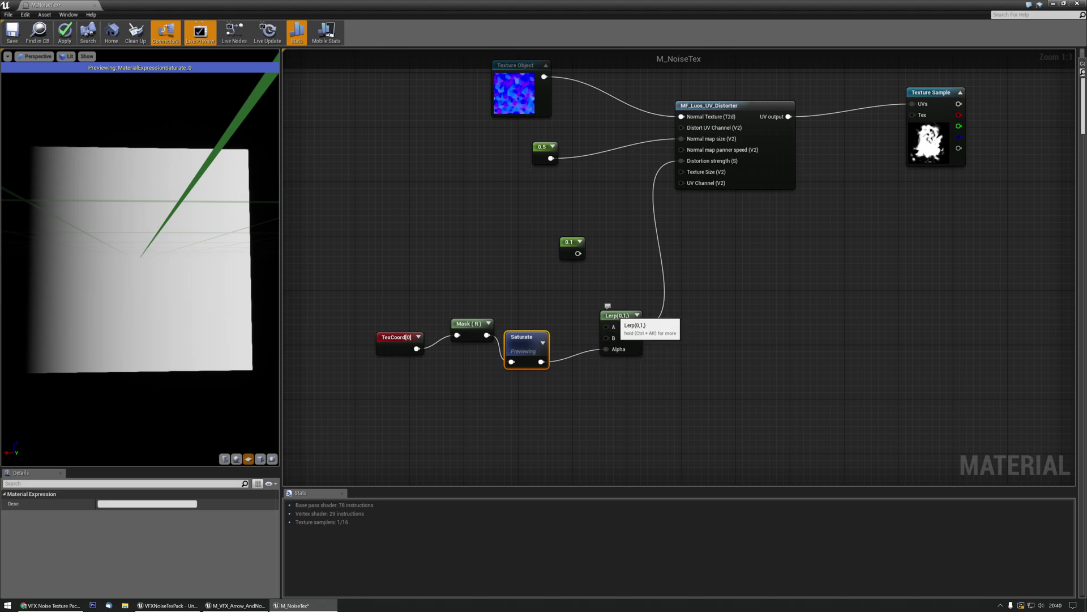
# - Set the Lerp node's Const A to 0.2 and Const B to 0
pyautogui.click(616, 315)
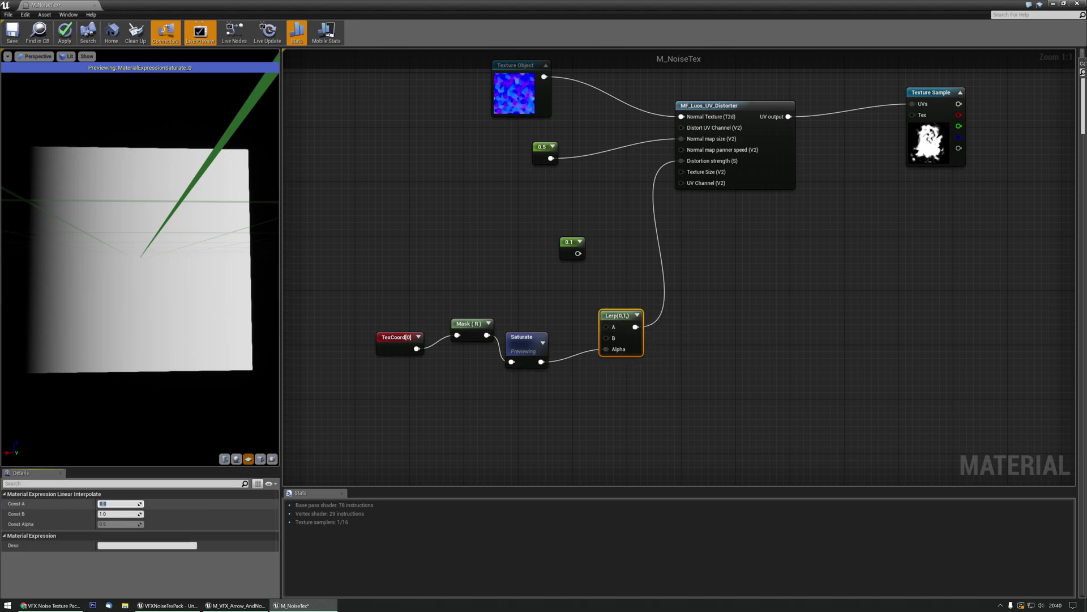
pyautogui.write('0')
pyautogui.press('Tab')
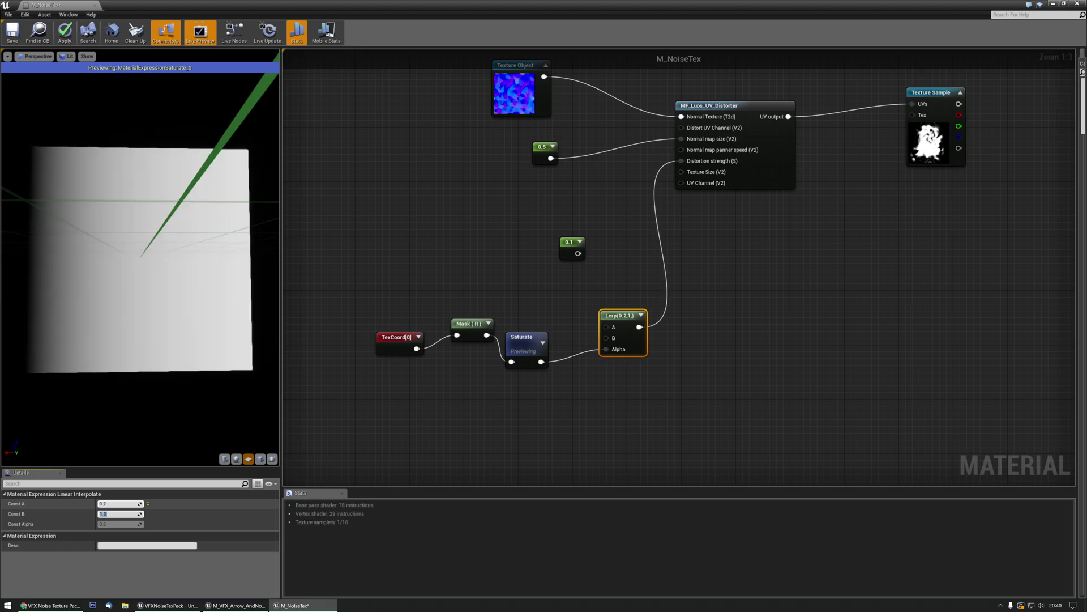
pyautogui.write('0')
pyautogui.press('Return')
# - Preview the Lerp node's result, switch the preview back to the ghost Texture Sample and view it closely
pyautogui.press('space')
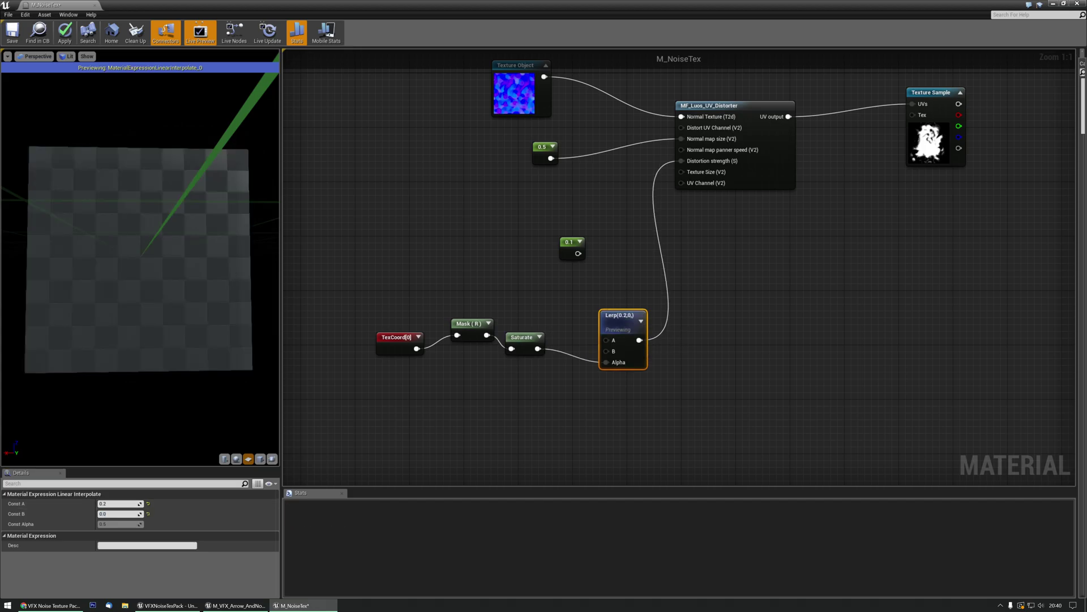
pyautogui.click(933, 92)
pyautogui.press('space')
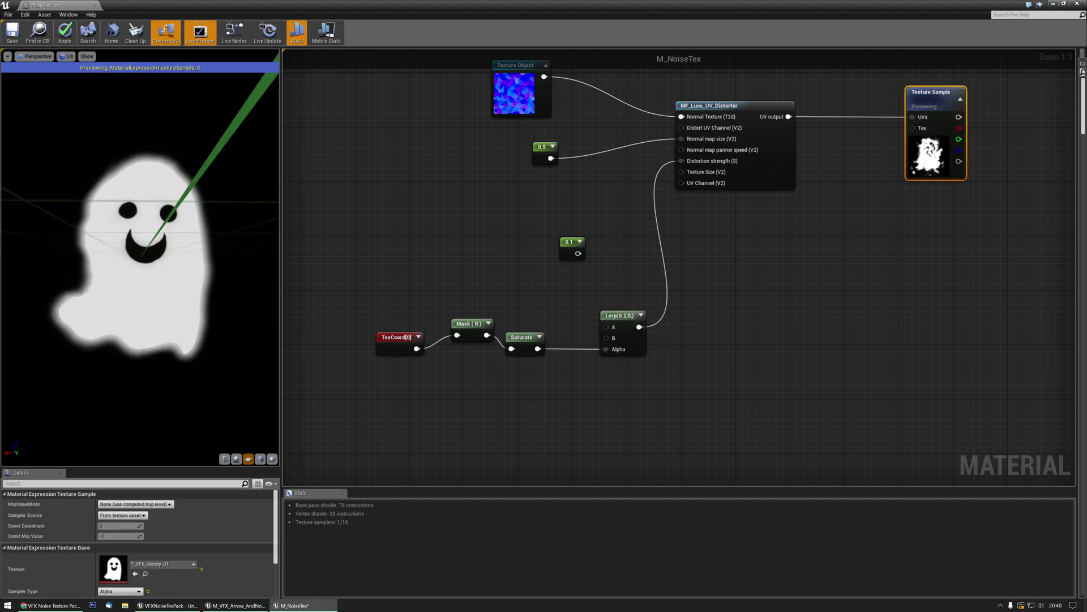
pyautogui.scroll(3, 139, 258)
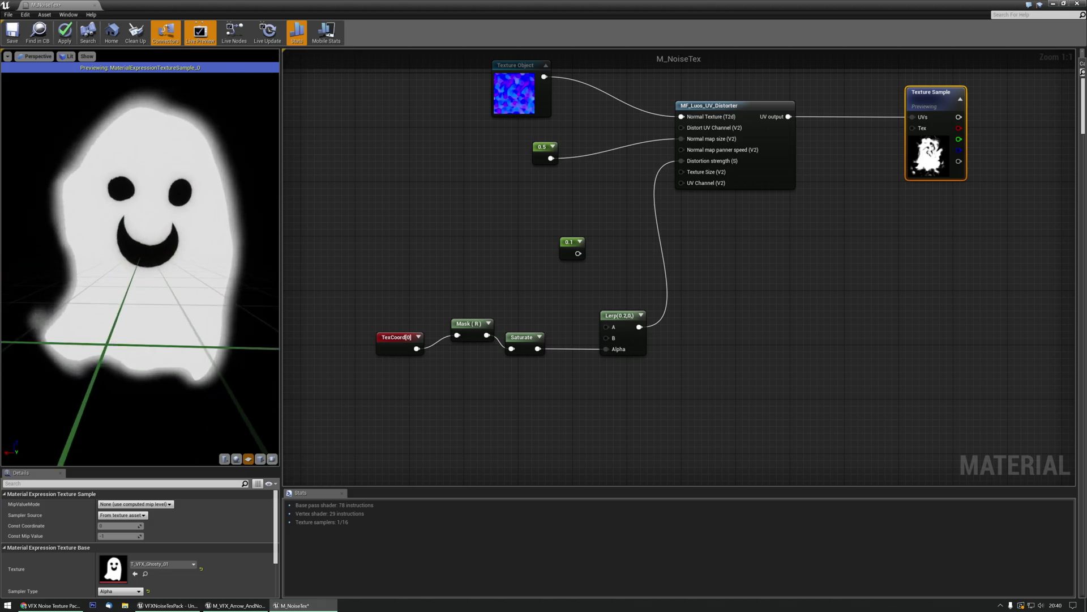
# - Try values of 1, 2 and 10 for the constant feeding the UV Distorter's normal map size
pyautogui.press('Escape')
pyautogui.moveTo(545, 152); pyautogui.dragTo(501, 226, button='right')
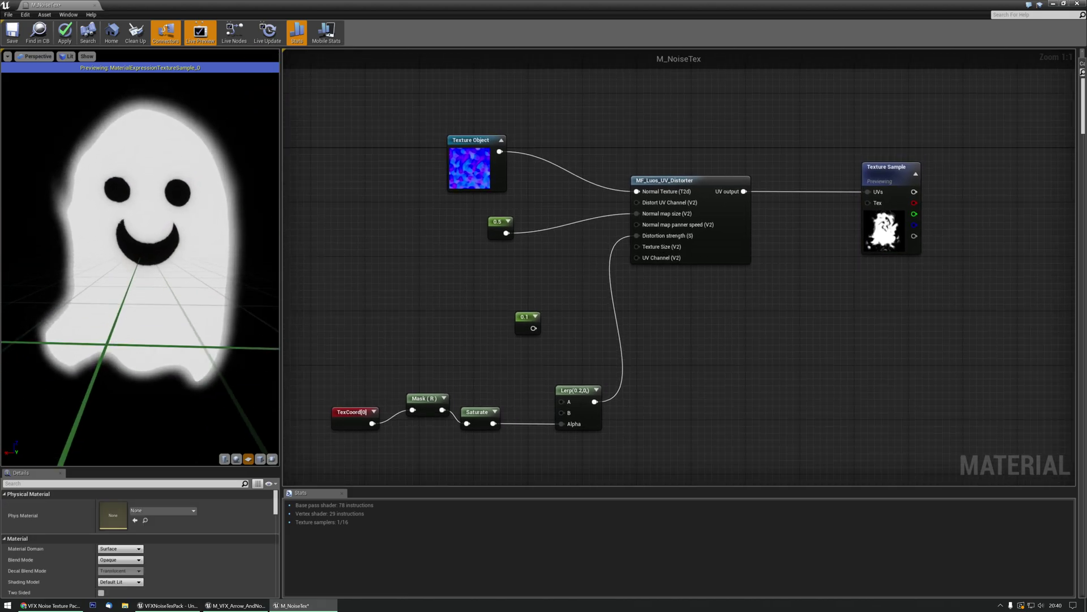
pyautogui.click(501, 227)
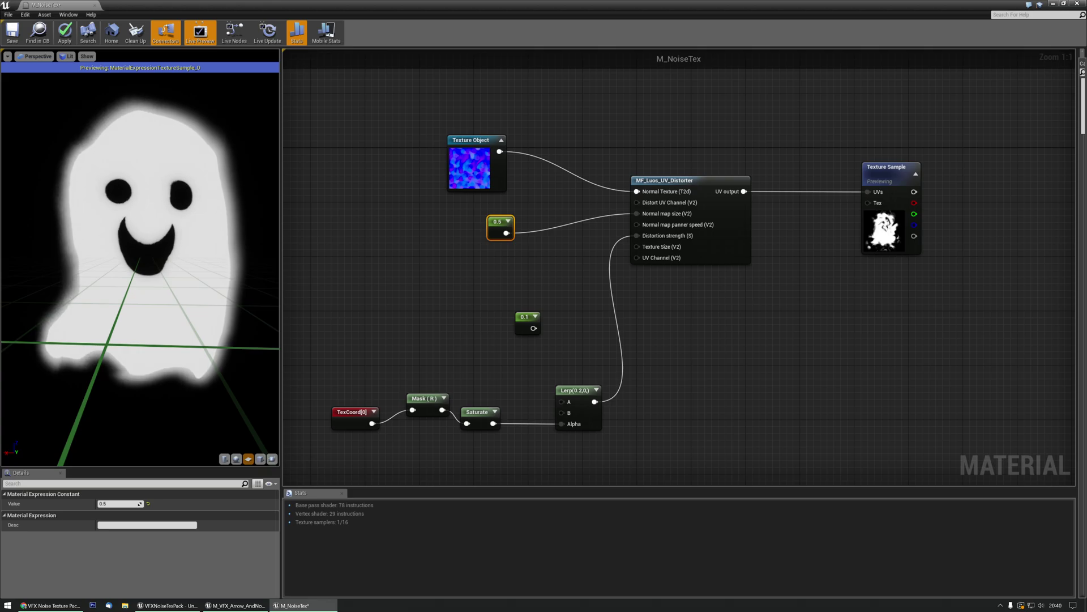
pyautogui.click(103, 503)
pyautogui.write('2')
pyautogui.press('Return')
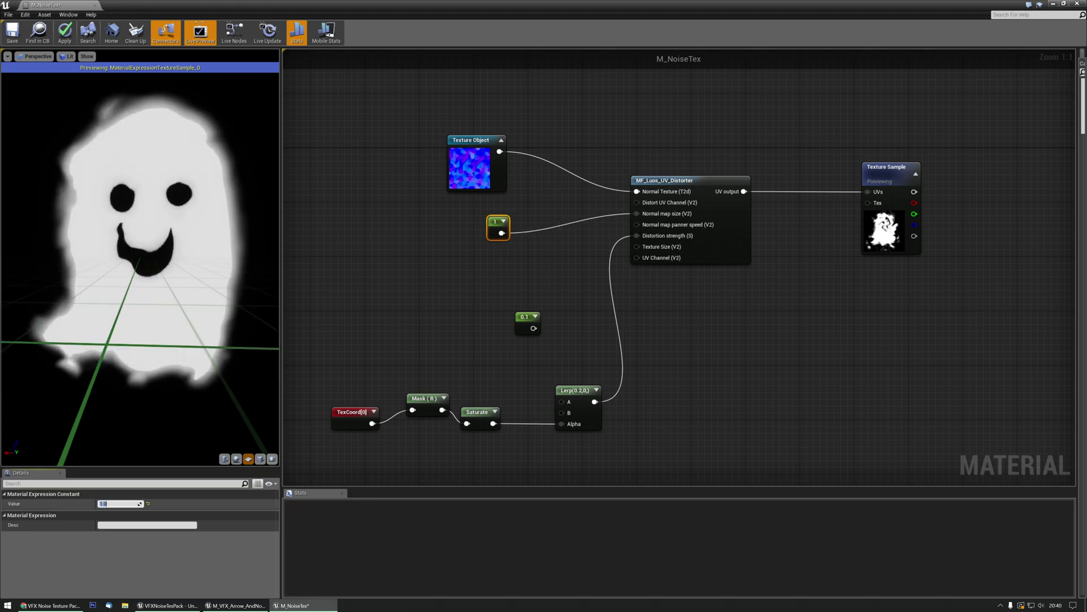
pyautogui.write('10')
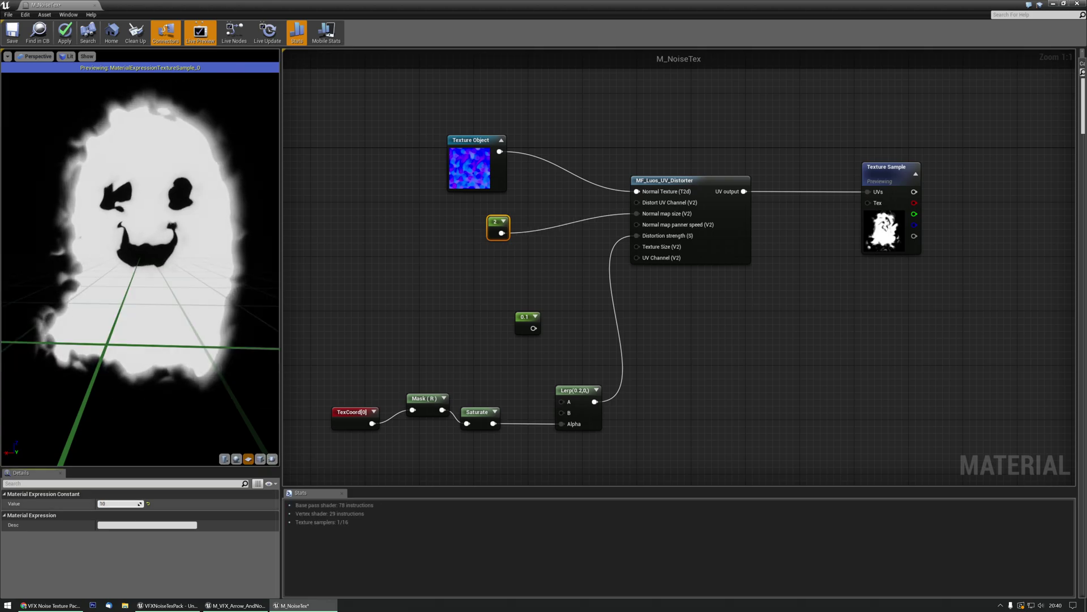
pyautogui.press('Return')
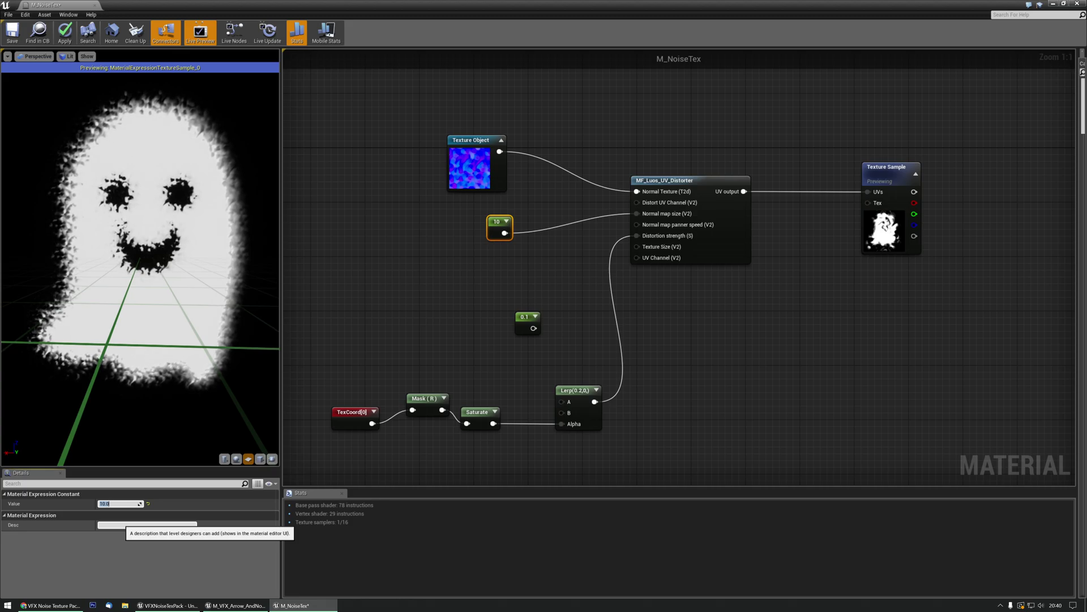
# - Try normal map sizes of 0 and 1, then set the constant to 0.5
pyautogui.write('0')
pyautogui.press('Return')
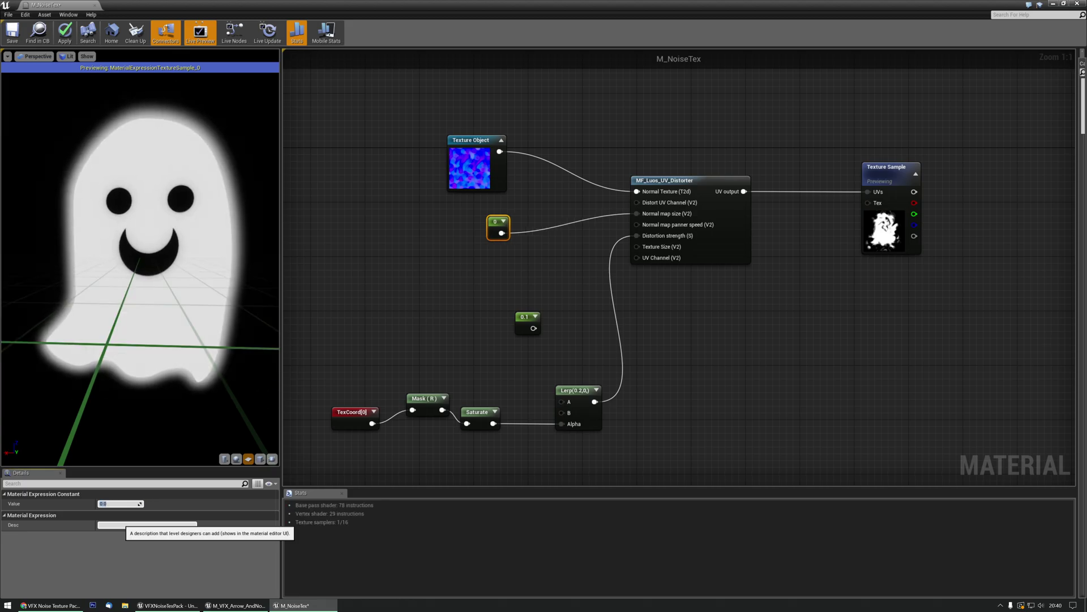
pyautogui.write('1')
pyautogui.press('Return')
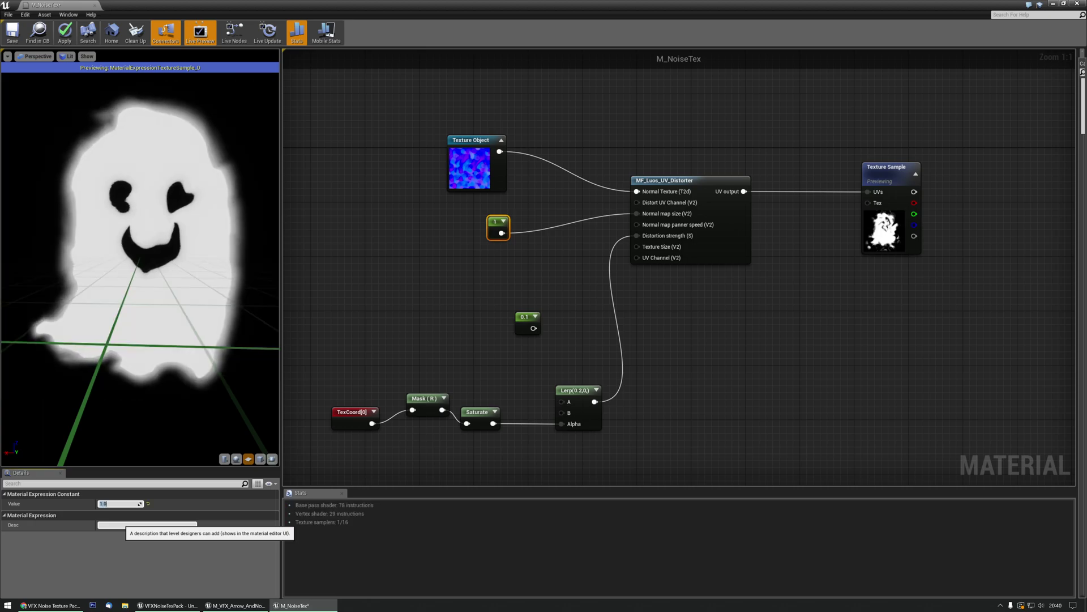
pyautogui.write('0.5')
pyautogui.press('Return')
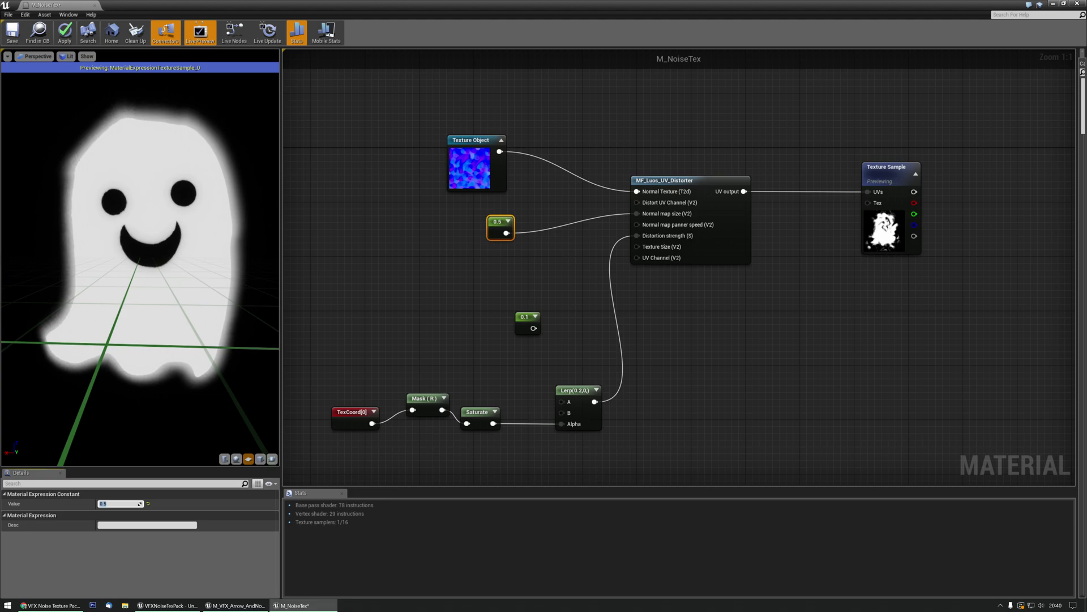
# - Space out the Texture Object and 0.5 constant, and connect a new Constant2Vector to the UV Distorter's normal map panner speed
pyautogui.moveTo(494, 264); pyautogui.dragTo(490, 294, button='right')
pyautogui.moveTo(461, 169); pyautogui.dragTo(427, 121)
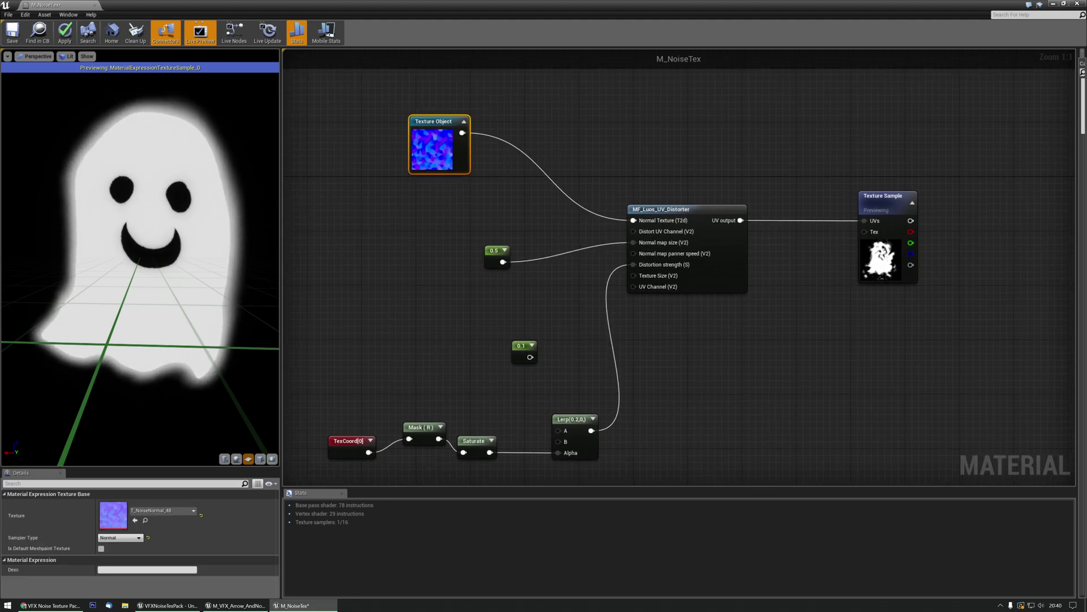
pyautogui.moveTo(494, 250); pyautogui.dragTo(418, 229)
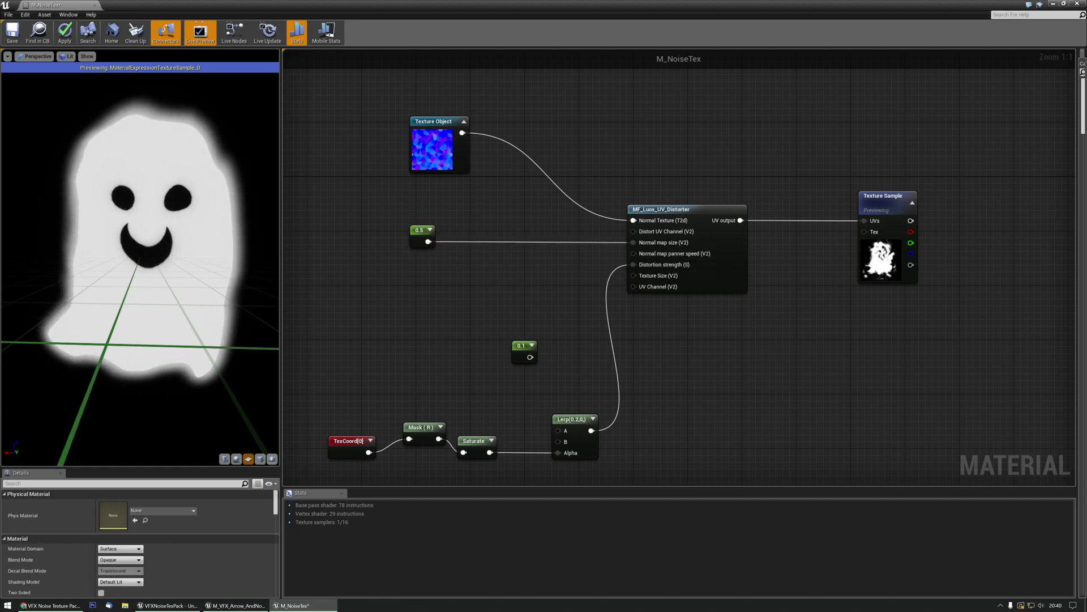
pyautogui.click(484, 256)
pyautogui.moveTo(501, 271); pyautogui.dragTo(633, 254)
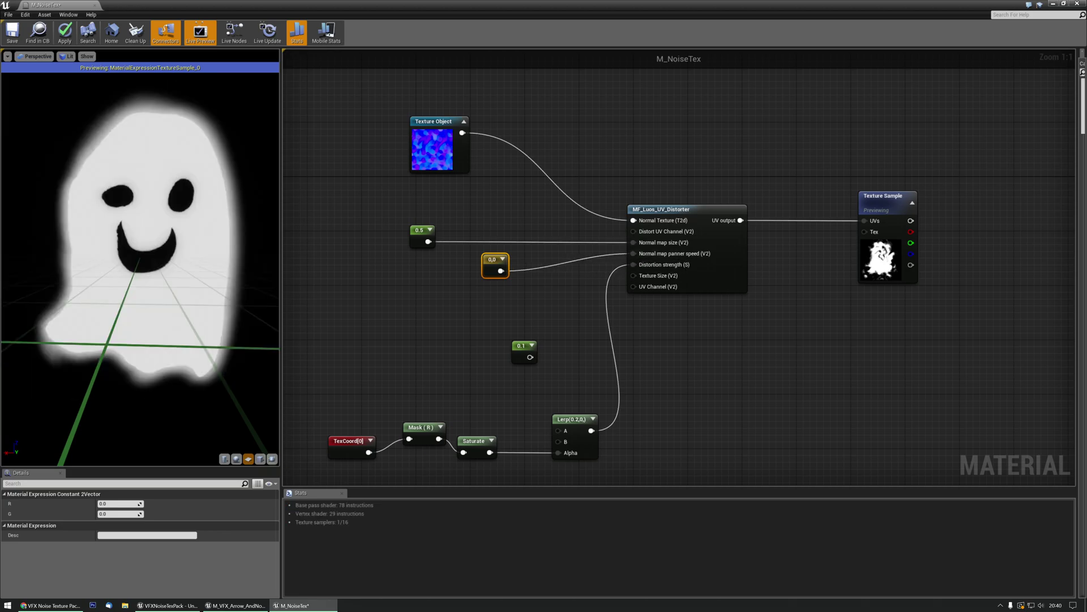
# - Try 1 as the panner speed vector's R value, then set it to 0.55
pyautogui.click(104, 504)
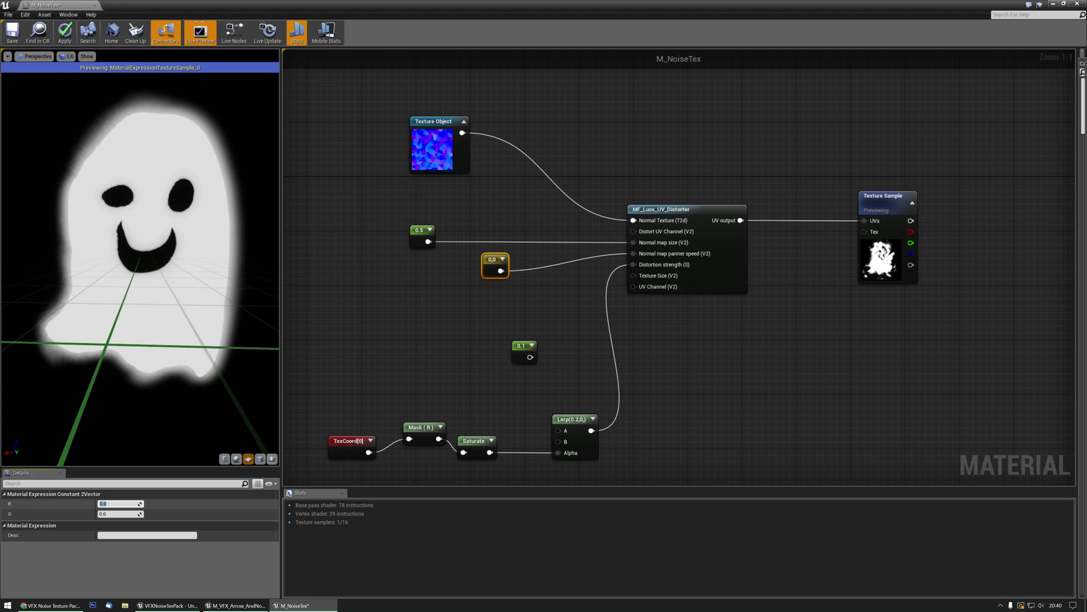
pyautogui.write('1')
pyautogui.press('Return')
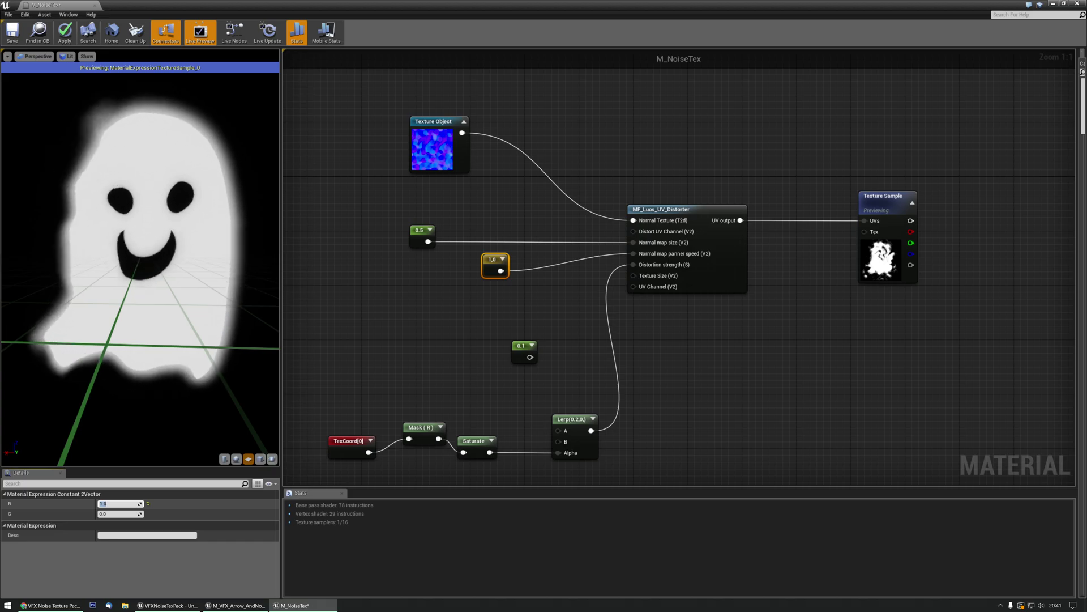
pyautogui.write('0.55')
pyautogui.press('Return')
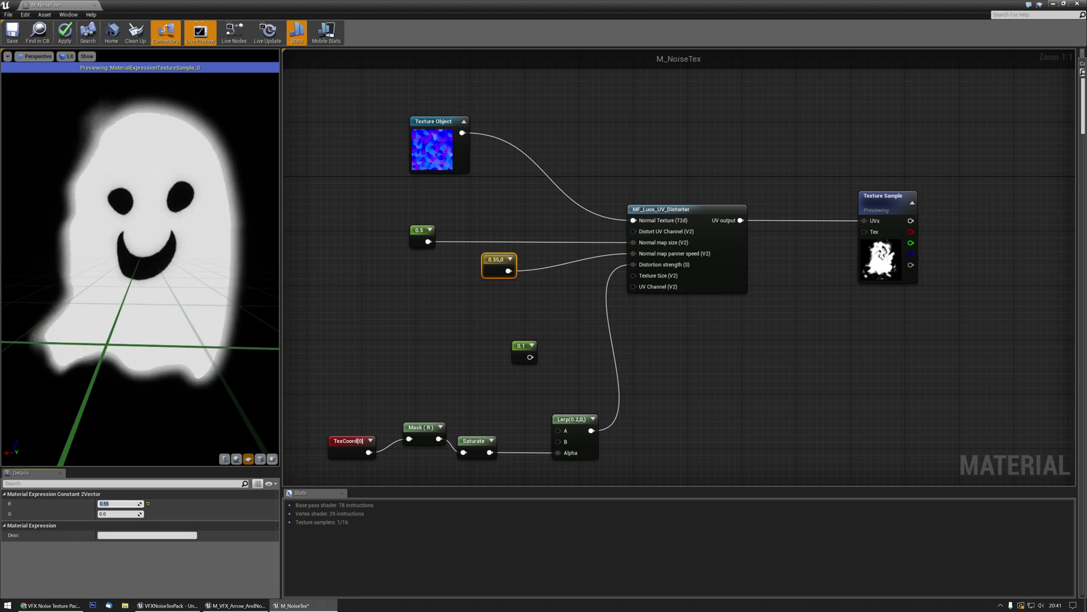
# - Set the panner speed vector's G value to 0.124, then make it -0.124
pyautogui.press('Tab')
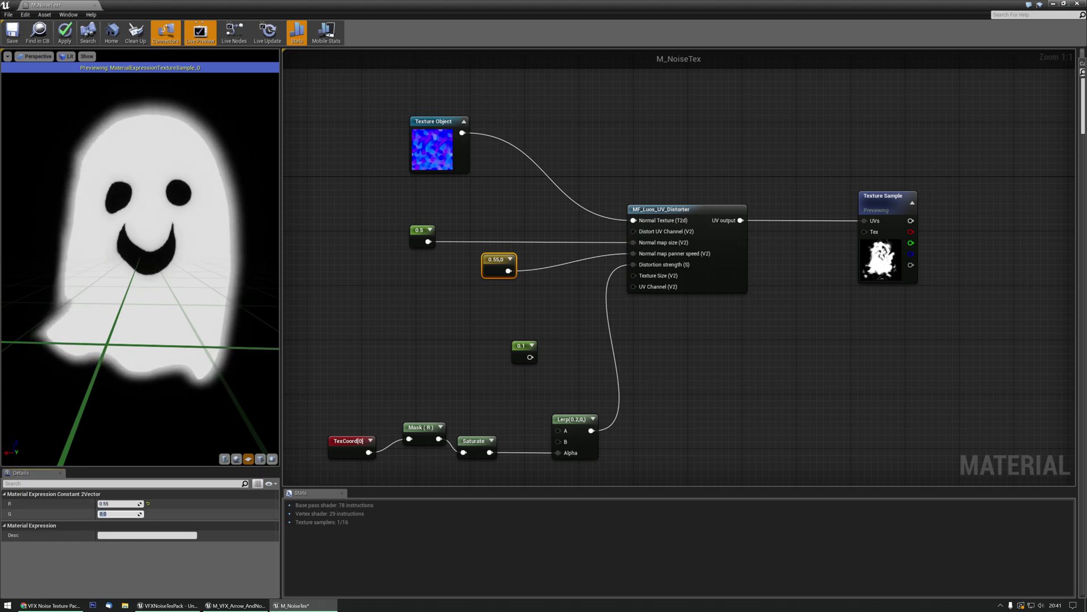
pyautogui.write('0')
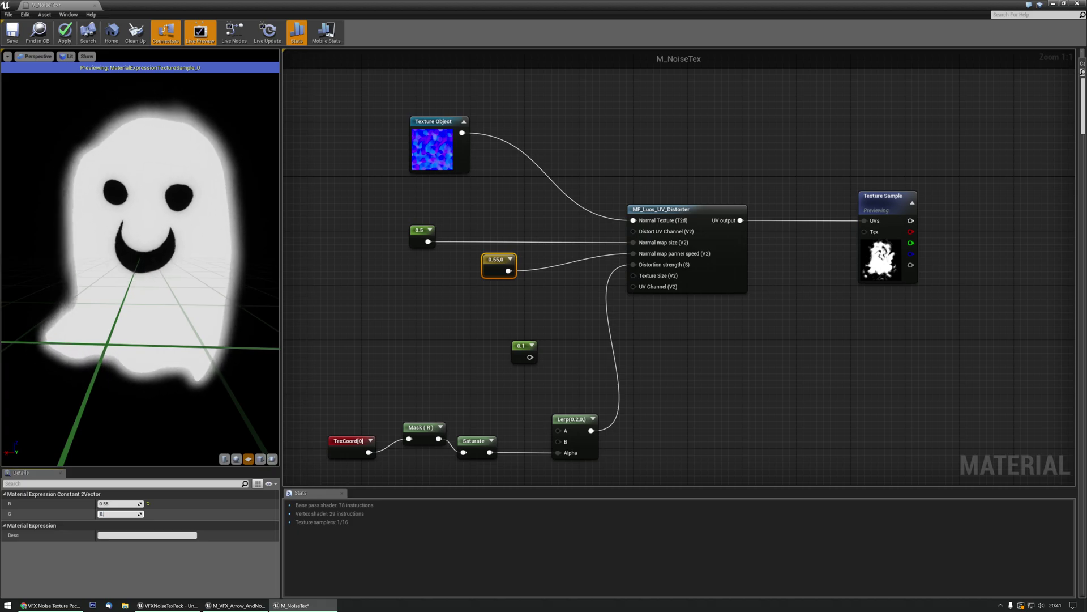
pyautogui.write('.124')
pyautogui.press('Return')
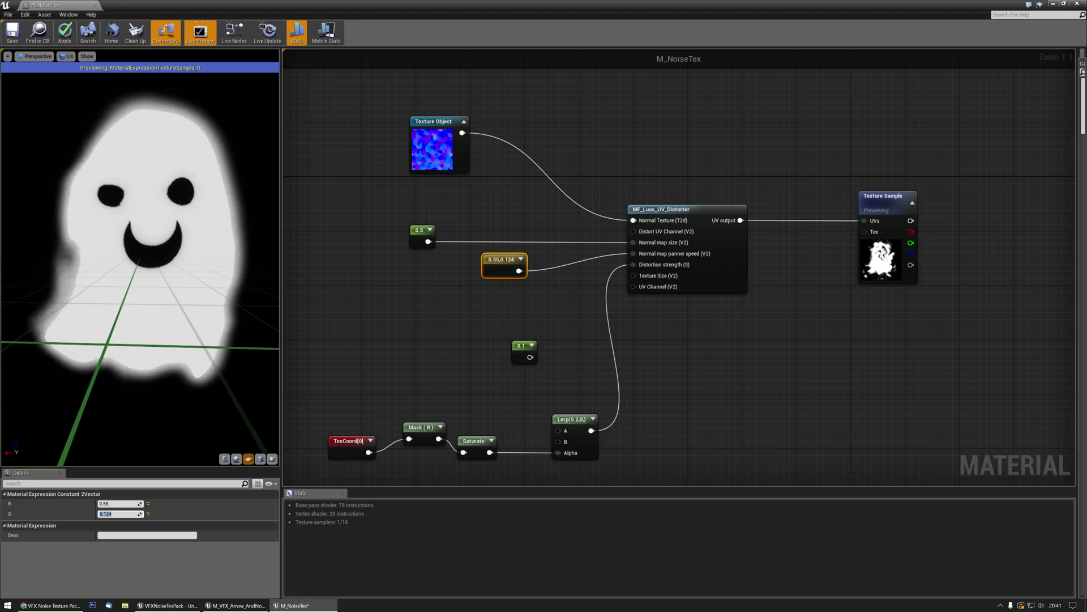
pyautogui.press('Escape')
pyautogui.write('-')
pyautogui.press('Return')
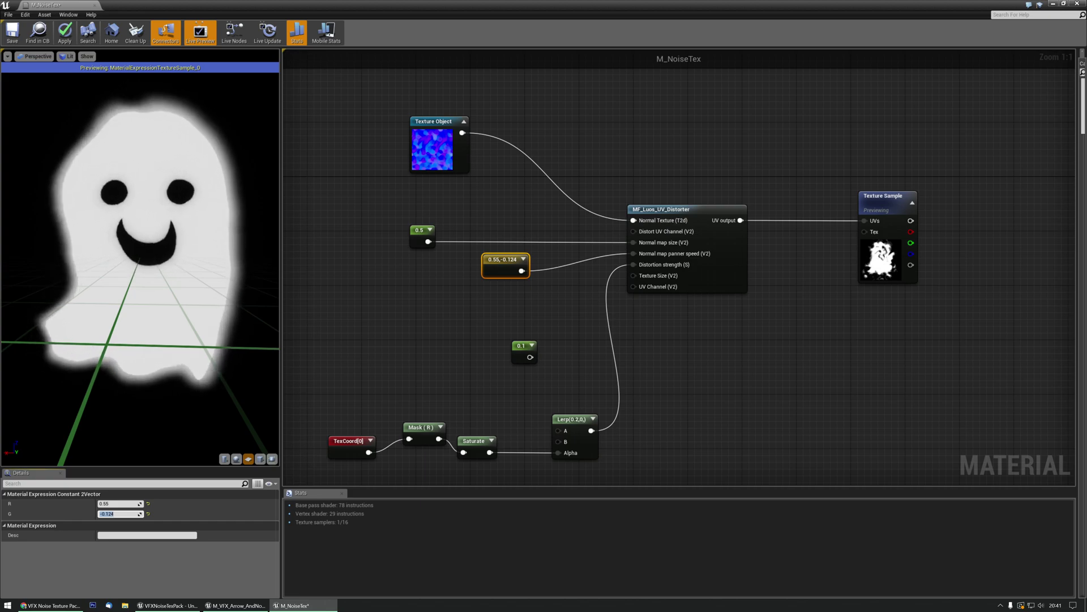
# - Insert an Add node between the TexCoord and Mask nodes, feeding its A input, and tidy the node positions
pyautogui.moveTo(385, 386); pyautogui.dragTo(446, 245, button='right')
pyautogui.moveTo(404, 303); pyautogui.dragTo(370, 290)
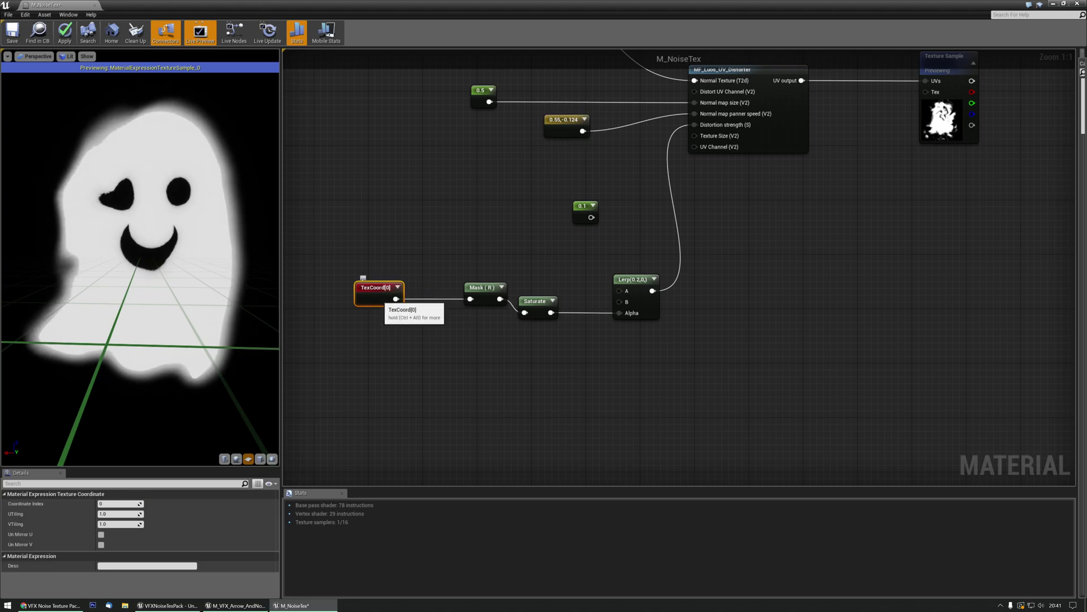
pyautogui.press('Escape')
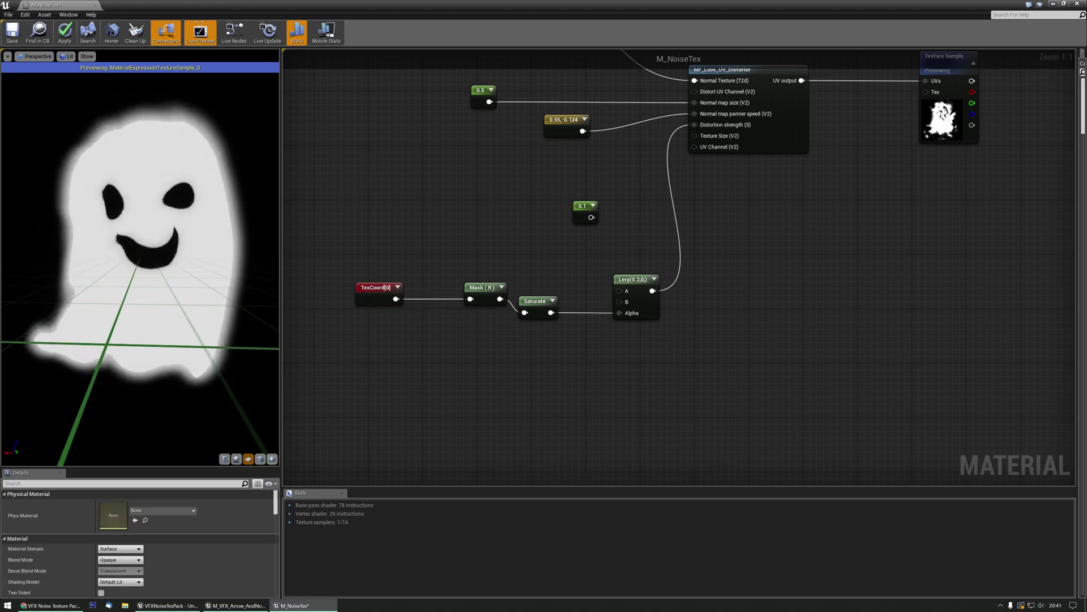
pyautogui.press('a')
pyautogui.click(417, 324)
pyautogui.moveTo(395, 299); pyautogui.dragTo(470, 299)
pyautogui.moveTo(470, 299); pyautogui.dragTo(491, 279, button='right')
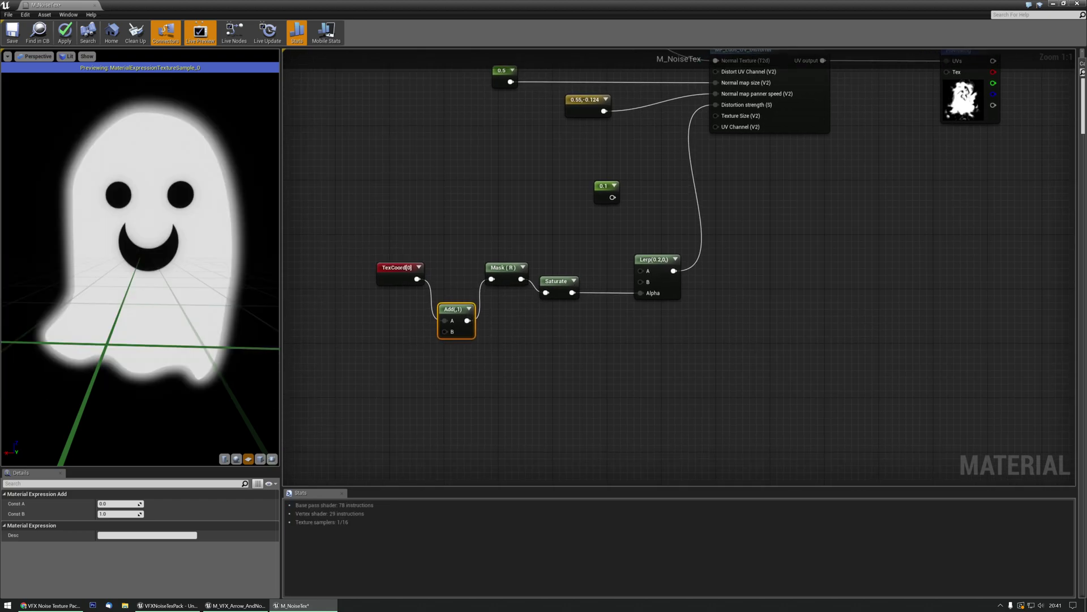
pyautogui.moveTo(397, 271); pyautogui.dragTo(376, 271)
pyautogui.moveTo(453, 314); pyautogui.dragTo(445, 294)
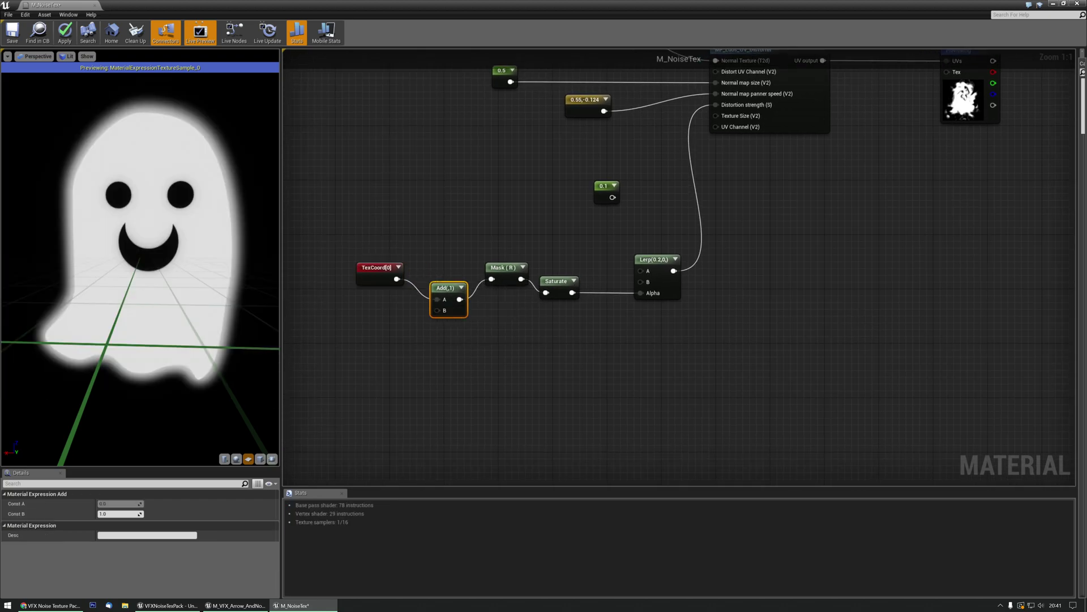
pyautogui.press('Escape')
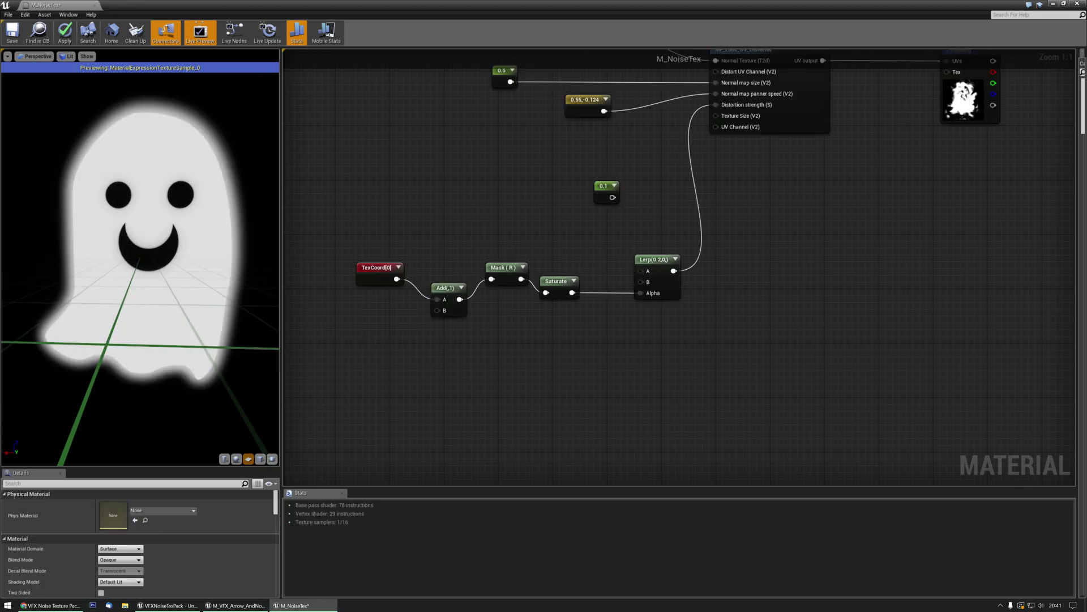
# - Connect a new constant with value 0.2 to the Add node's B input
pyautogui.press('1')
pyautogui.click(384, 322)
pyautogui.moveTo(398, 339); pyautogui.dragTo(387, 317)
pyautogui.click(118, 503)
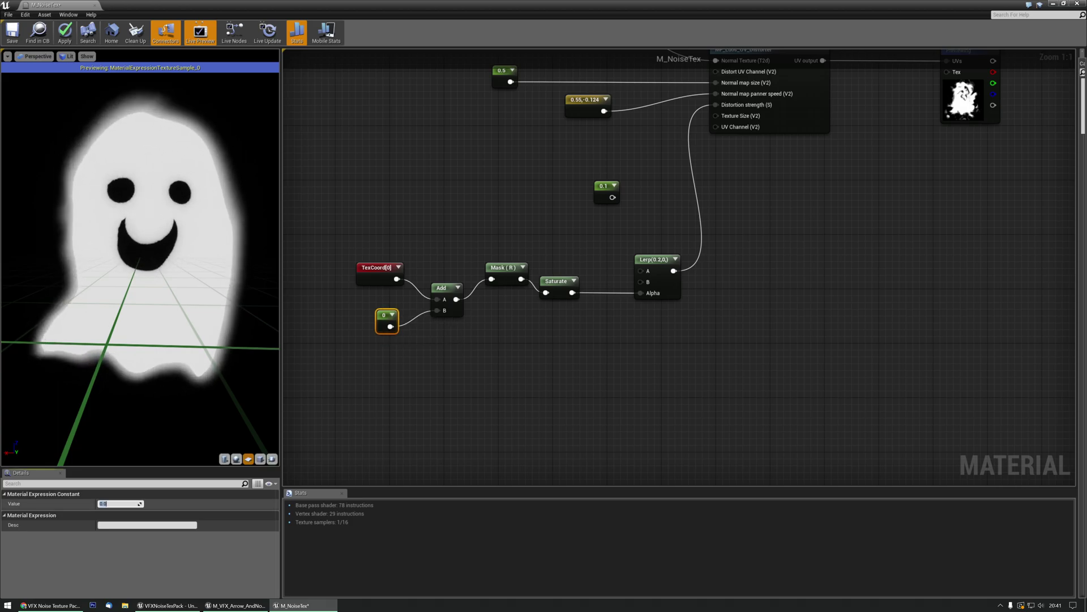
pyautogui.write('0.2')
pyautogui.press('Return')
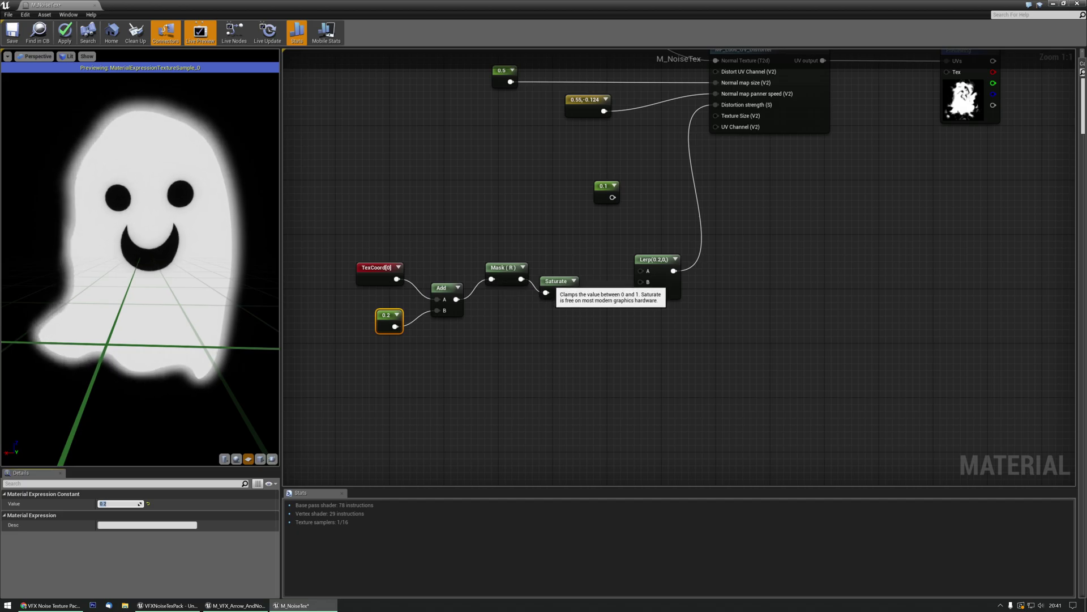
# - Preview the Saturate node's offset gradient, then switch the preview back to the ghost Texture Sample
pyautogui.click(553, 283)
pyautogui.press('space')
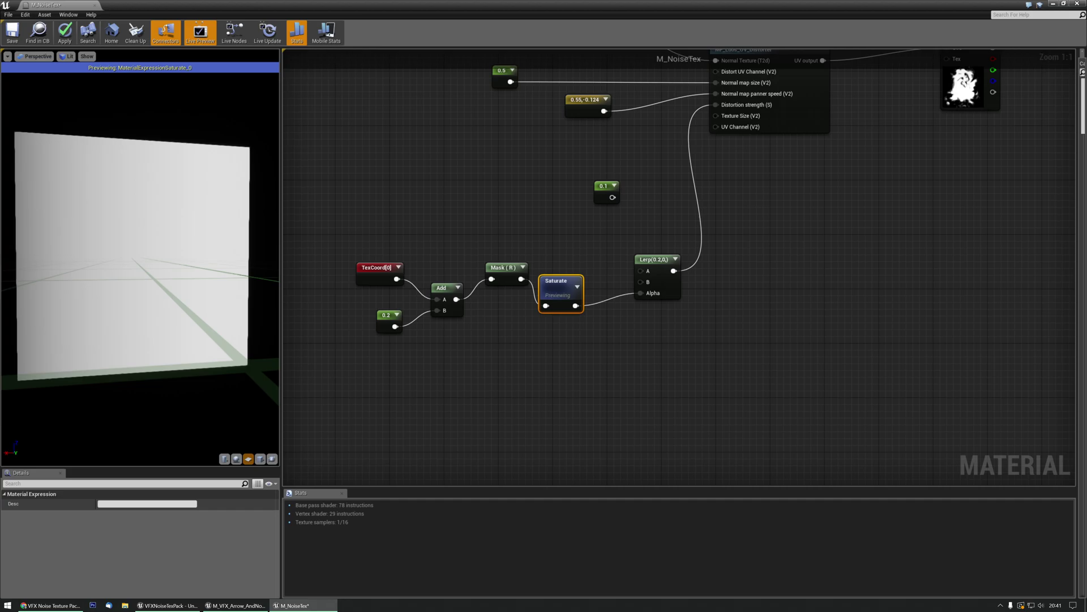
pyautogui.moveTo(657, 260); pyautogui.dragTo(650, 269)
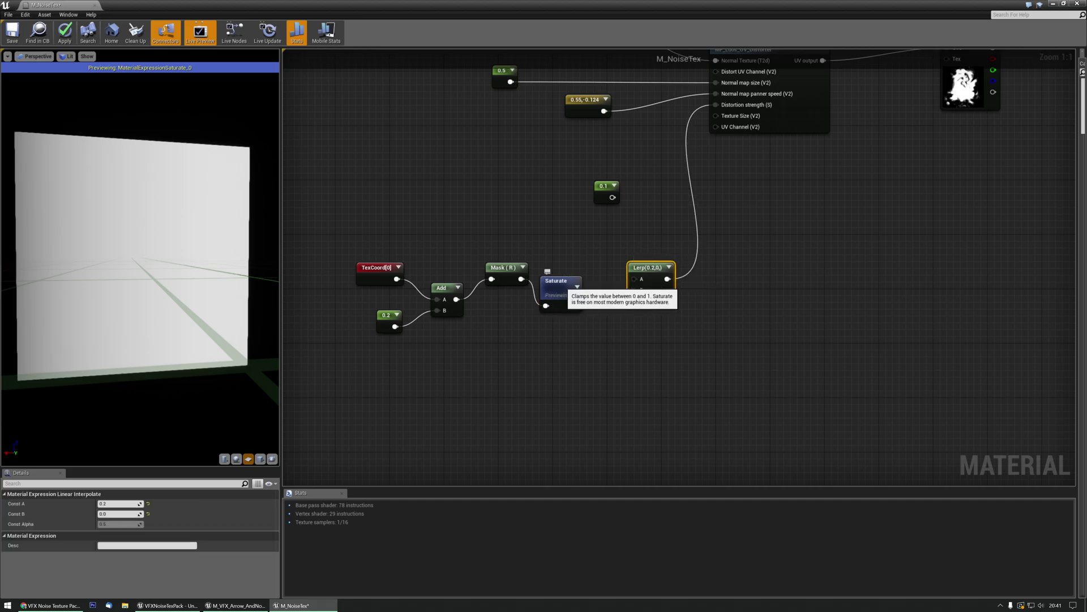
pyautogui.click(560, 283)
pyautogui.press('space')
pyautogui.click(652, 266)
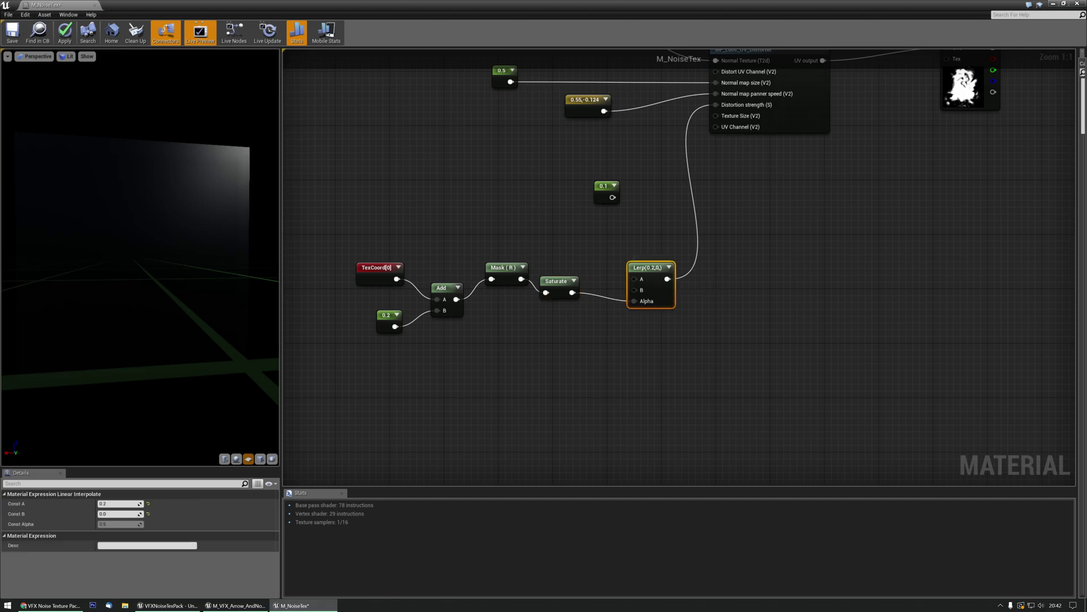
pyautogui.moveTo(945, 90); pyautogui.dragTo(914, 154, button='right')
pyautogui.click(935, 103)
pyautogui.press('space')
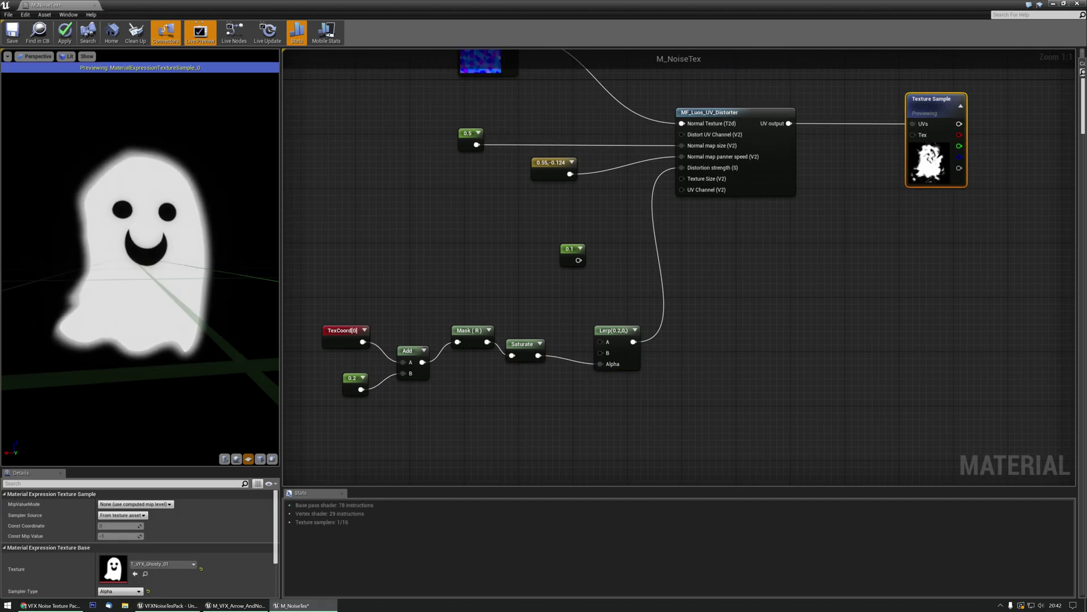
# - Try 1 and 0.5 as the Lerp node's Const A, then set it to 0.25
pyautogui.click(617, 334)
pyautogui.click(118, 503)
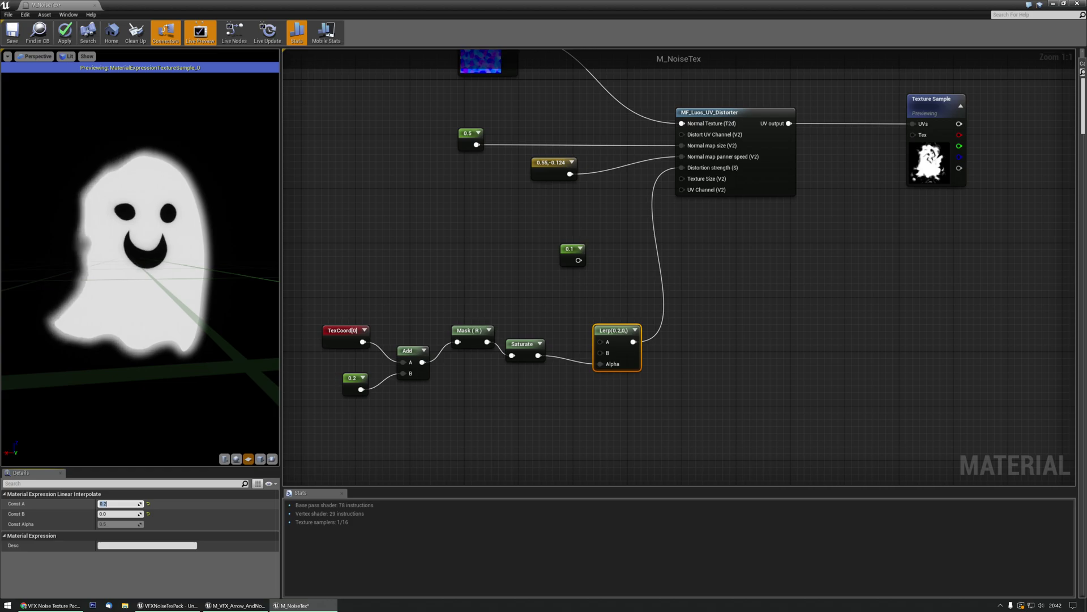
pyautogui.write('1')
pyautogui.press('Return')
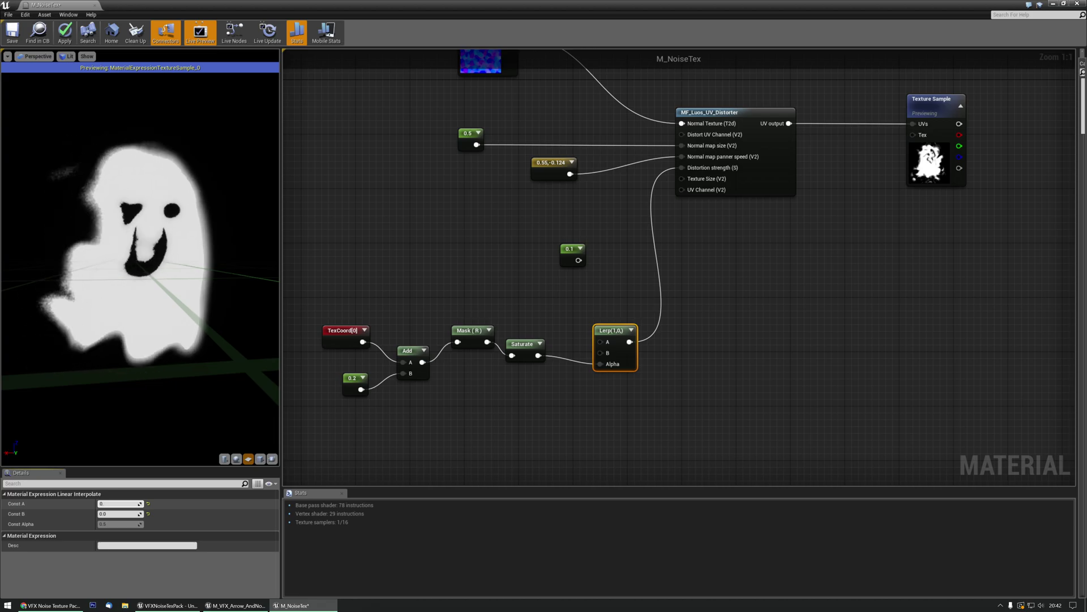
pyautogui.write('5')
pyautogui.press('Return')
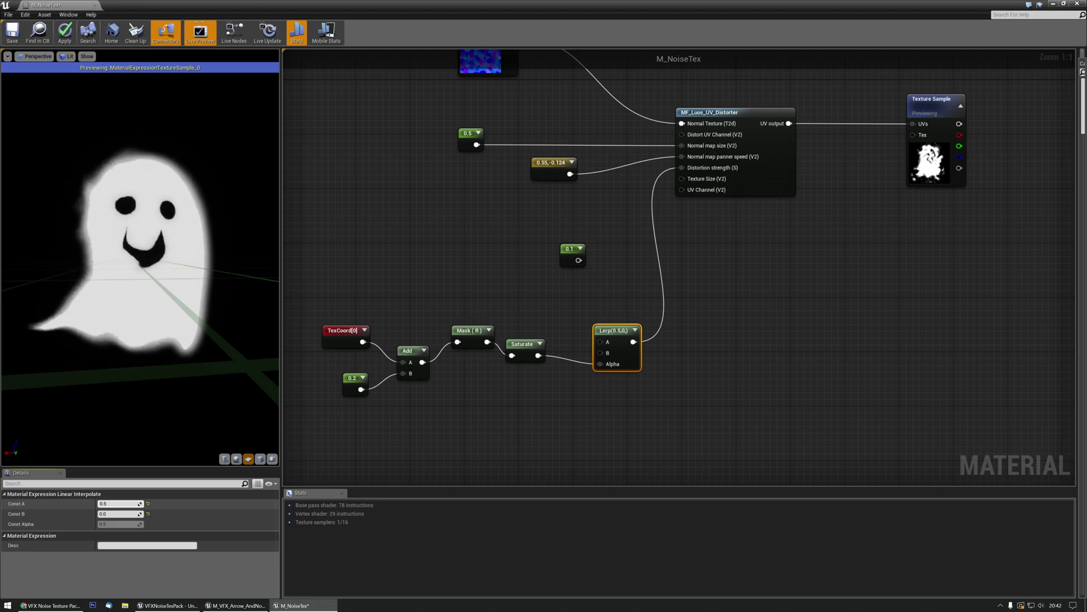
pyautogui.press('BackSpace')
pyautogui.write('25')
pyautogui.press('Return')
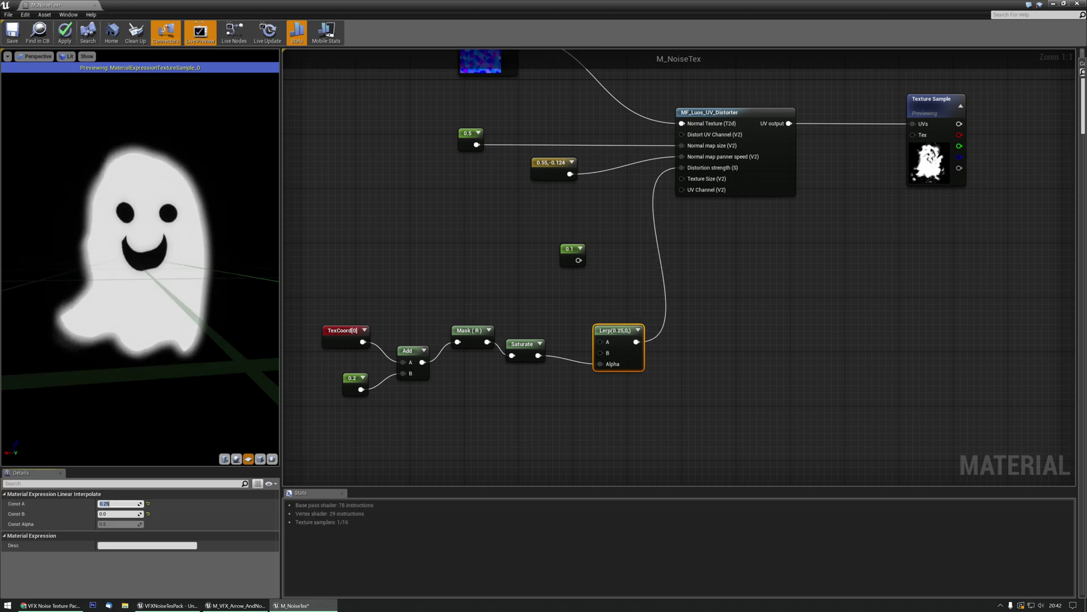
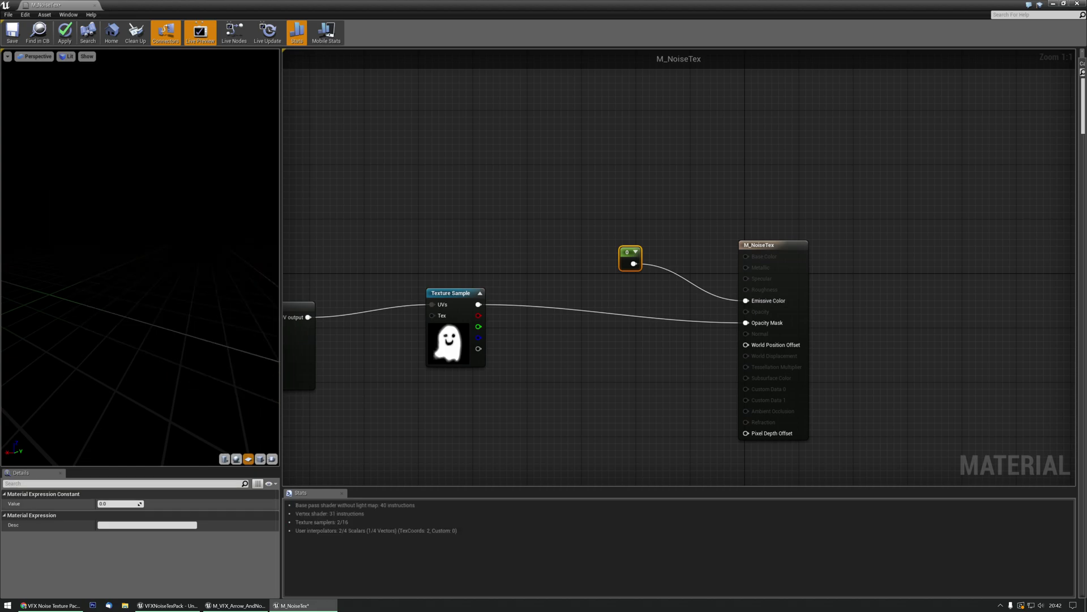
# - Set the constant feeding the material's Emissive Color to 1
pyautogui.write('1')
pyautogui.press('Return')
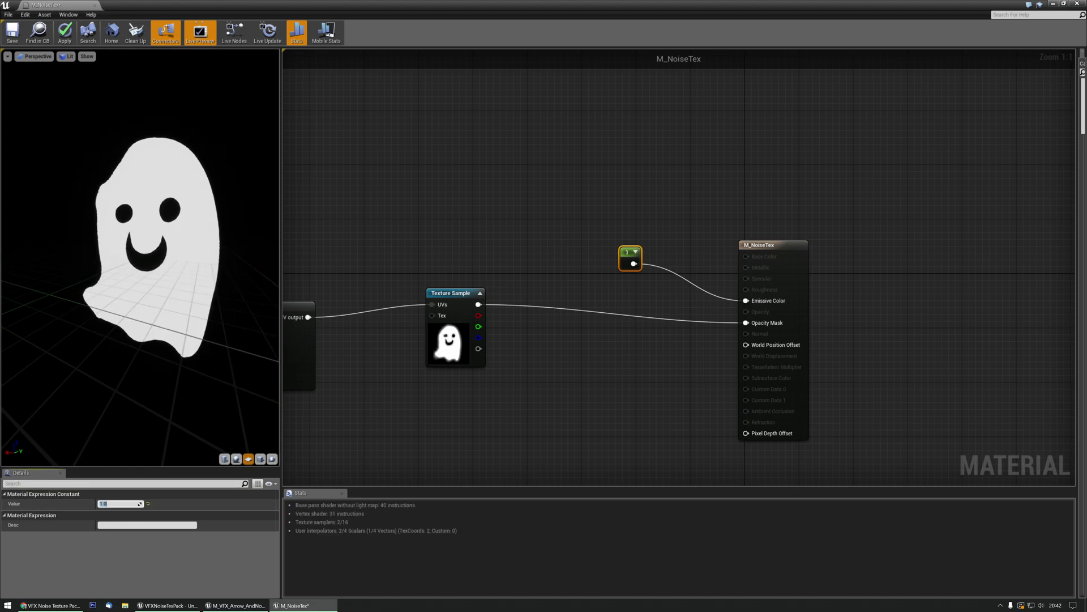
# - Set the material's blend mode to Translucent and its shading model to Default Lit
pyautogui.moveTo(169, 255); pyautogui.dragTo(108, 257)
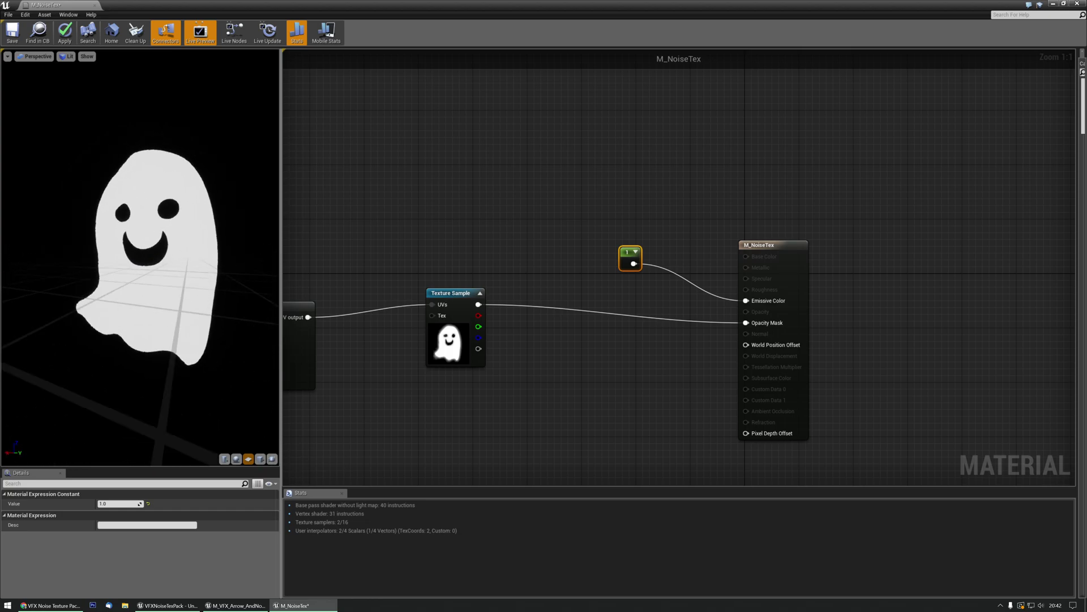
pyautogui.moveTo(361, 407); pyautogui.dragTo(450, 315, button='right')
pyautogui.click(449, 315)
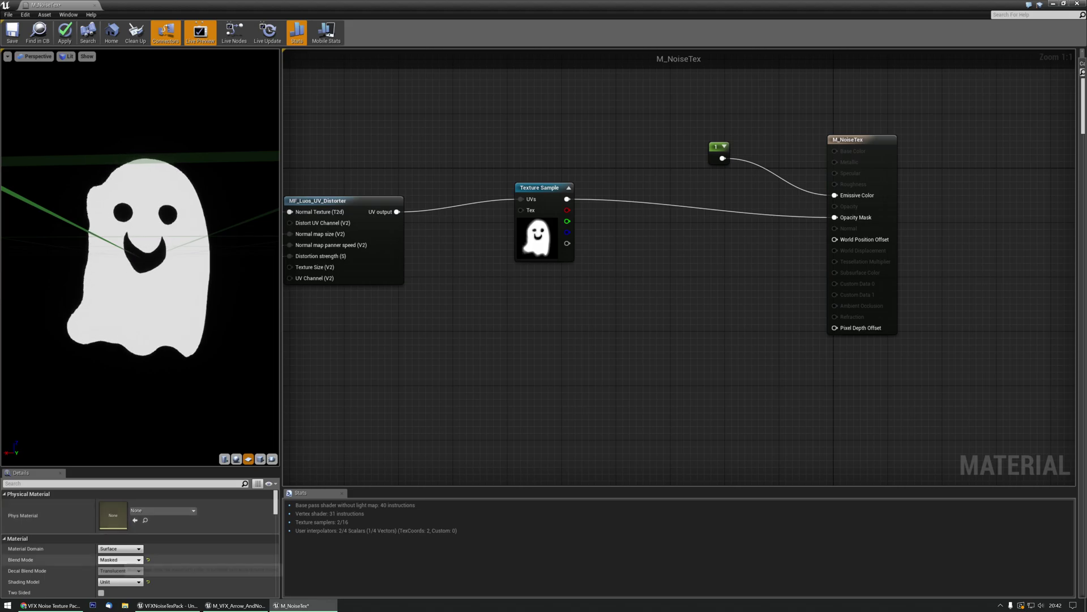
pyautogui.click(120, 559)
pyautogui.click(110, 578)
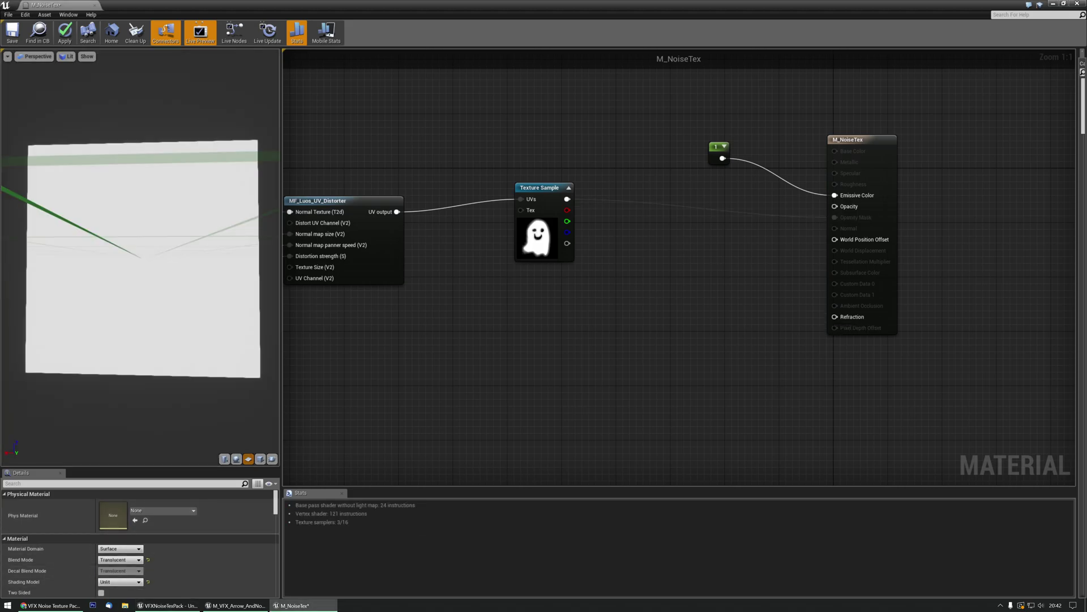
pyautogui.click(120, 582)
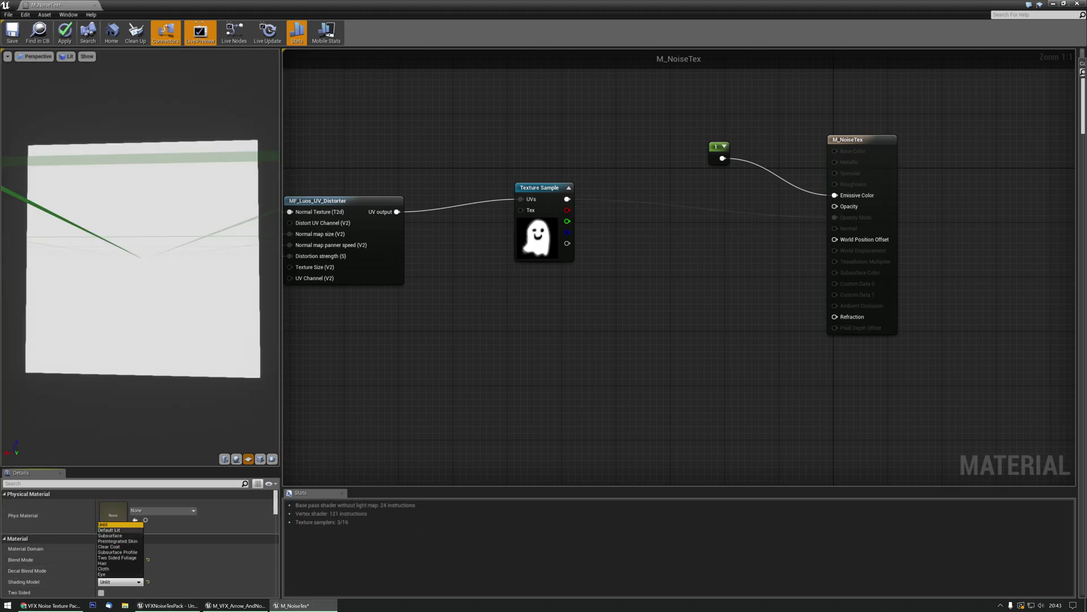
pyautogui.click(109, 530)
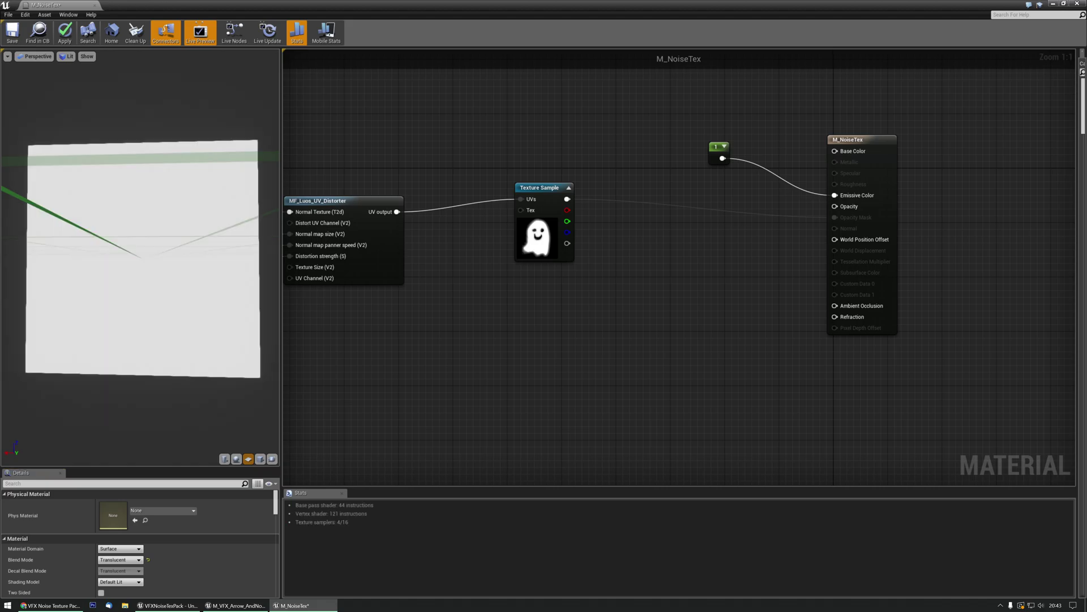
# - Add the T_VFX_Ghosty_Normal texture below the ghost sample, and move the ghost sample's output connection to Opacity
pyautogui.moveTo(0, 436); pyautogui.dragTo(55, 436)
pyautogui.moveTo(1, 307); pyautogui.dragTo(533, 298)
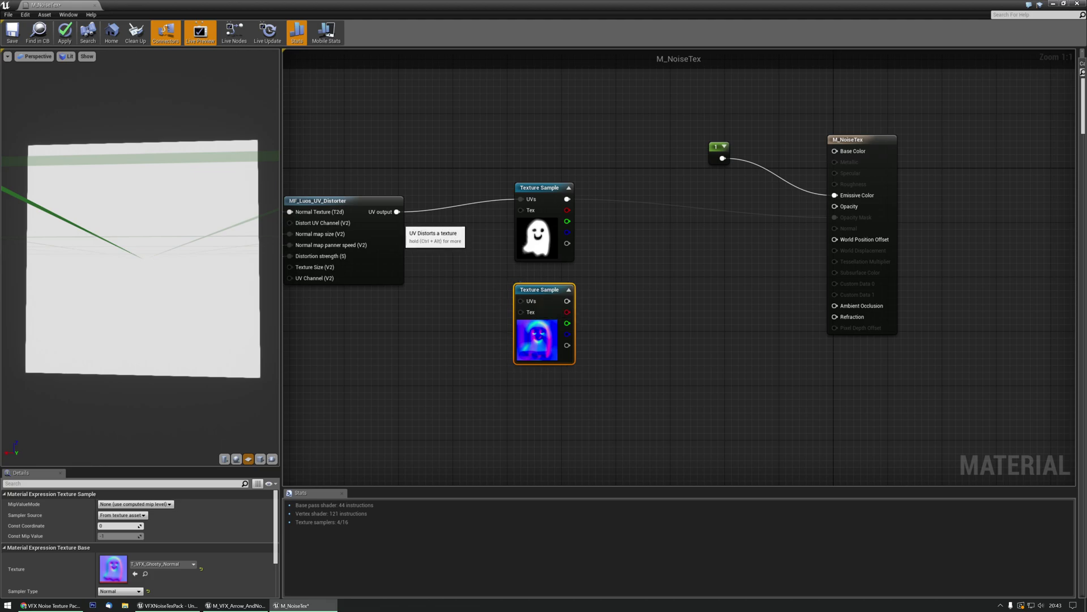
pyautogui.moveTo(835, 217); pyautogui.dragTo(835, 206)
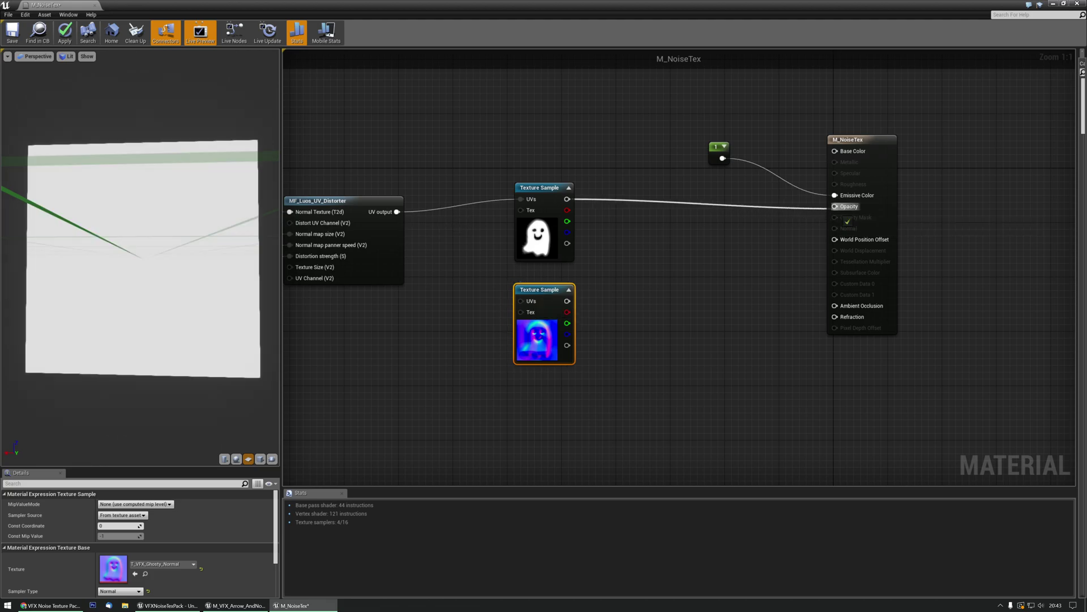
pyautogui.press('Escape')
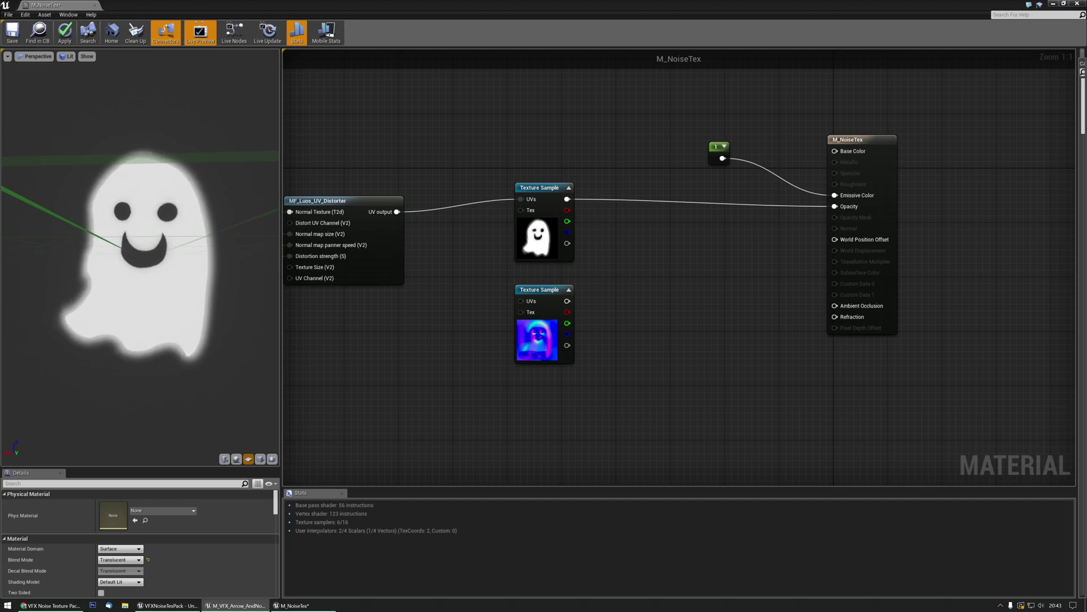
# - Set the material's blend mode to Masked and reroute the ghost sample's output to Opacity Mask
pyautogui.click(120, 559)
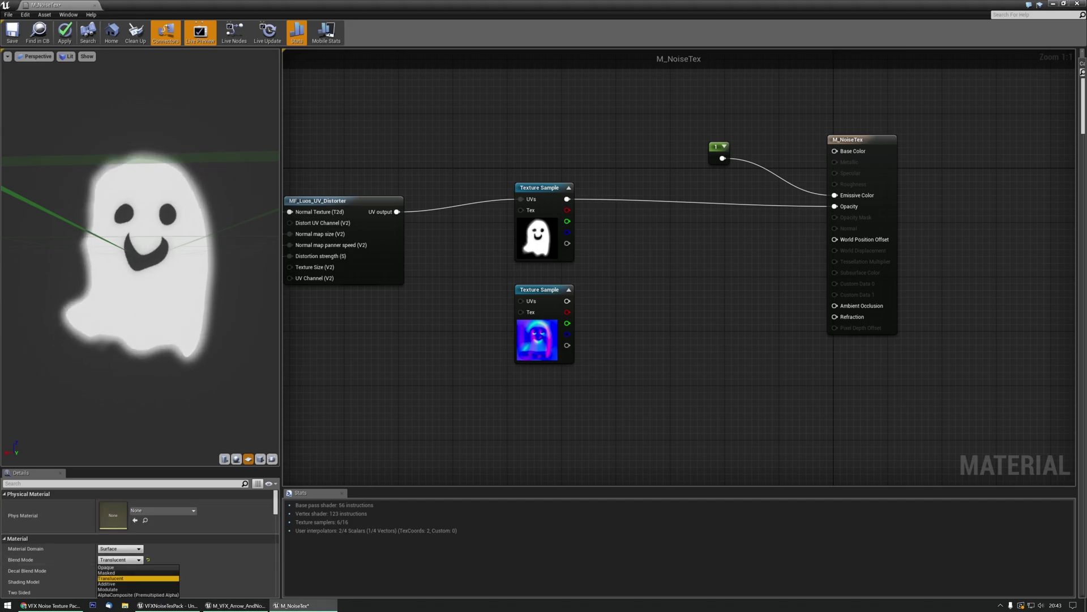
pyautogui.click(114, 572)
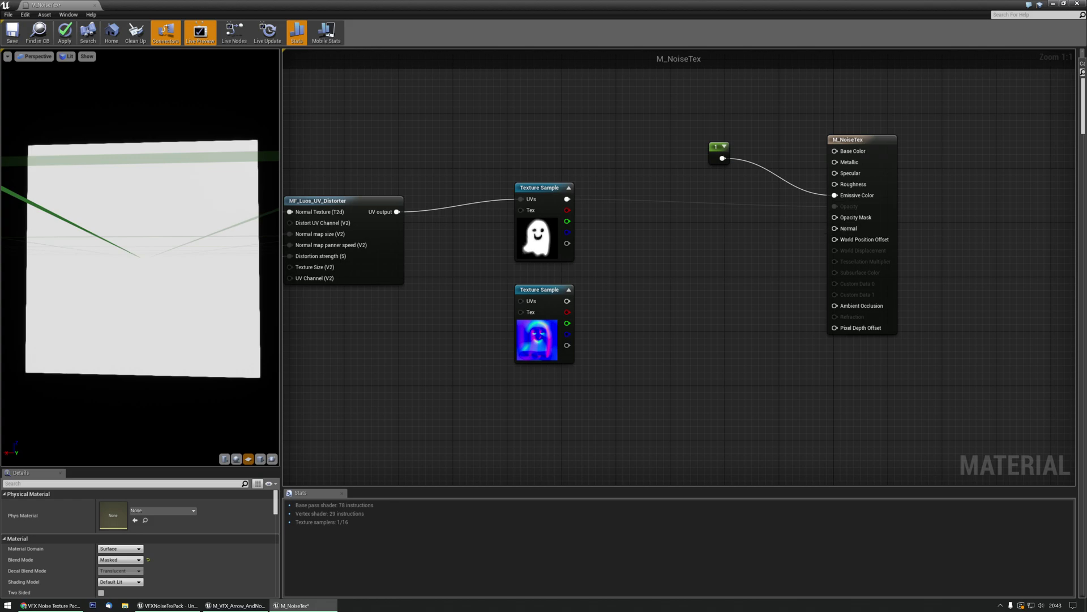
pyautogui.moveTo(606, 205); pyautogui.dragTo(835, 218)
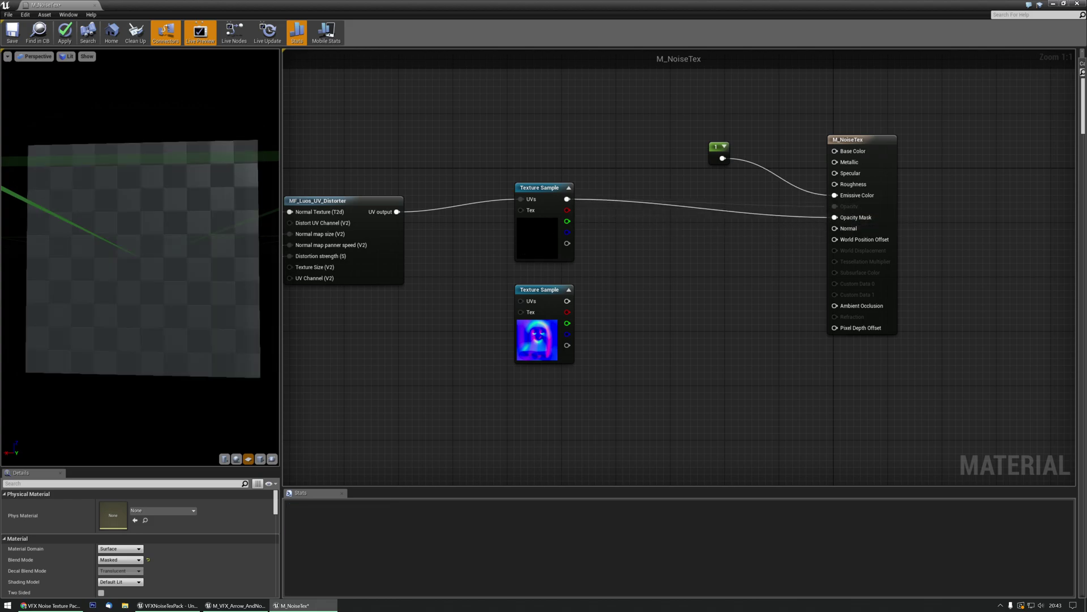
# - Wire the UV Distorter's output through the normal texture sample into Normal, and move the constant's connection to Base Color
pyautogui.moveTo(397, 211); pyautogui.dragTo(834, 229)
pyautogui.moveTo(139, 258); pyautogui.dragTo(140, 283)
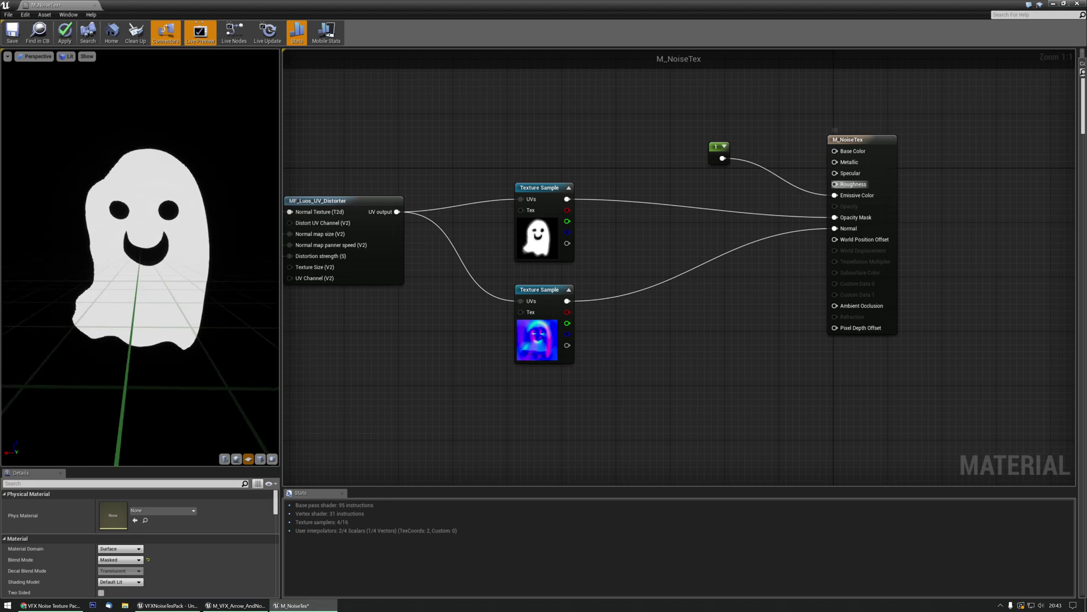
pyautogui.keyDown('ctrl'); pyautogui.moveTo(834, 195); pyautogui.dragTo(835, 150); pyautogui.keyUp('ctrl')
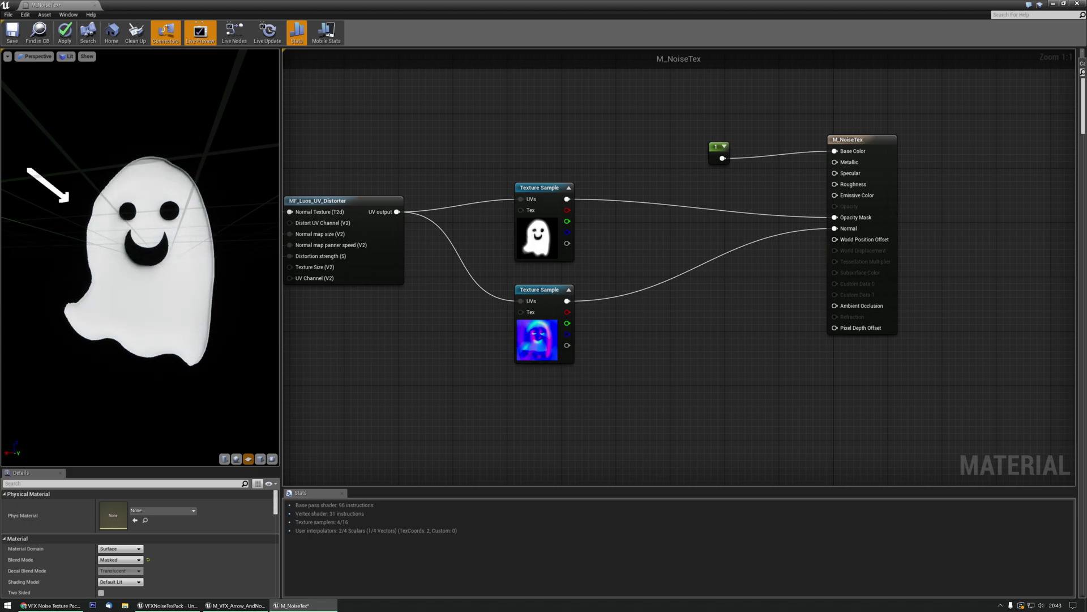
# - Enlarge the material's property area and set the blend mode back to Translucent
pyautogui.moveTo(374, 383); pyautogui.dragTo(396, 384, button='right')
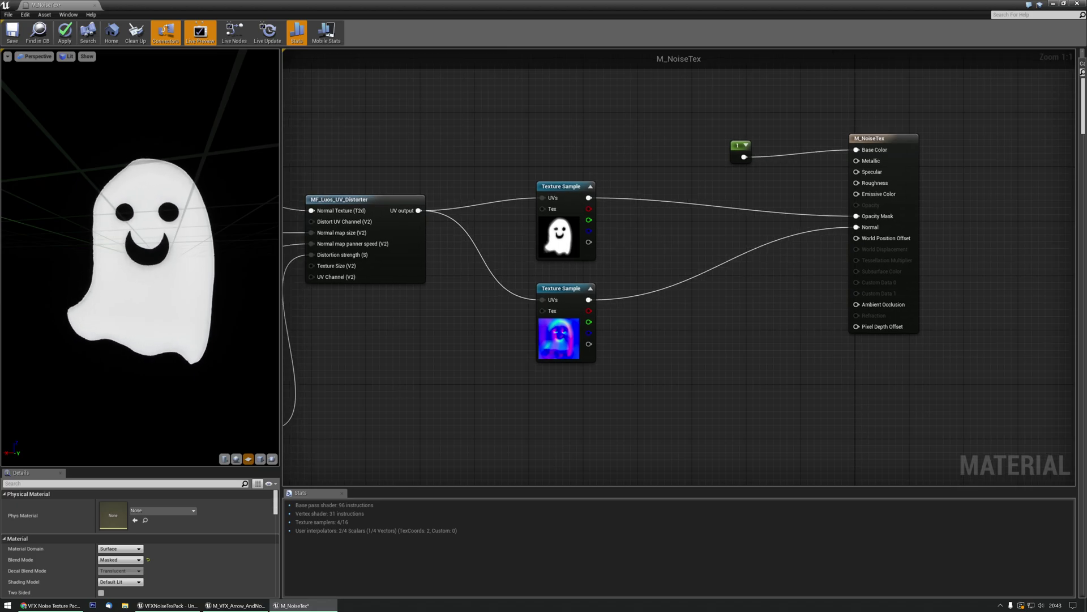
pyautogui.moveTo(140, 467); pyautogui.dragTo(140, 389)
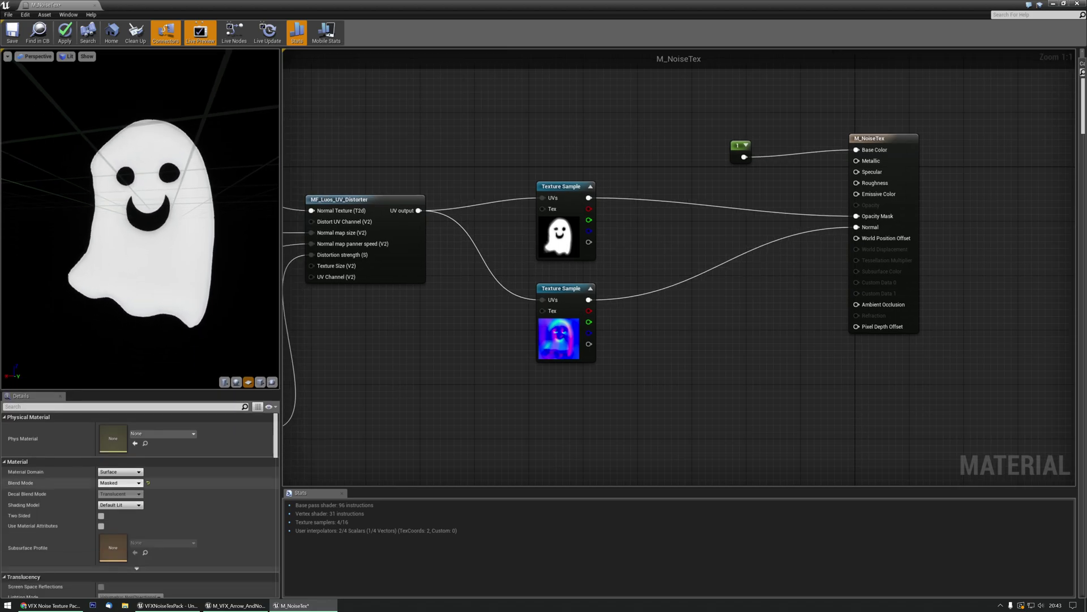
pyautogui.click(120, 482)
pyautogui.click(110, 501)
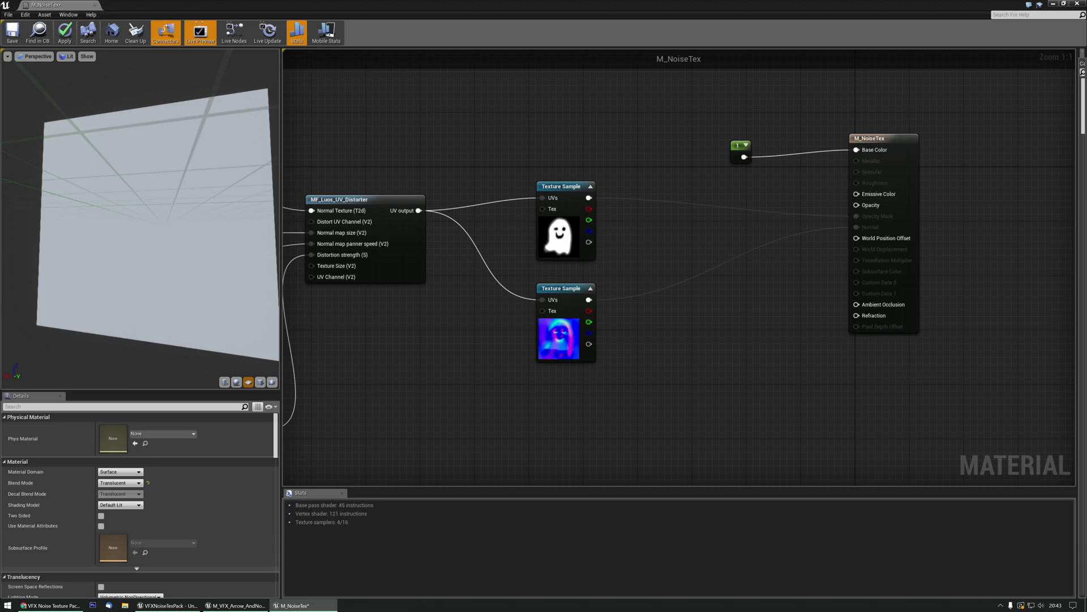
# - Add the arrow texture above the ghost sample, feed it the UV Distorter's output, and connect it to Opacity
pyautogui.moveTo(54, 180); pyautogui.dragTo(560, 102)
pyautogui.moveTo(467, 124); pyautogui.dragTo(464, 227, button='right')
pyautogui.press('Escape')
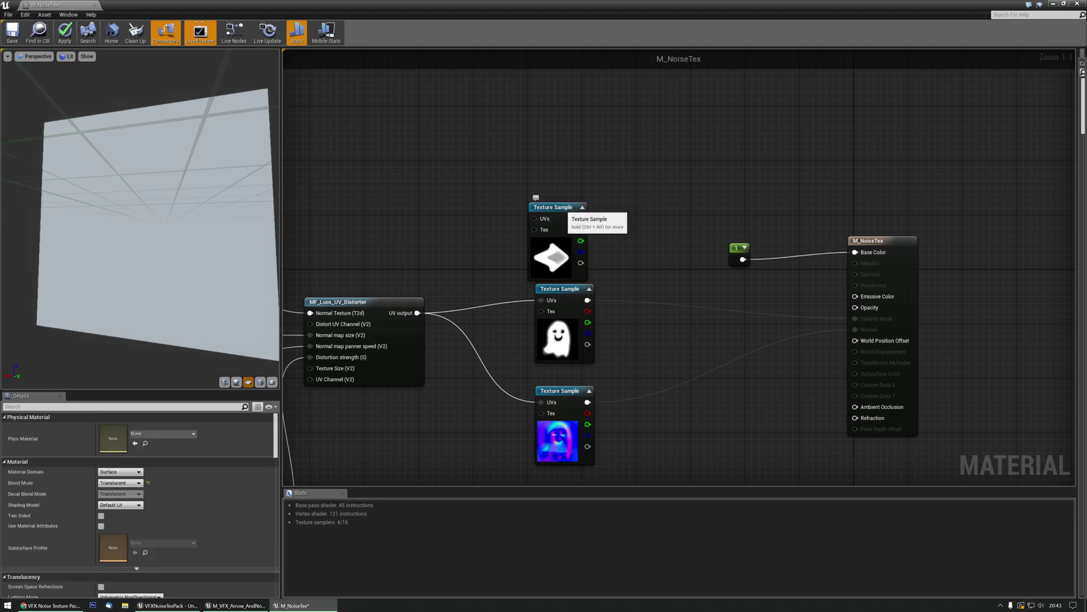
pyautogui.moveTo(558, 207); pyautogui.dragTo(564, 200)
pyautogui.moveTo(418, 312); pyautogui.dragTo(857, 308)
pyautogui.moveTo(204, 226); pyautogui.dragTo(181, 278)
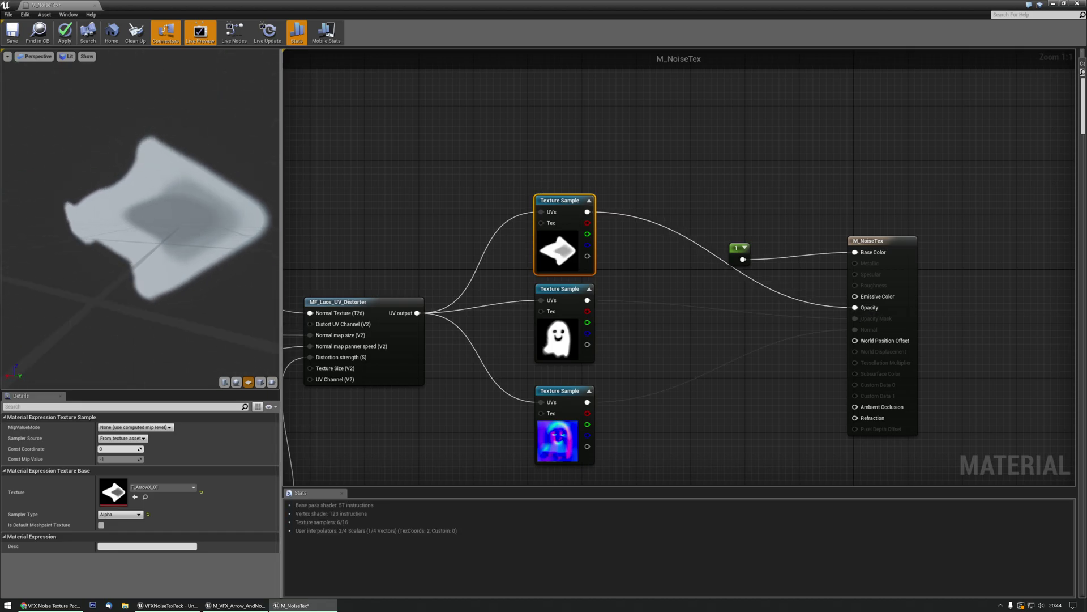
# - Set the shading model to Unlit and connect the constant to Emissive Color
pyautogui.click(397, 227)
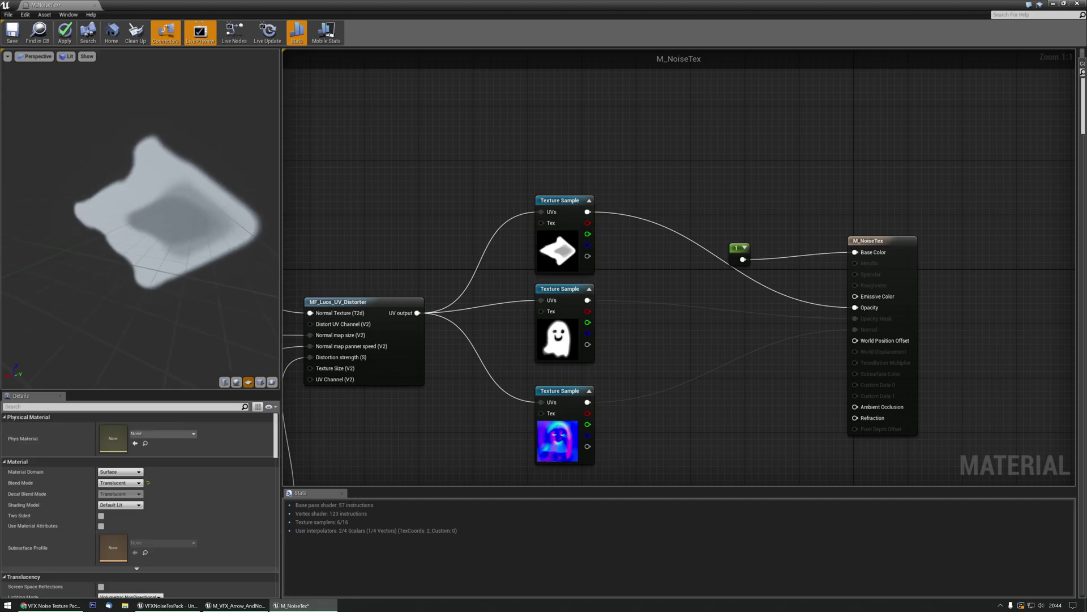
pyautogui.click(120, 505)
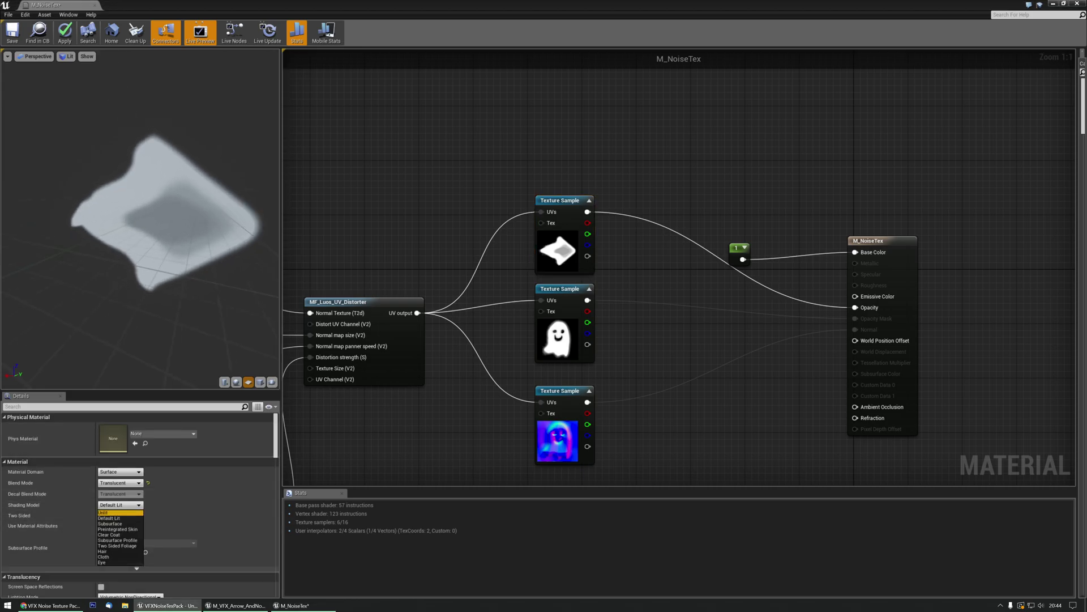
pyautogui.click(116, 512)
pyautogui.moveTo(743, 260); pyautogui.dragTo(771, 191)
# - Replace the constant with a Lerp node that takes the arrow sample as Alpha and outputs to Emissive Color
pyautogui.moveTo(725, 226); pyautogui.dragTo(699, 268, button='right')
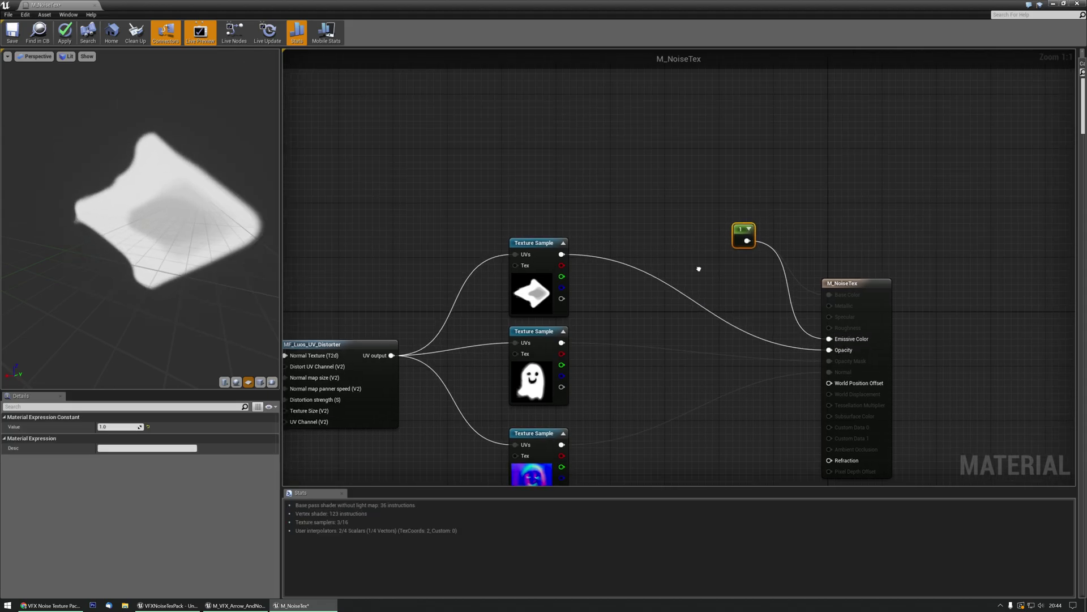
pyautogui.click(647, 226)
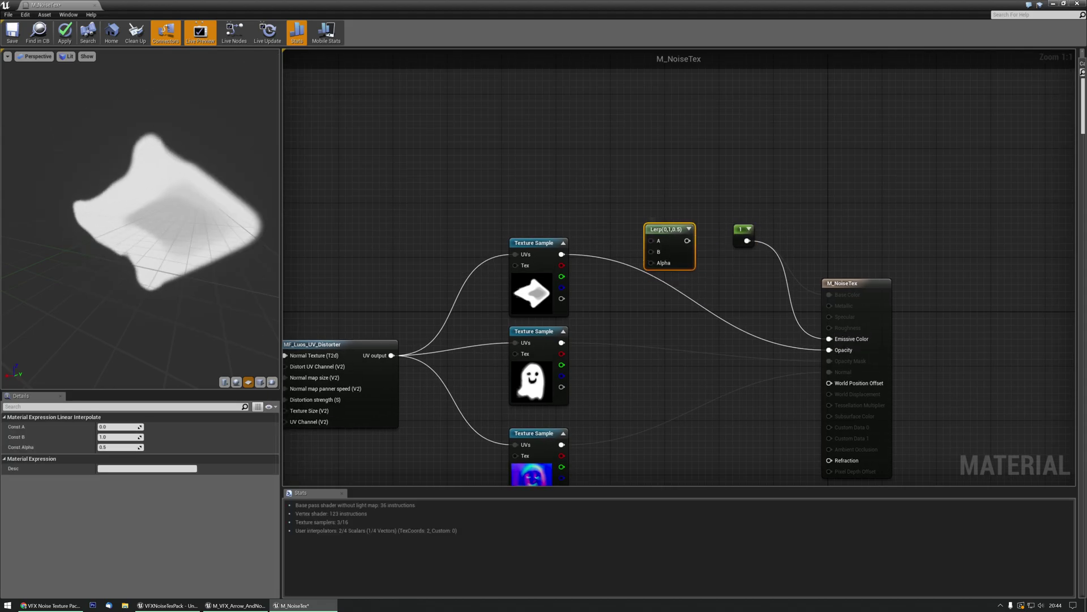
pyautogui.press('Delete')
pyautogui.moveTo(561, 254); pyautogui.dragTo(829, 339)
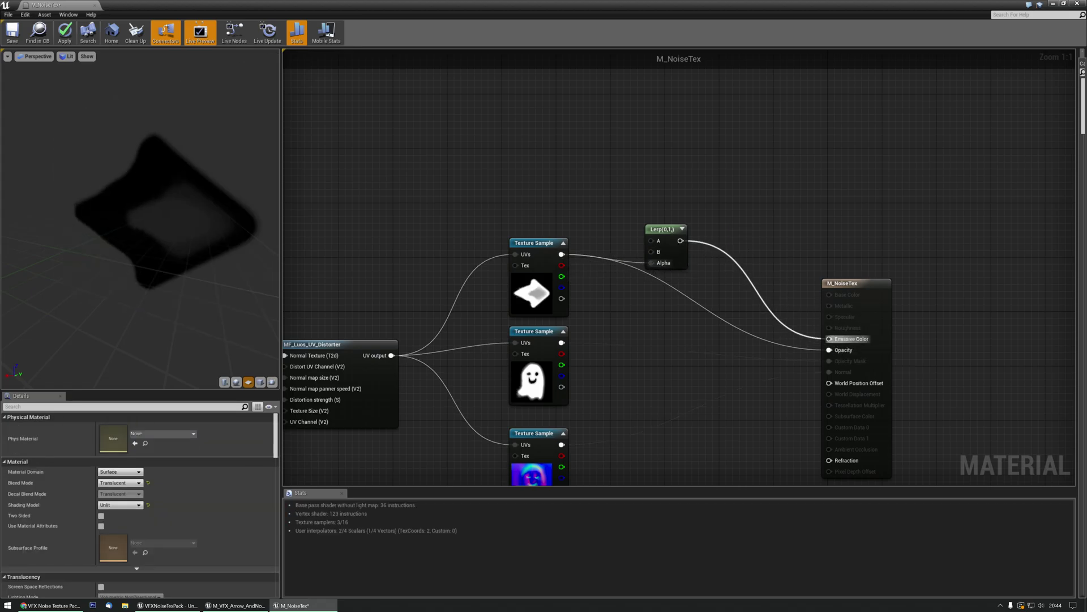
pyautogui.moveTo(666, 231); pyautogui.dragTo(686, 218)
# - Add two Constant3Vector nodes above the arrow sample and set the upper one to orange (1, 0.395, 0)
pyautogui.moveTo(683, 189); pyautogui.dragTo(685, 266, button='right')
pyautogui.click(685, 266)
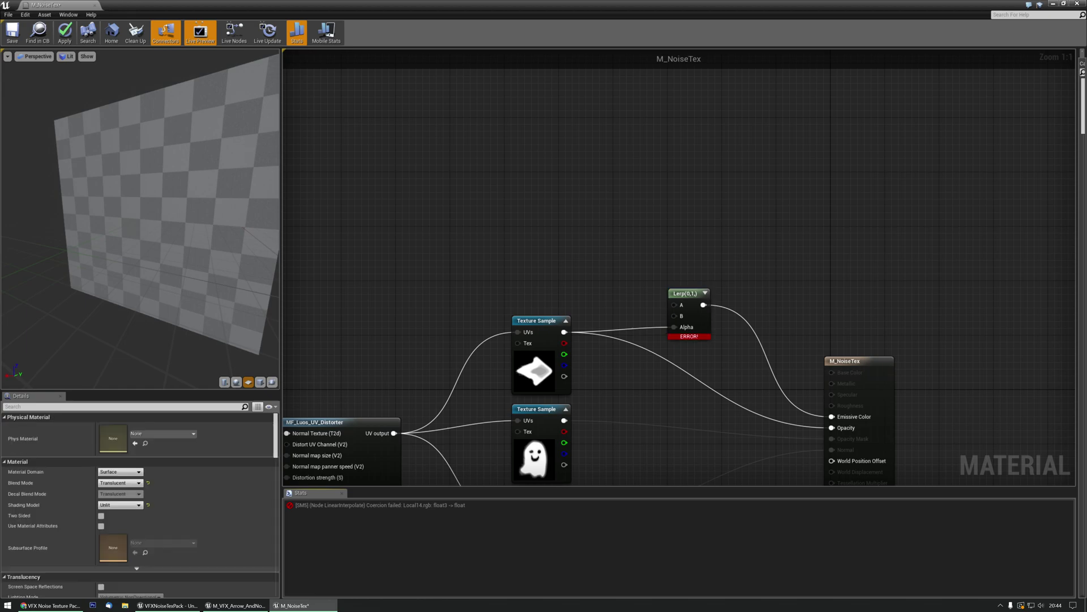
pyautogui.press('3')
pyautogui.click(542, 154)
pyautogui.press('3')
pyautogui.click(548, 222)
pyautogui.click(558, 163)
pyautogui.click(148, 427)
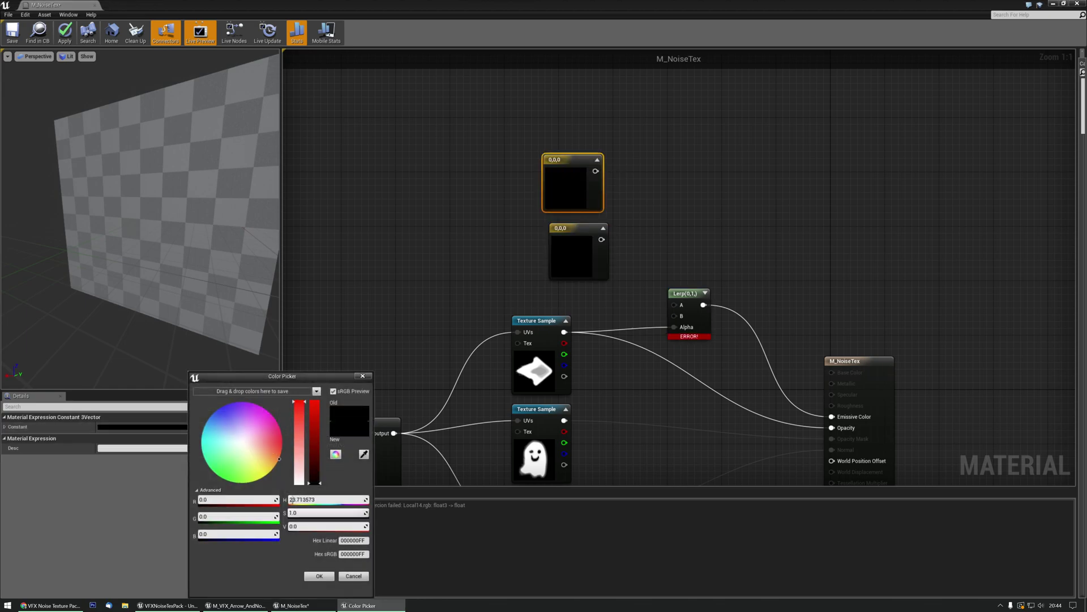
pyautogui.moveTo(315, 413); pyautogui.dragTo(314, 401)
pyautogui.click(319, 575)
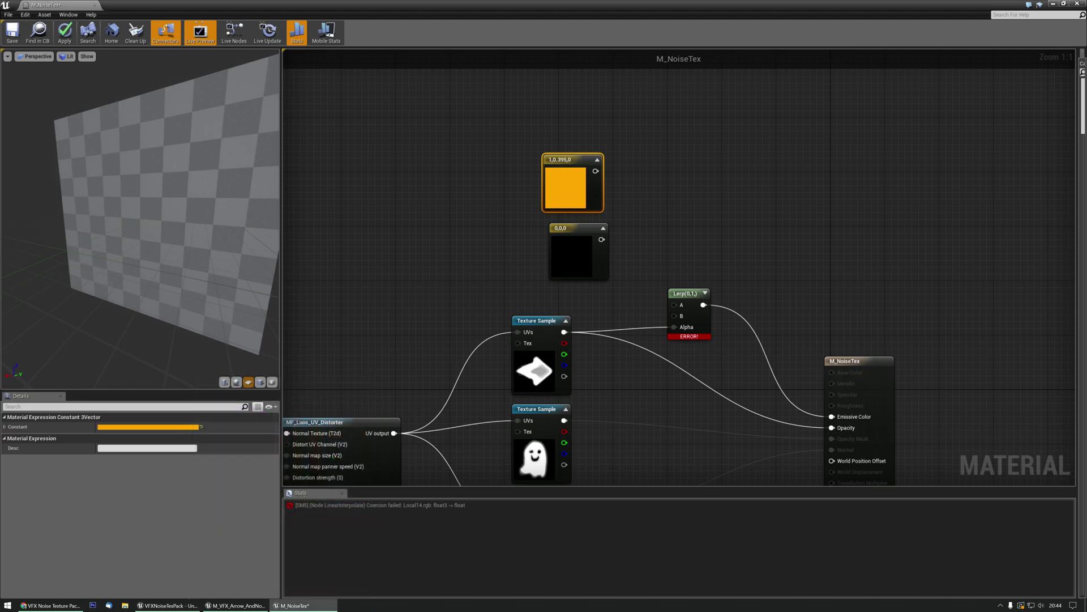
# - Set the lower Constant3Vector's color to red (1, 0.0422, 0)
pyautogui.click(575, 252)
pyautogui.click(148, 426)
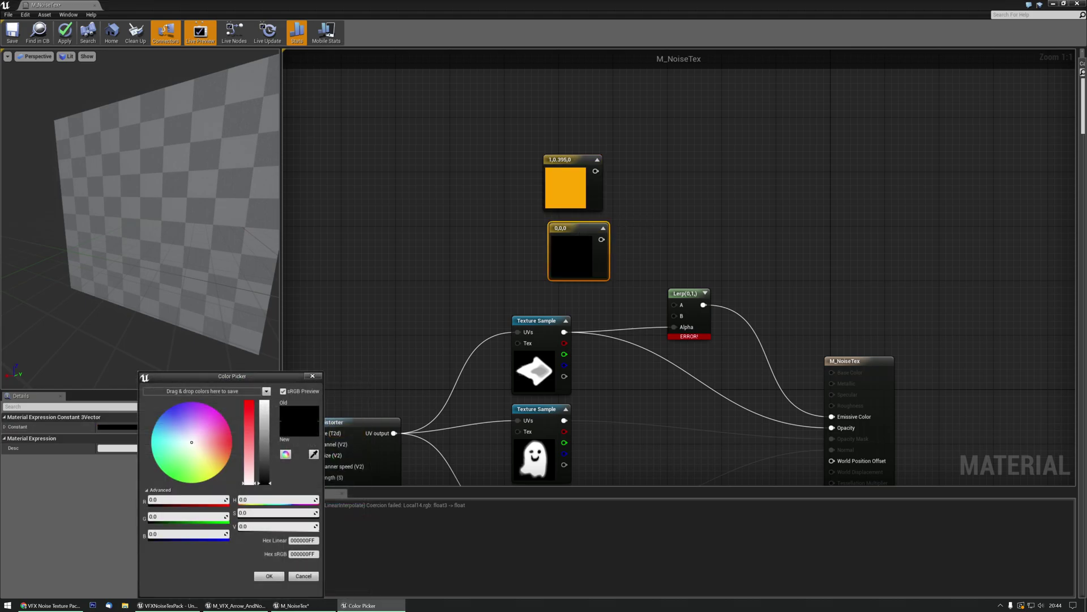
pyautogui.moveTo(265, 425); pyautogui.dragTo(264, 399)
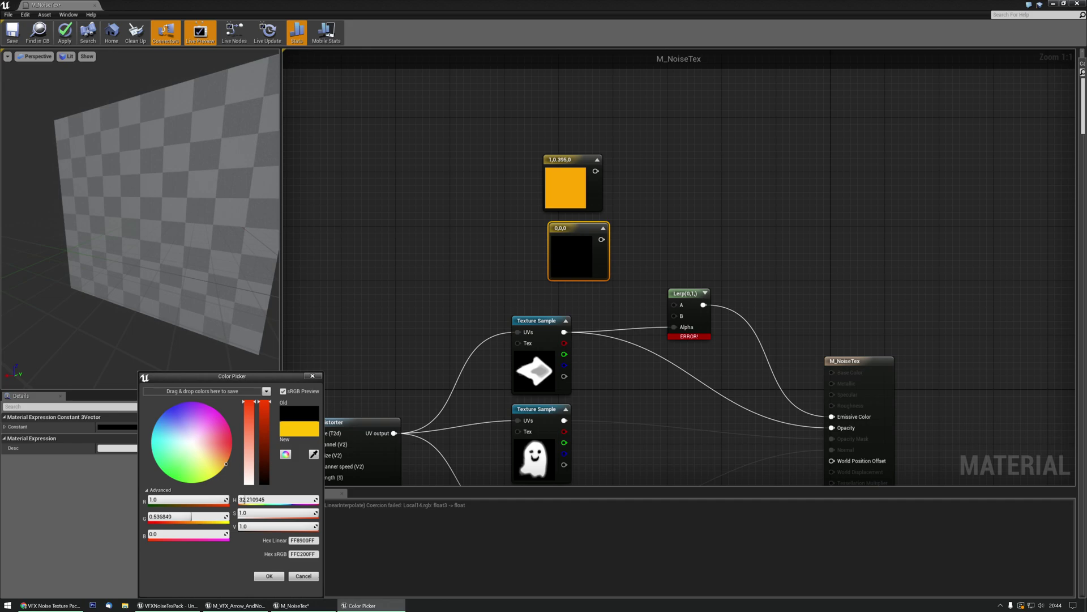
pyautogui.moveTo(225, 464); pyautogui.dragTo(223, 445)
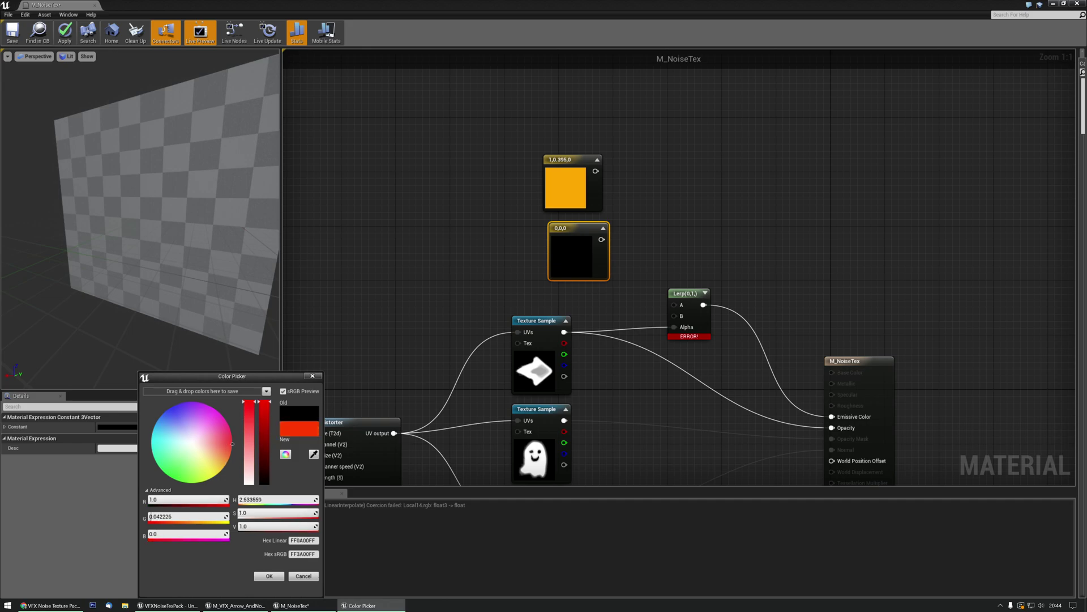
pyautogui.click(269, 576)
# - Connect both colors to the Lerp node, ending with red in A and orange in B
pyautogui.moveTo(668, 311); pyautogui.dragTo(674, 315)
pyautogui.moveTo(595, 171); pyautogui.dragTo(674, 305)
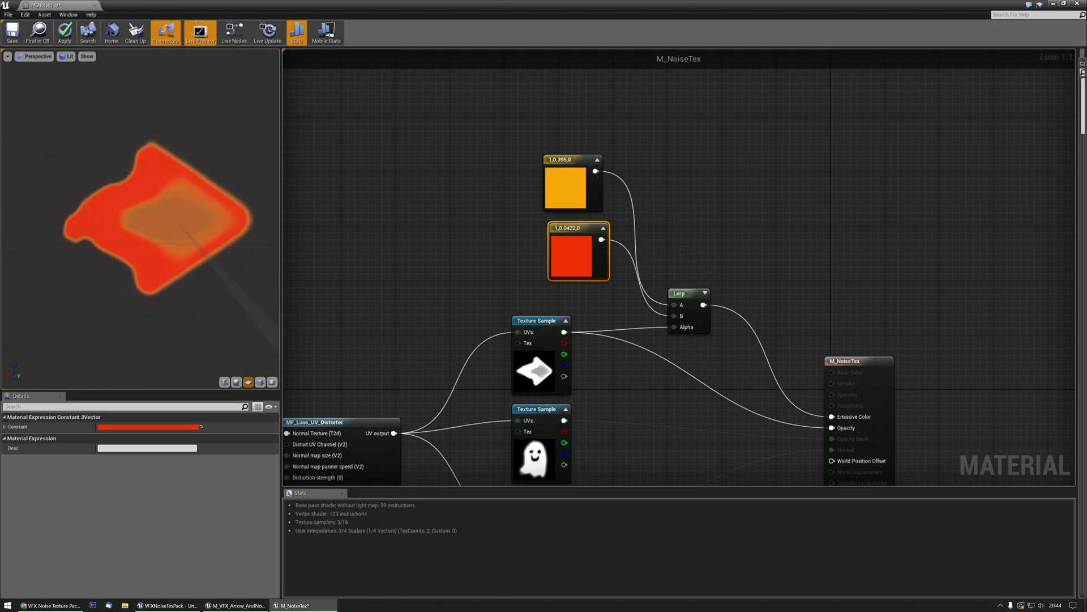
pyautogui.moveTo(595, 171); pyautogui.dragTo(677, 316)
pyautogui.moveTo(602, 240); pyautogui.dragTo(675, 304)
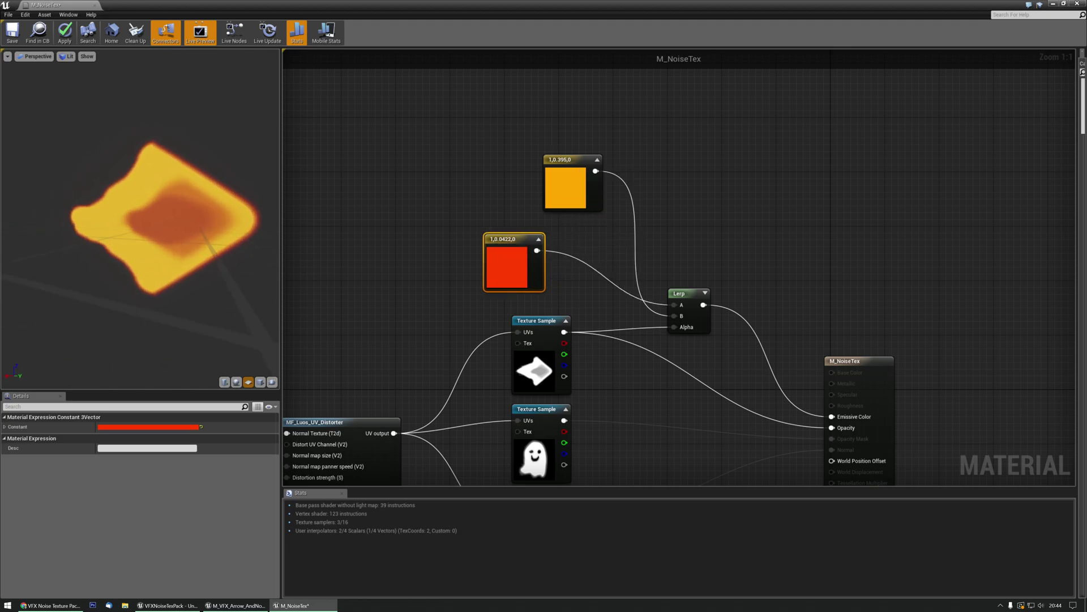
# - Rearrange the nodes so red sits above orange with the Lerp beside them
pyautogui.moveTo(557, 226); pyautogui.dragTo(513, 123)
pyautogui.moveTo(578, 160); pyautogui.dragTo(512, 205)
pyautogui.moveTo(685, 293); pyautogui.dragTo(604, 123)
# - Insert a Multiply node between the Lerp's output and the material's Emissive Color
pyautogui.moveTo(668, 170); pyautogui.dragTo(544, 227, button='right')
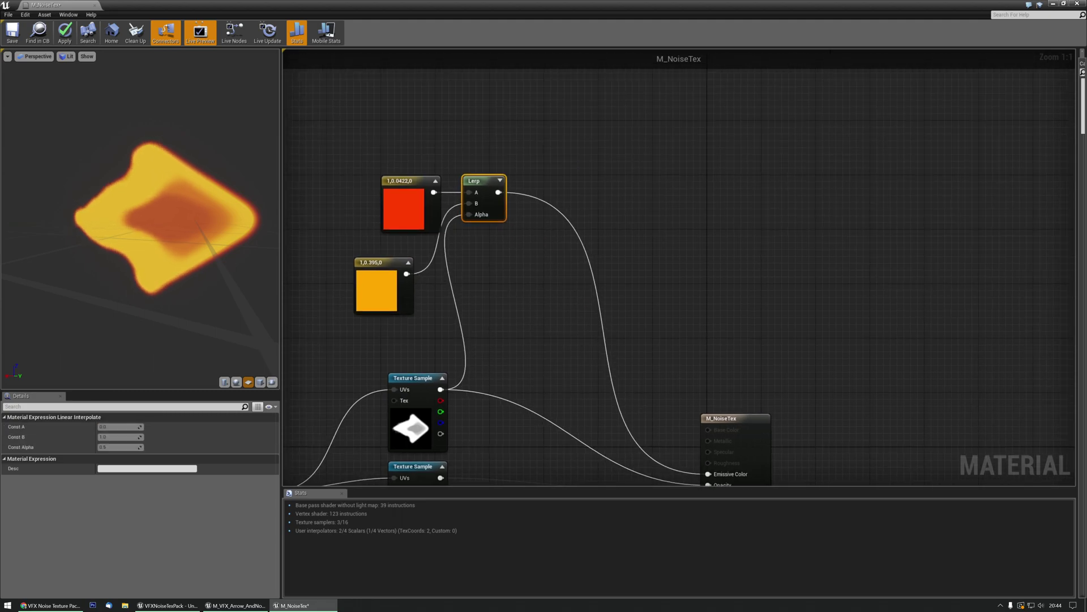
pyautogui.press('m')
pyautogui.click(519, 252)
pyautogui.moveTo(498, 192); pyautogui.dragTo(708, 404)
pyautogui.moveTo(540, 187); pyautogui.dragTo(557, 158)
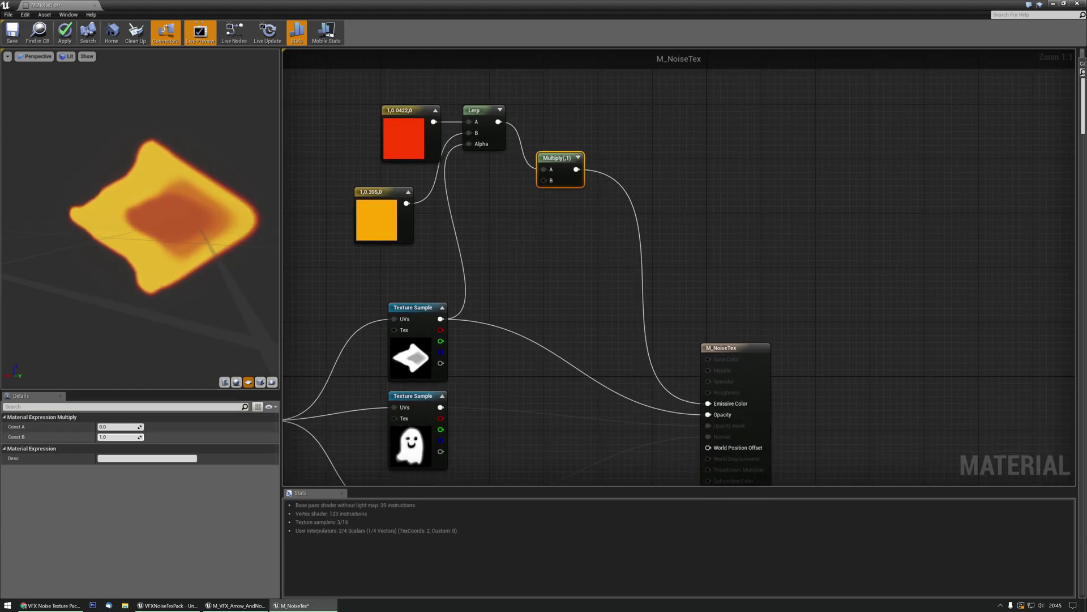
# - Try 1000 and 10 as the Multiply node's Const B, then set it to 20
pyautogui.write('000')
pyautogui.press('Return')
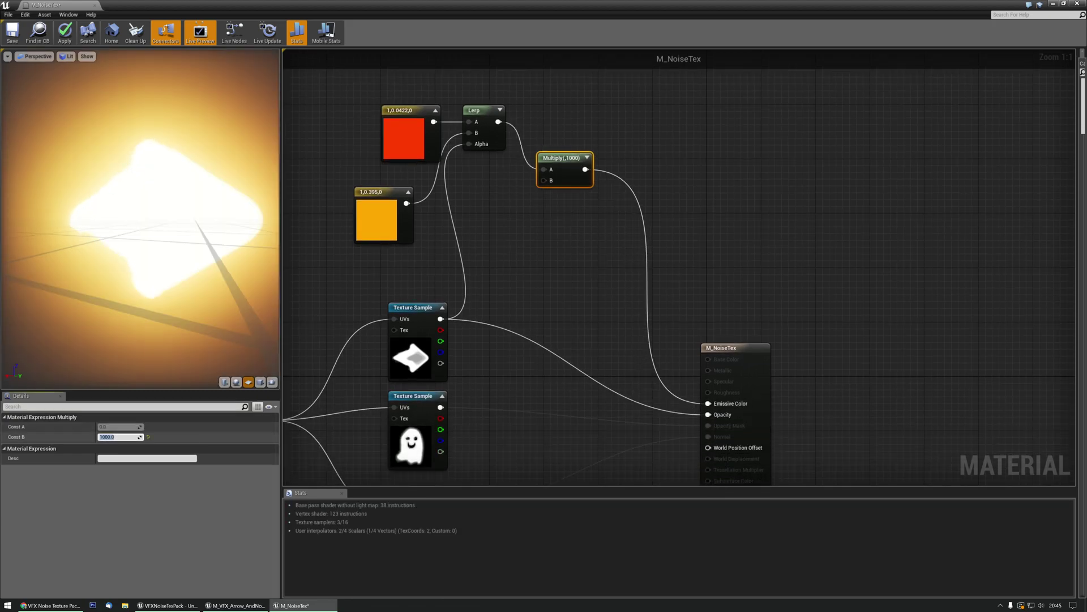
pyautogui.write('10')
pyautogui.press('Return')
pyautogui.write('20')
pyautogui.press('Return')
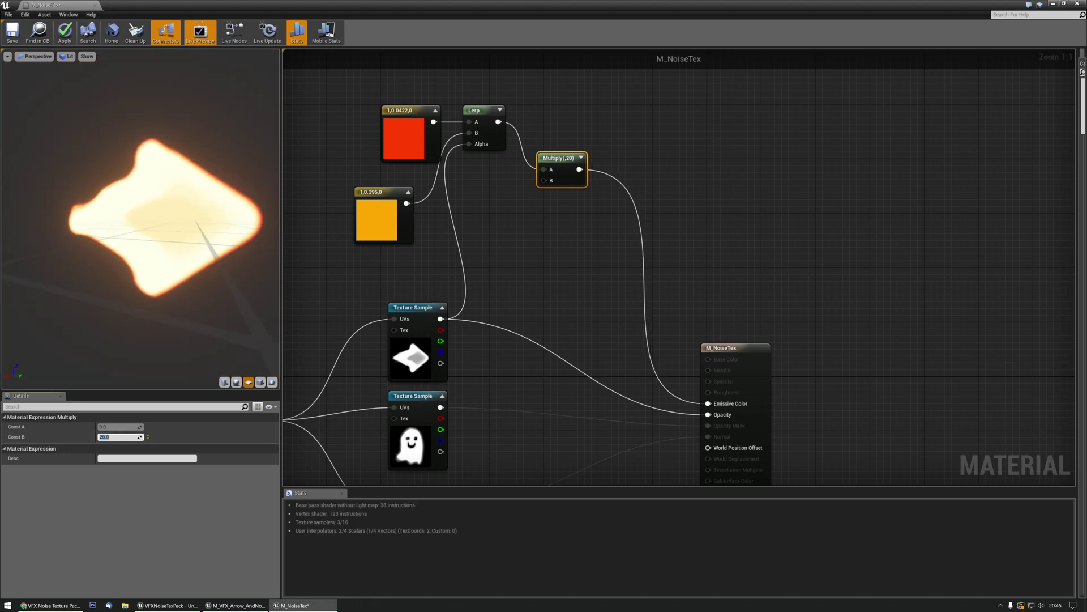
# - Add a DebugTimeSine node below the TexCoord and Add nodes of the distortion strength mask
pyautogui.scroll(-3, 1065, 112)
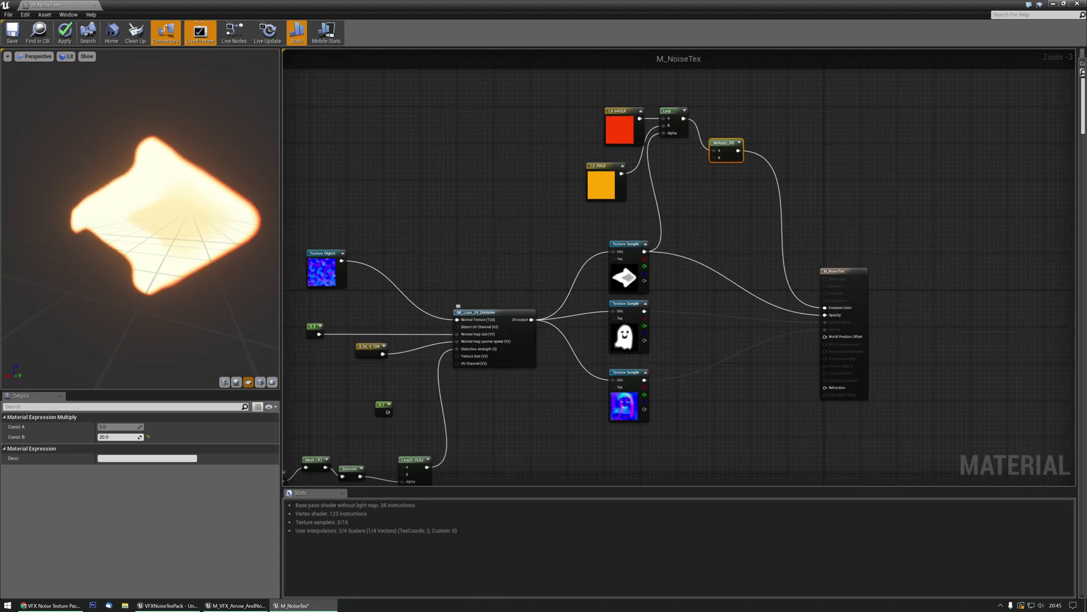
pyautogui.moveTo(397, 396); pyautogui.dragTo(611, 262, button='right')
pyautogui.scroll(3, 404, 422)
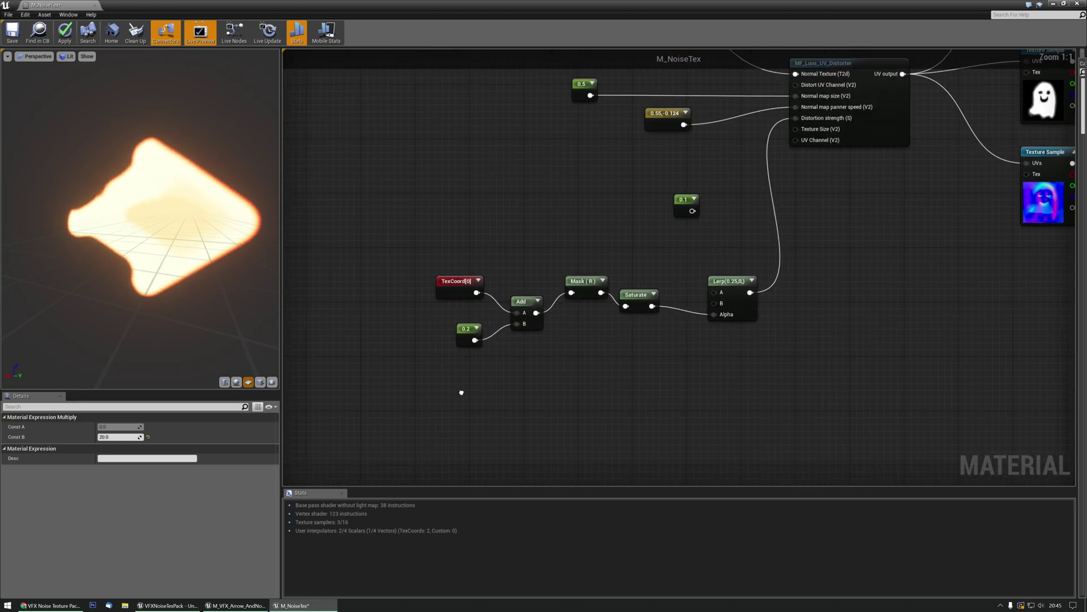
pyautogui.moveTo(403, 422); pyautogui.dragTo(419, 393, button='right')
pyautogui.rightClick(469, 363)
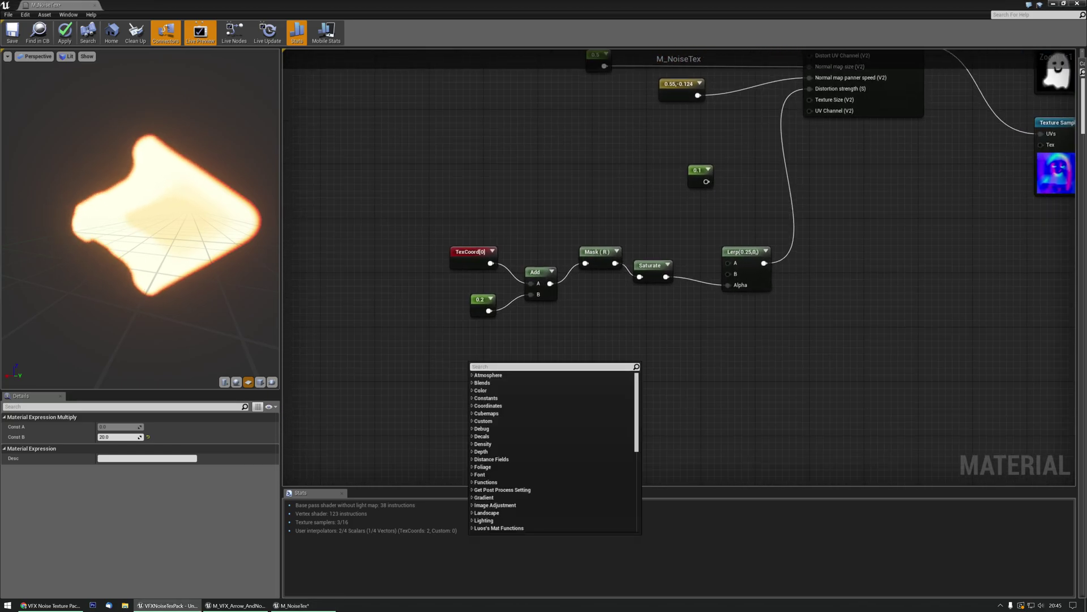
pyautogui.write('time')
pyautogui.press('Down')
pyautogui.press('Down')
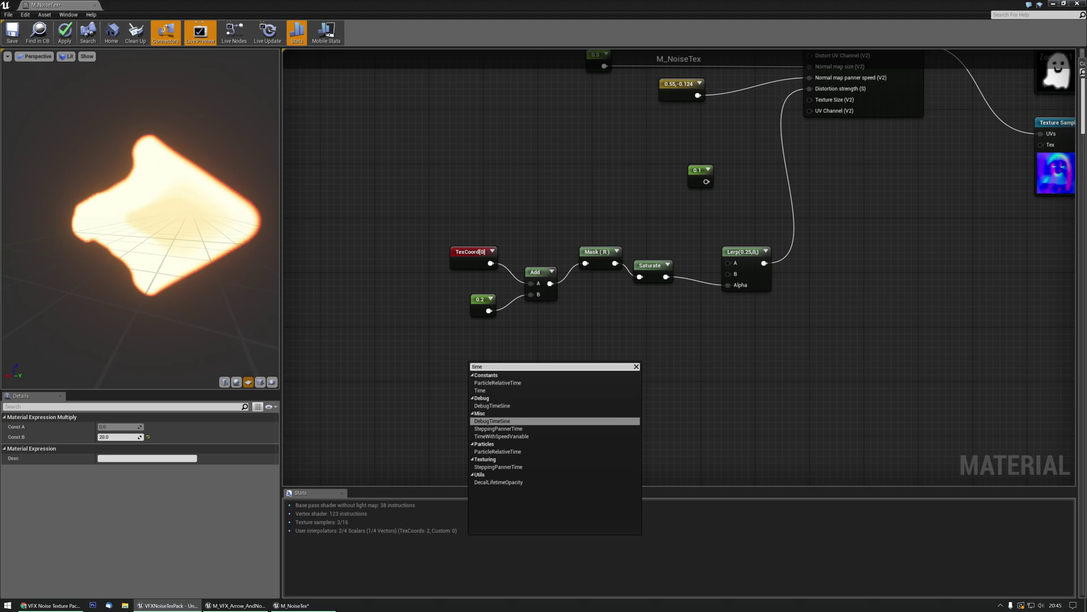
pyautogui.press('Return')
# - Try feeding DebugTimeSine's Result into the B input of the mask's Add node, and undo the link
pyautogui.moveTo(525, 377); pyautogui.dragTo(531, 295)
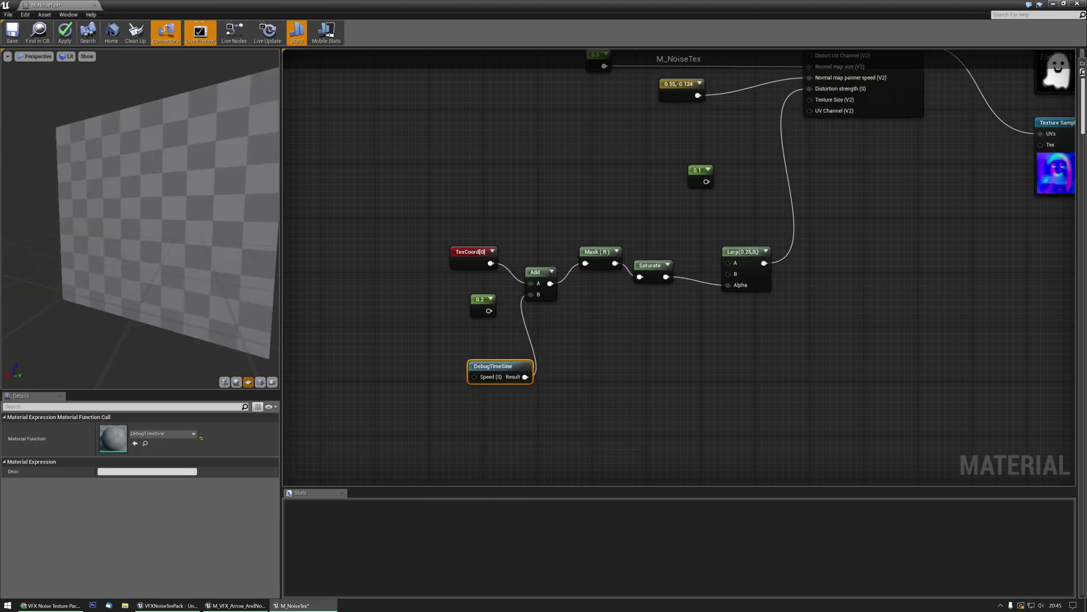
pyautogui.moveTo(683, 383); pyautogui.dragTo(579, 399, button='right')
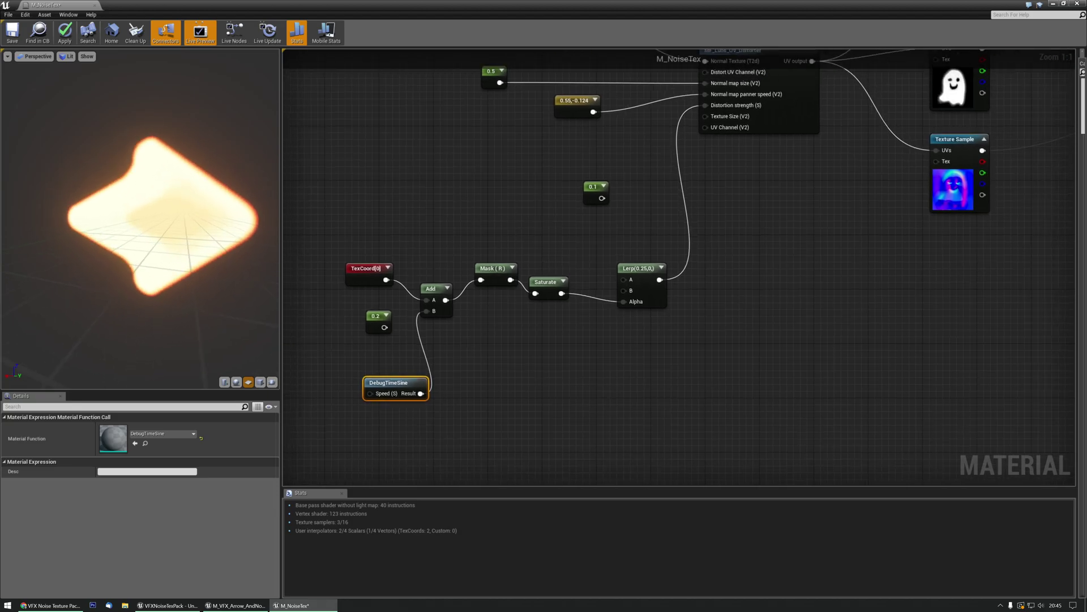
pyautogui.hotkey('ctrl', 'z')
pyautogui.hotkey('ctrl', 'z')
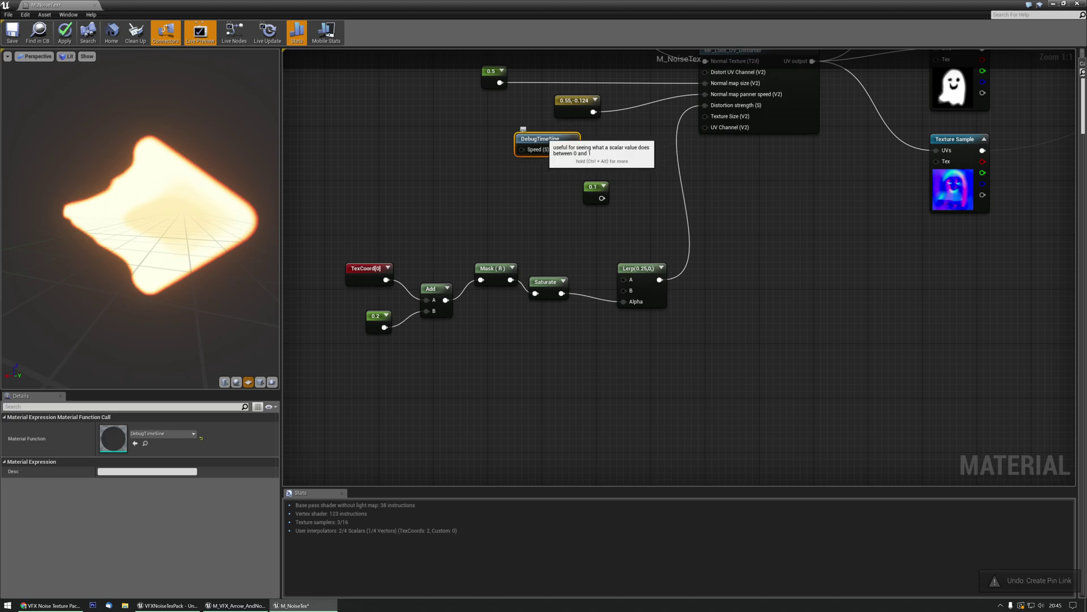
# - Delete the unconnected 0.1 constant and move DebugTimeSine into the free space between the panner speed constant and the mask nodes
pyautogui.moveTo(587, 186); pyautogui.dragTo(501, 275, button='right')
pyautogui.click(501, 275)
pyautogui.press('Delete')
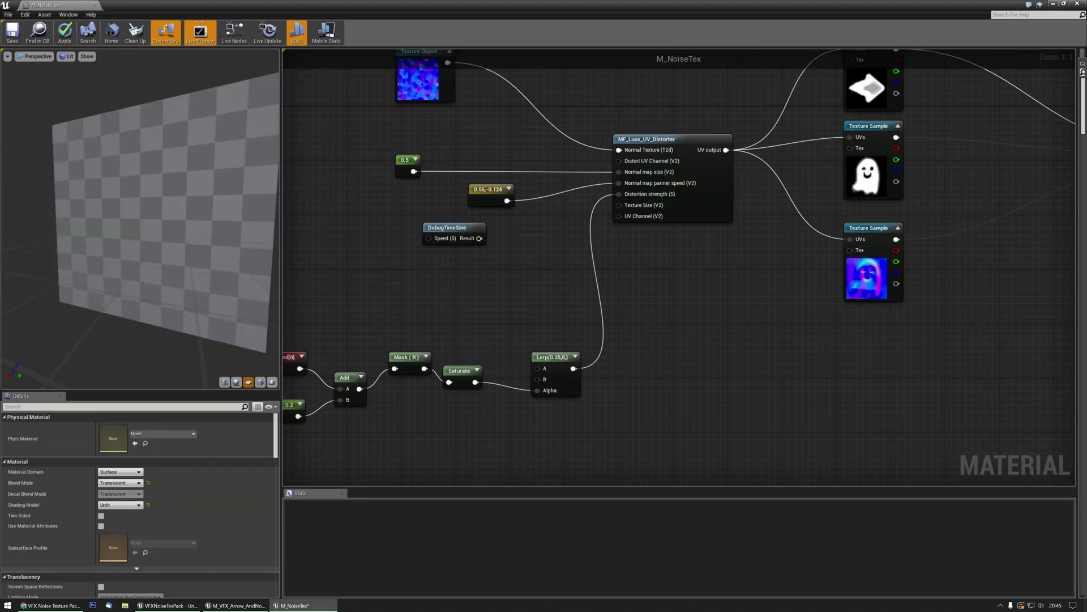
pyautogui.moveTo(447, 227); pyautogui.dragTo(434, 267)
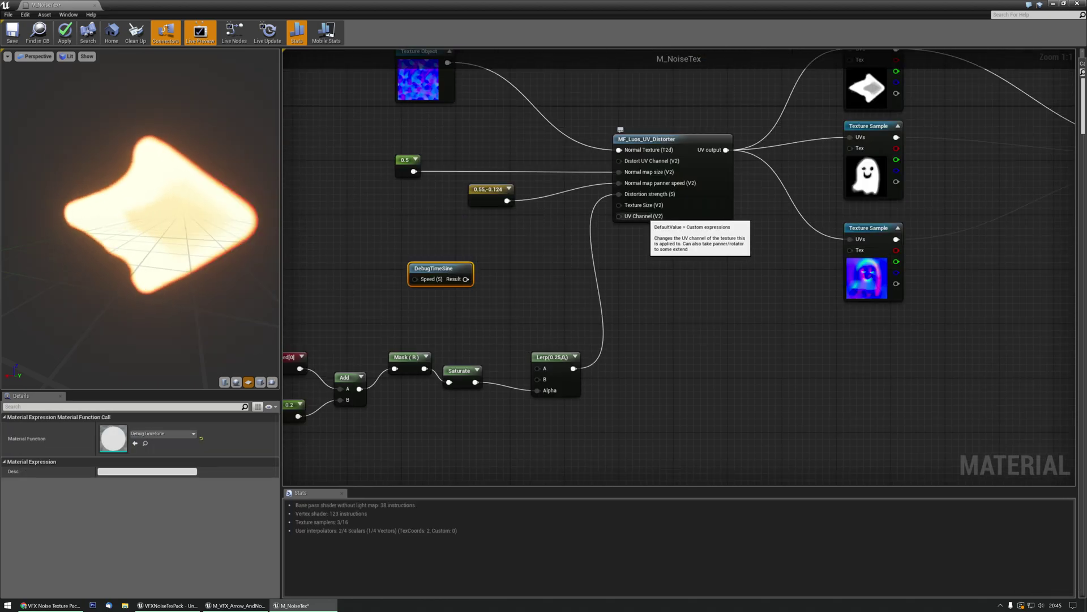
pyautogui.moveTo(645, 219); pyautogui.dragTo(624, 258, button='right')
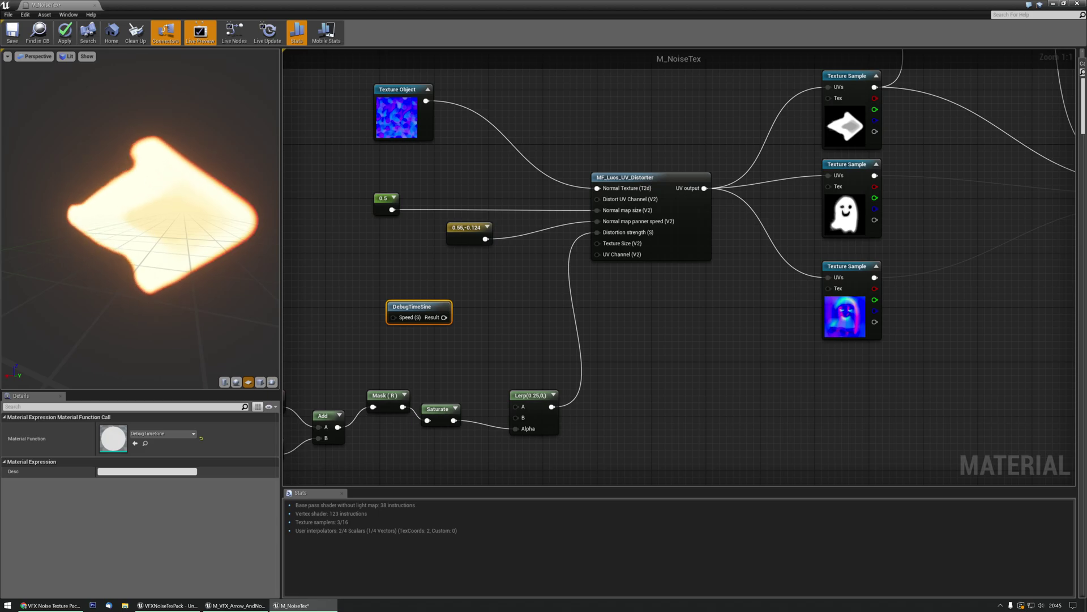
pyautogui.moveTo(392, 304); pyautogui.dragTo(391, 325)
# - Create a second TexCoord node above DebugTimeSine and connect it to input A of a new Add node
pyautogui.click(392, 316)
pyautogui.press('u')
pyautogui.click(356, 280)
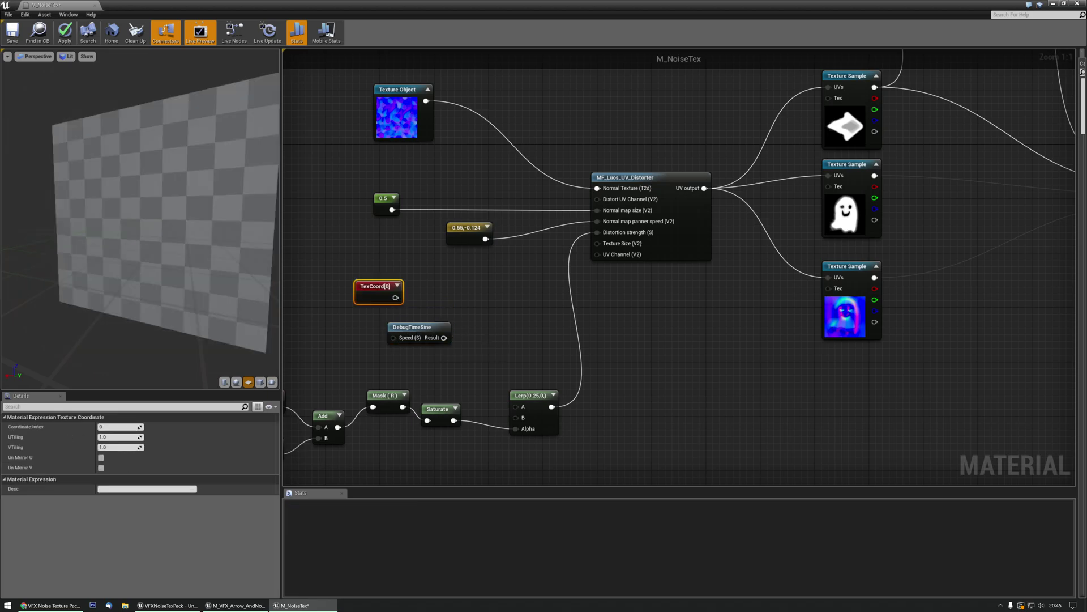
pyautogui.click(374, 275)
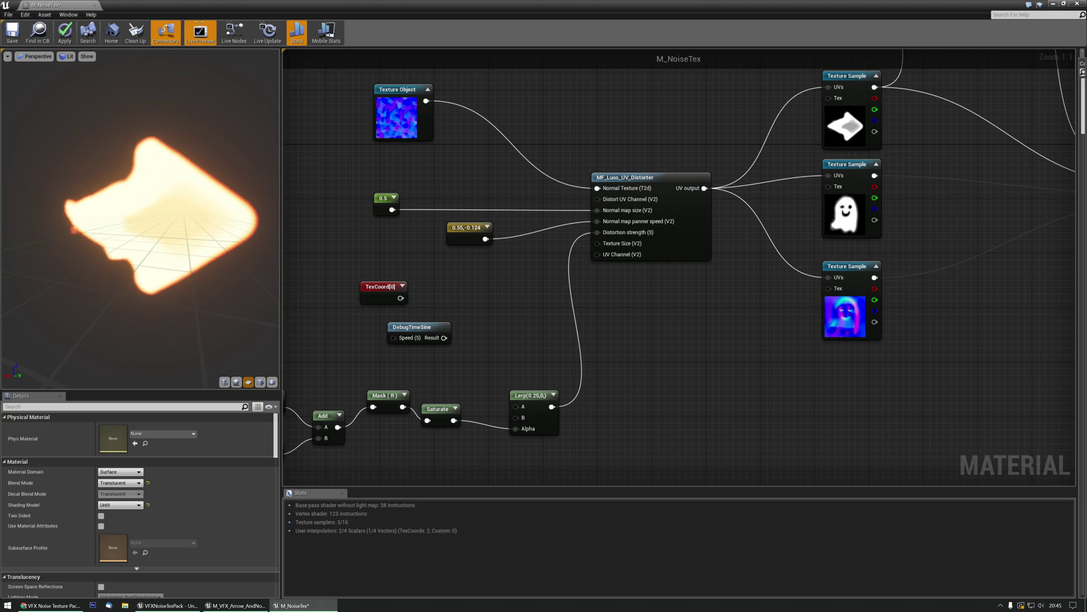
pyautogui.press('a')
pyautogui.click(432, 283)
pyautogui.moveTo(400, 298); pyautogui.dragTo(441, 300)
# - Move DebugTimeSine aside and place an Append node between it and the new Add node
pyautogui.moveTo(412, 326); pyautogui.dragTo(506, 284, button='right')
pyautogui.moveTo(505, 285); pyautogui.dragTo(412, 295)
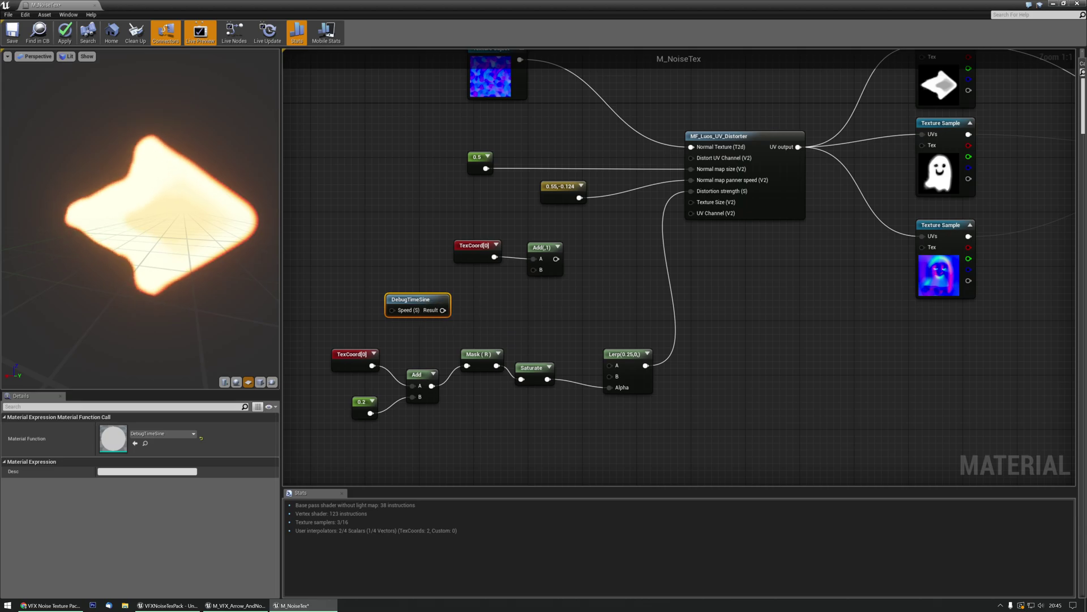
pyautogui.rightClick(471, 299)
pyautogui.write('append')
pyautogui.press('Return')
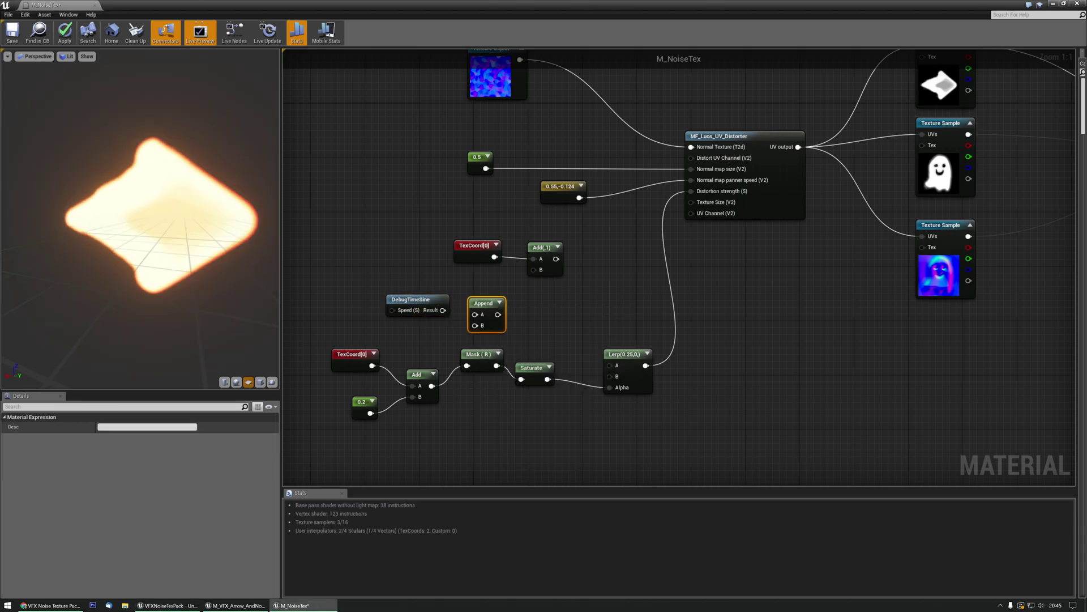
pyautogui.moveTo(482, 304); pyautogui.dragTo(494, 294)
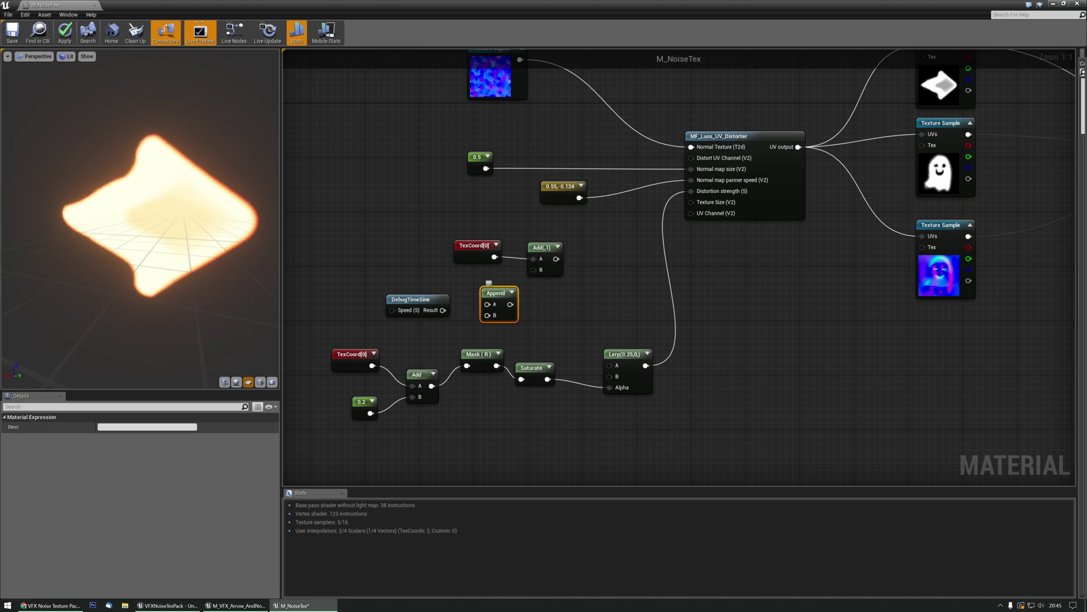
# - Append a constant of 0 to DebugTimeSine's Result, add it to the TexCoord, and feed the sum into the distorter's UV Channel
pyautogui.moveTo(408, 298); pyautogui.dragTo(408, 285)
pyautogui.press('1')
pyautogui.click(402, 312)
pyautogui.moveTo(416, 330); pyautogui.dragTo(419, 332)
pyautogui.moveTo(492, 317); pyautogui.dragTo(691, 213)
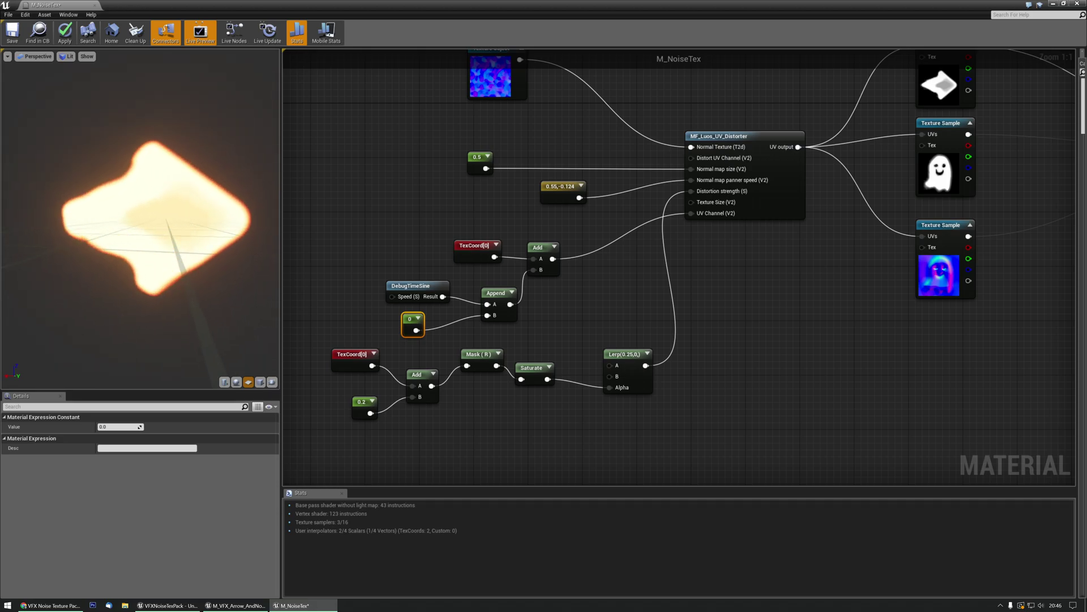
# - Set the Sampler Source of all three Texture Sample nodes to Shared: Clamp
pyautogui.moveTo(826, 279); pyautogui.dragTo(589, 378, button='right')
pyautogui.moveTo(704, 176); pyautogui.dragTo(703, 390)
pyautogui.moveTo(706, 334); pyautogui.dragTo(705, 334)
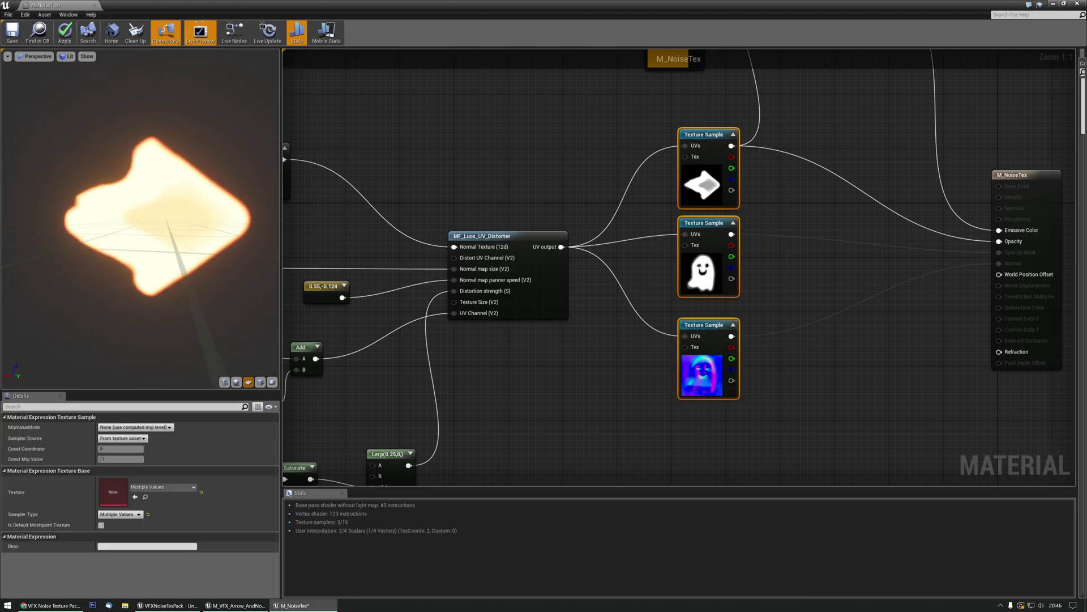
pyautogui.click(123, 438)
pyautogui.click(113, 457)
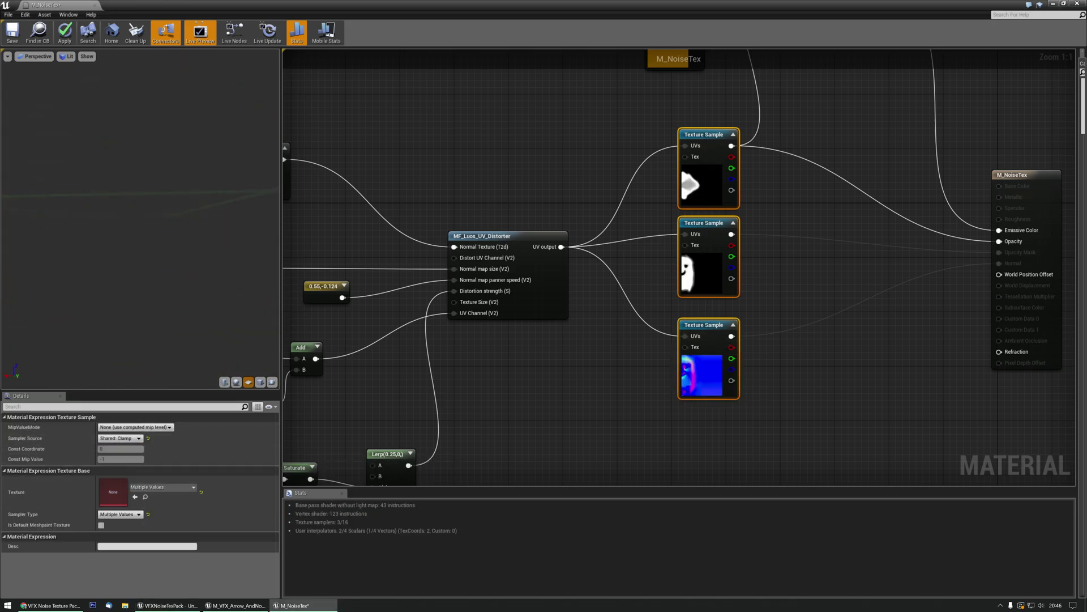
# - Insert a Lerp node between DebugTimeSine and the Append's A input, using the sine as Alpha and -1 as Const A
pyautogui.moveTo(343, 403); pyautogui.dragTo(547, 332, button='right')
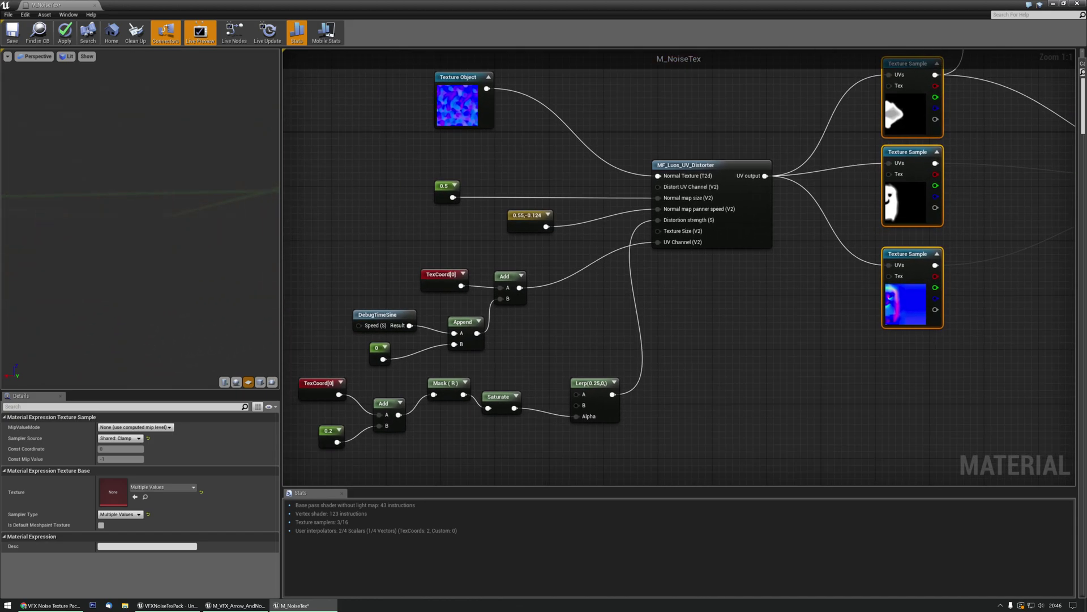
pyautogui.moveTo(367, 258); pyautogui.dragTo(506, 235, button='right')
pyautogui.moveTo(507, 295); pyautogui.dragTo(357, 295)
pyautogui.moveTo(466, 265); pyautogui.dragTo(465, 233, button='right')
pyautogui.click(466, 233)
pyautogui.press('l')
pyautogui.click(466, 233)
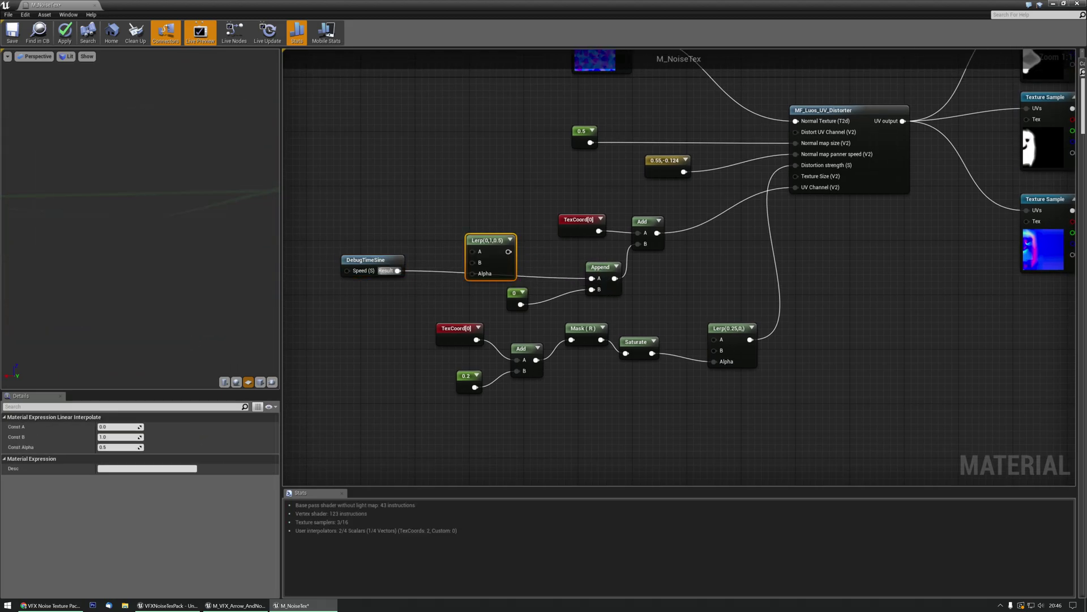
pyautogui.moveTo(398, 271); pyautogui.dragTo(593, 278)
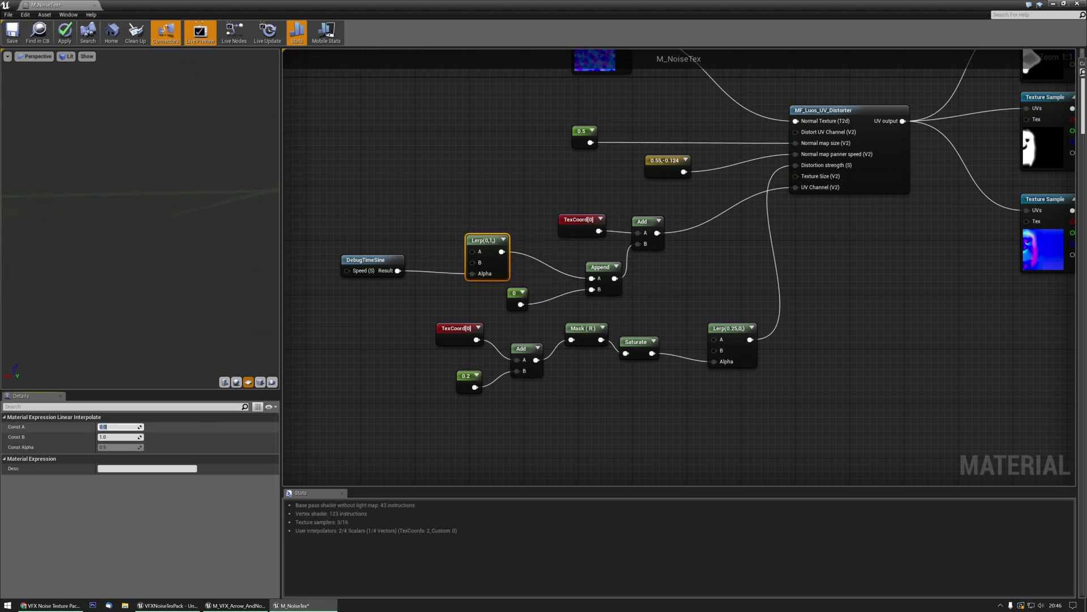
pyautogui.write('-1')
pyautogui.press('Return')
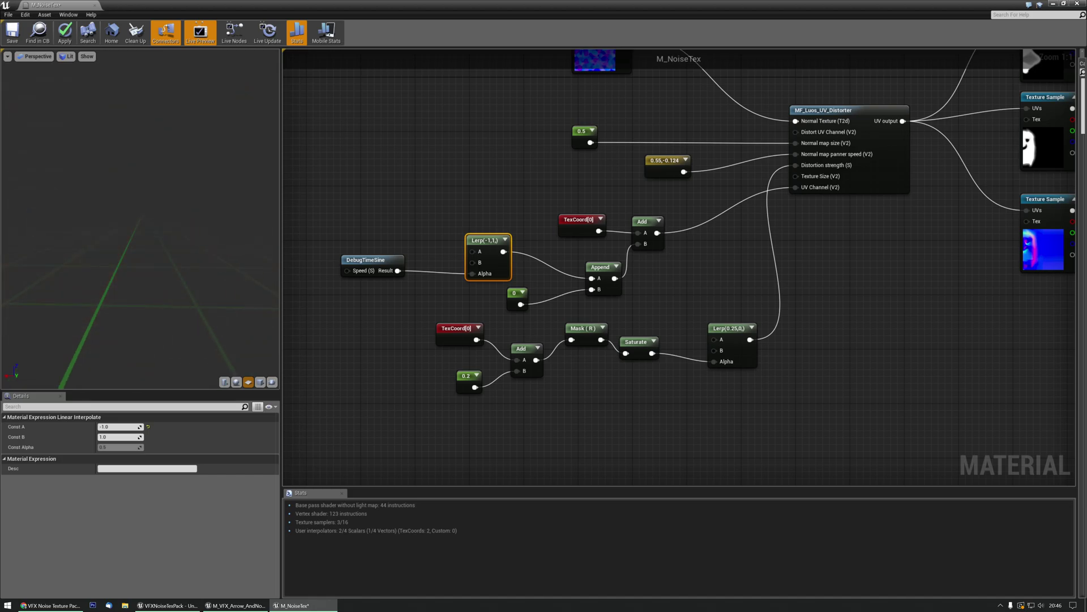
# - Disconnect the mask Lerp from Distortion strength and connect a copy of the 0.2 constant instead
pyautogui.moveTo(679, 267); pyautogui.dragTo(606, 289, button='right')
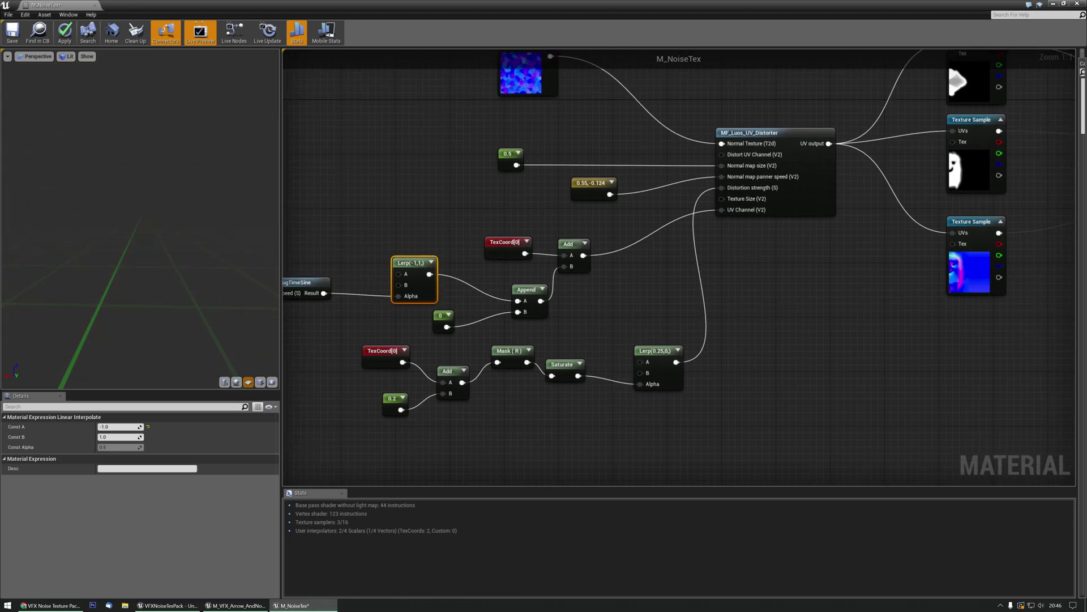
pyautogui.keyDown('alt'); pyautogui.click(722, 187); pyautogui.keyUp('alt')
pyautogui.click(396, 404)
pyautogui.hotkey('ctrl', 'c')
pyautogui.click(673, 277)
pyautogui.hotkey('ctrl', 'v')
pyautogui.moveTo(694, 294); pyautogui.dragTo(699, 237)
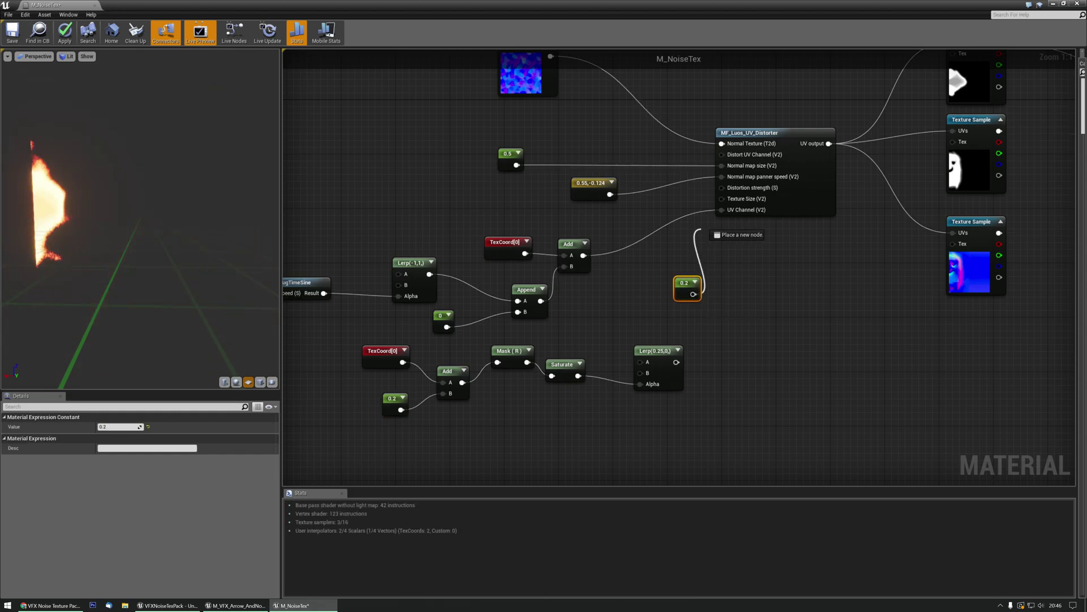
pyautogui.moveTo(734, 200); pyautogui.dragTo(730, 188)
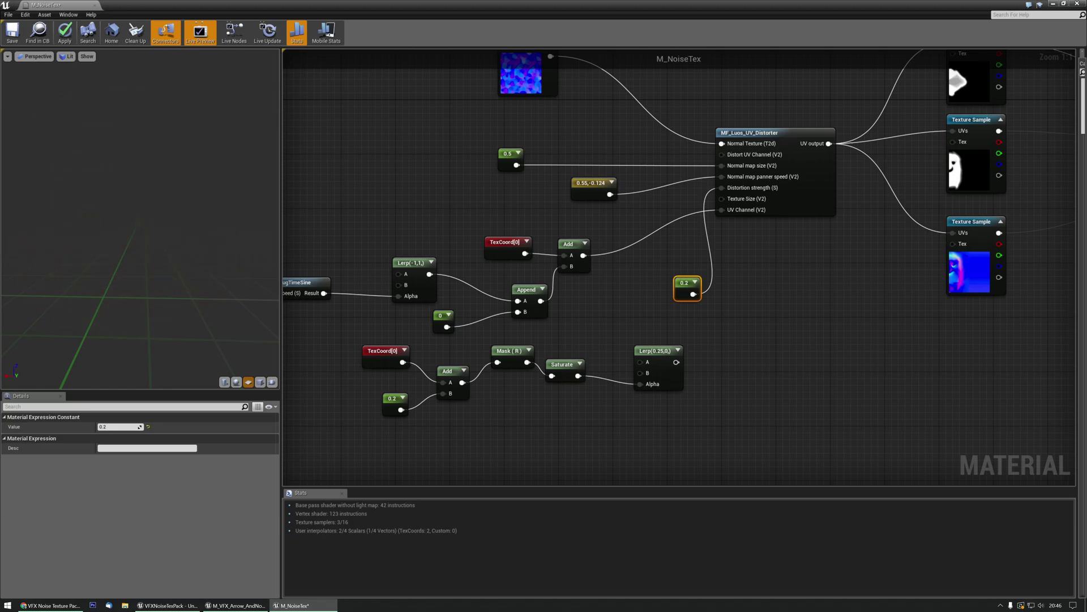
# - Rearrange the graph so the distorter's constants sit beside its inputs and the UV Channel and mask nodes sit lower down
pyautogui.moveTo(746, 196); pyautogui.dragTo(750, 248, button='right')
pyautogui.moveTo(591, 238); pyautogui.dragTo(434, 215)
pyautogui.moveTo(366, 273); pyautogui.dragTo(554, 198, button='right')
pyautogui.scroll(-2, 554, 198)
pyautogui.moveTo(423, 219); pyautogui.dragTo(804, 376)
pyautogui.moveTo(795, 243); pyautogui.dragTo(725, 162)
pyautogui.click(702, 337)
pyautogui.click(702, 206)
pyautogui.scroll(2, 702, 207)
pyautogui.moveTo(702, 207); pyautogui.dragTo(448, 247, button='right')
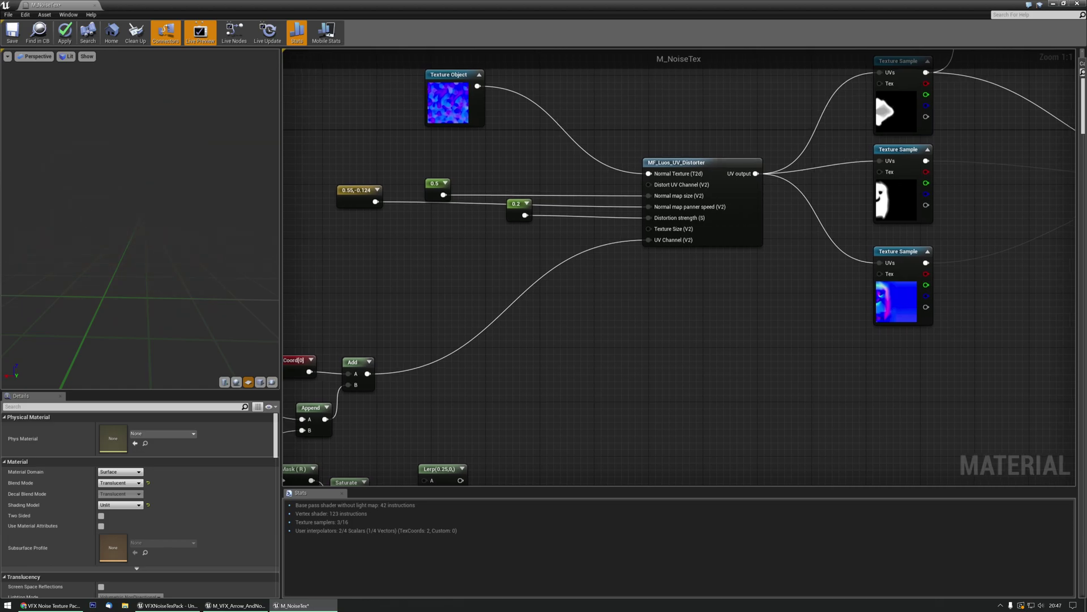
# - Try a new constant at 0.1 and 0.5 as the distorter's Texture Size, and delete it
pyautogui.click(441, 260)
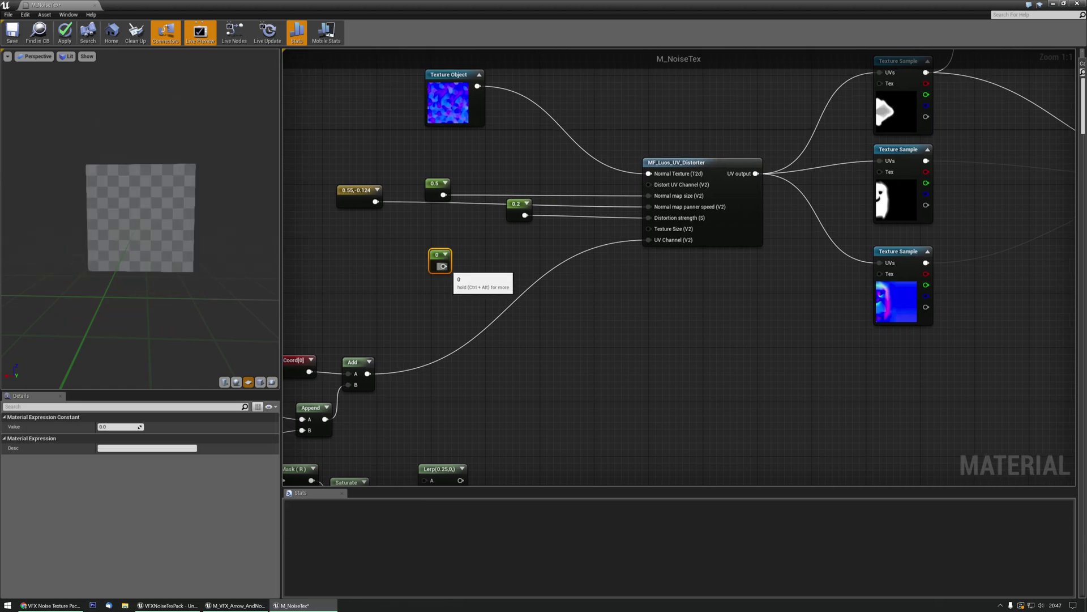
pyautogui.moveTo(649, 230); pyautogui.dragTo(649, 229)
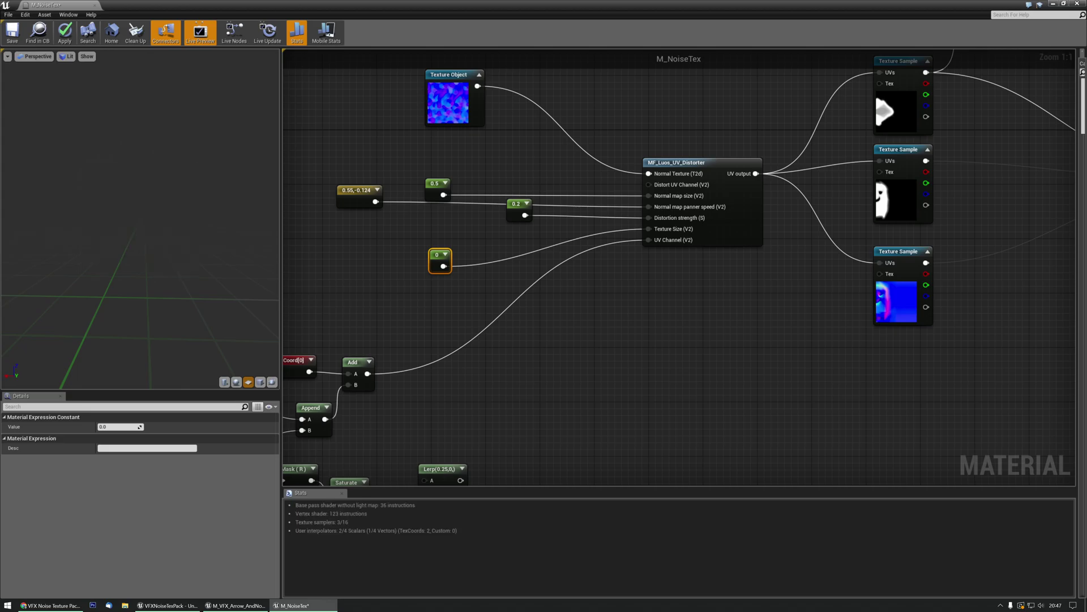
pyautogui.moveTo(438, 257); pyautogui.dragTo(441, 248)
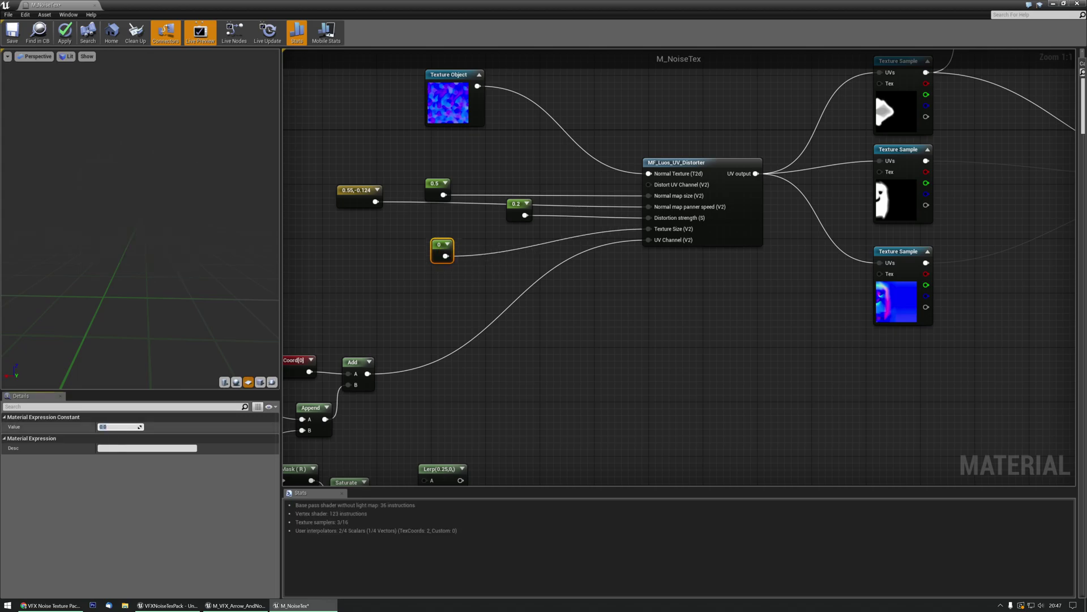
pyautogui.write('0.1')
pyautogui.press('Return')
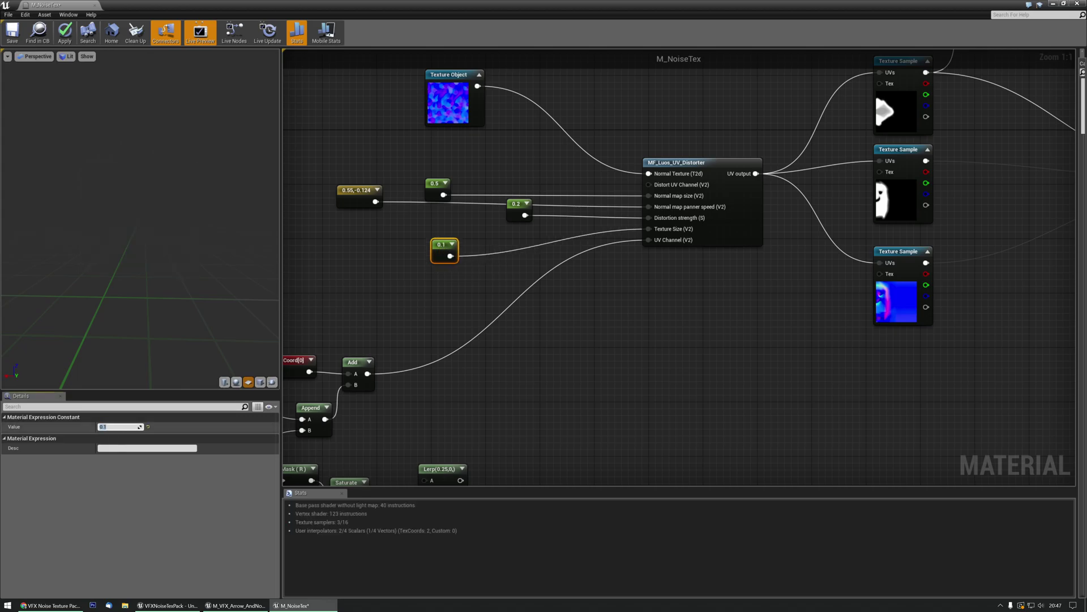
pyautogui.write('0.5')
pyautogui.press('Return')
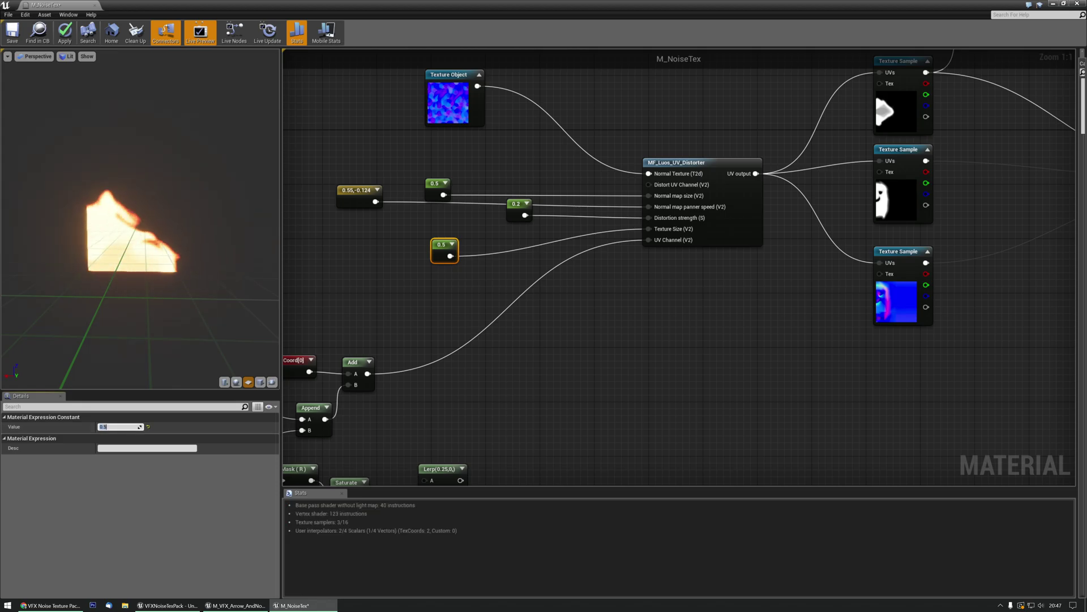
pyautogui.press('Delete')
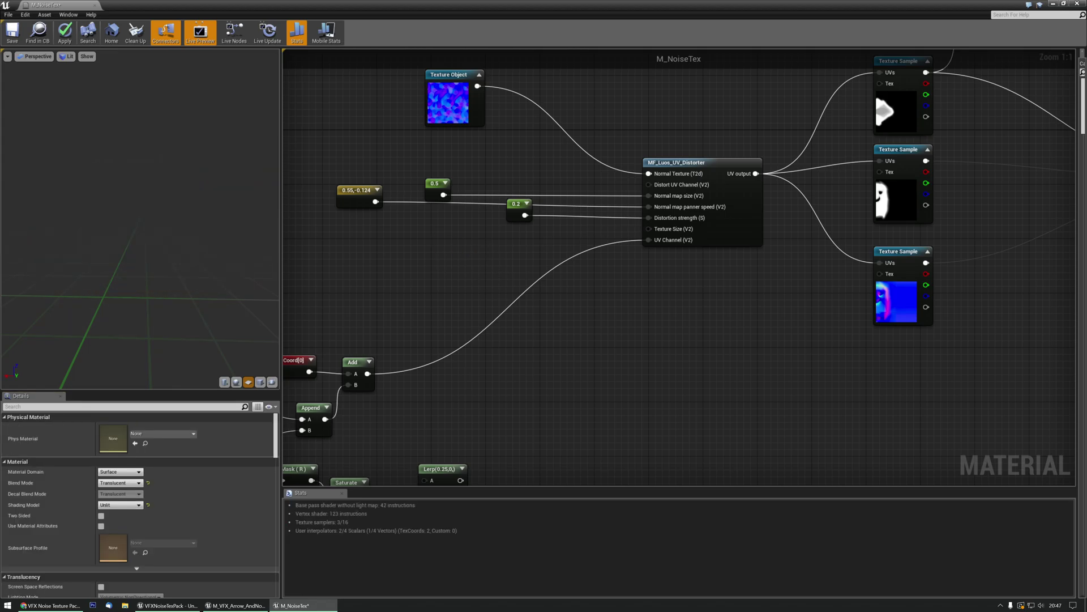
# - Add a ScaleUVsByCenter node and connect its UVs output to the distorter's Texture Size
pyautogui.rightClick(418, 246)
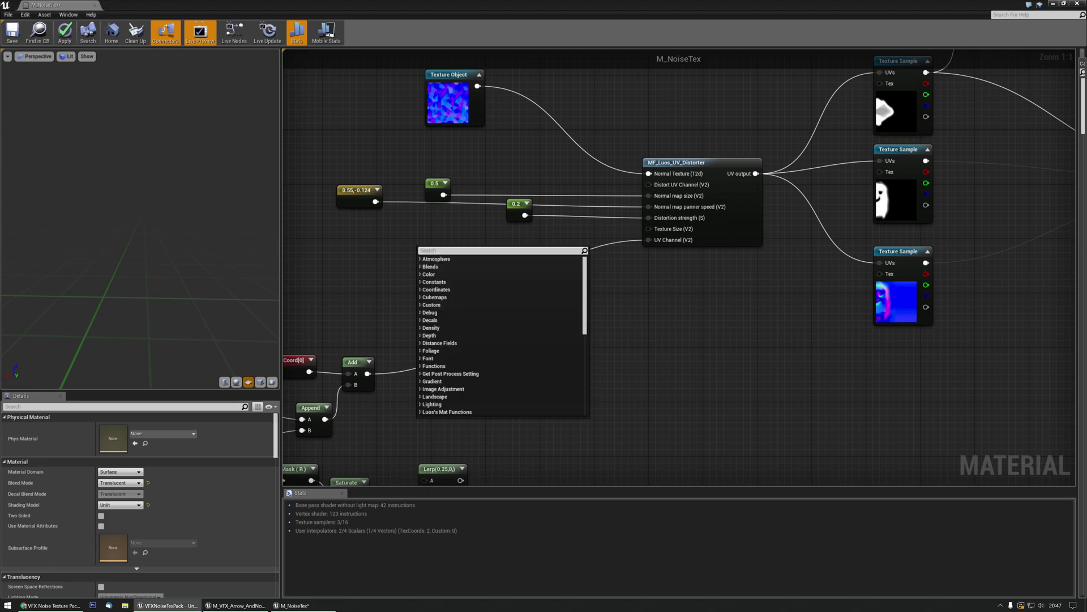
pyautogui.write('center')
pyautogui.click(443, 274)
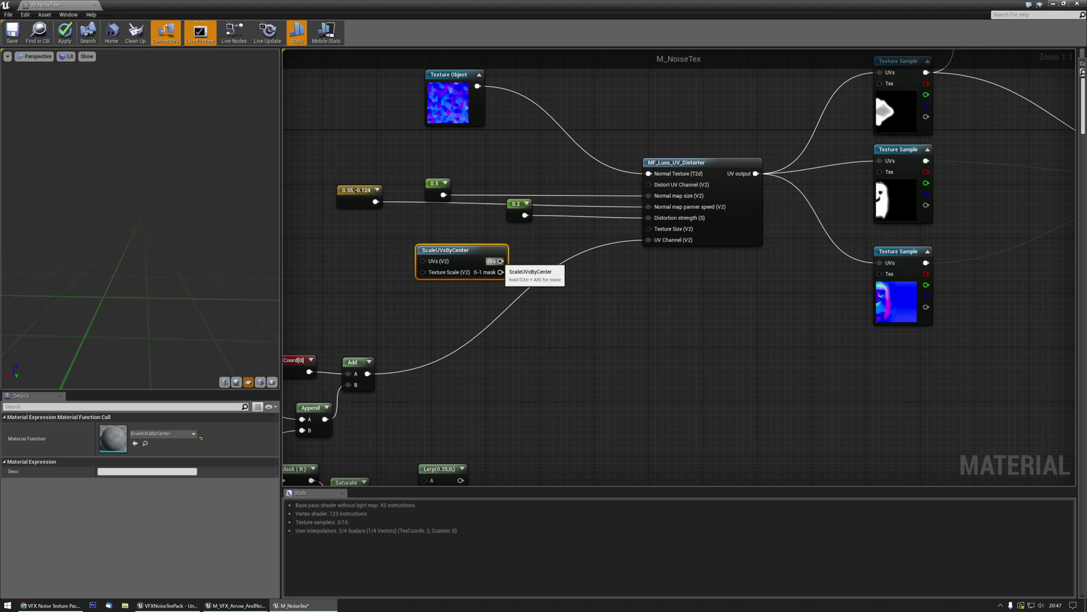
pyautogui.moveTo(500, 261); pyautogui.dragTo(511, 262)
pyautogui.moveTo(642, 231); pyautogui.dragTo(648, 229)
# - Create a constant of 0 and connect it to ScaleUVsByCenter's Texture Scale input
pyautogui.moveTo(342, 242); pyautogui.dragTo(421, 230, button='right')
pyautogui.click(421, 231)
pyautogui.press('1')
pyautogui.click(441, 259)
pyautogui.moveTo(456, 276); pyautogui.dragTo(509, 262)
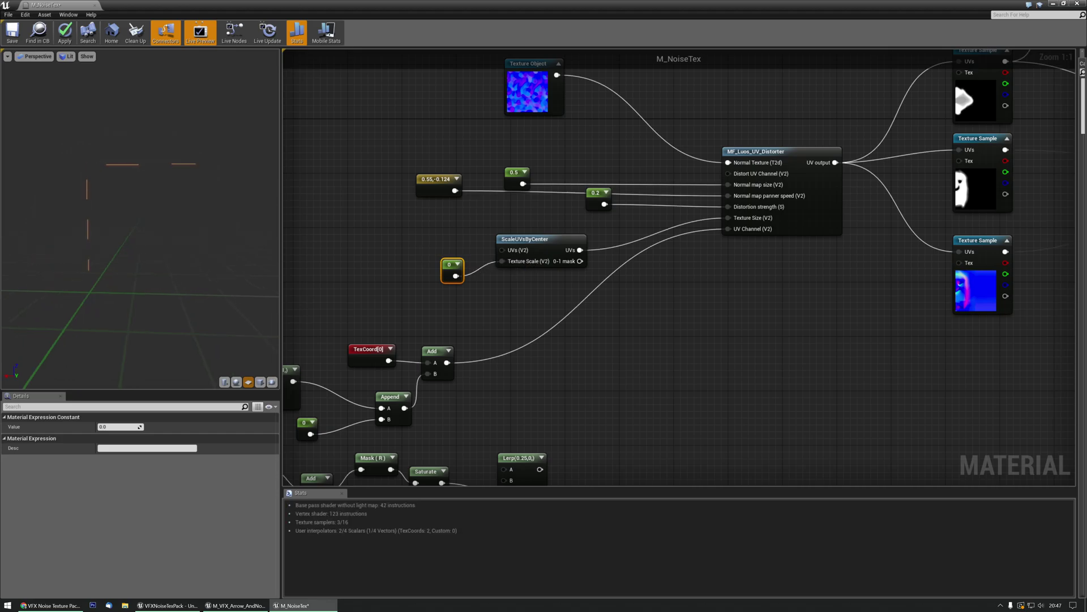
# - Try 1 as the constant feeding ScaleUVsByCenter's Texture Scale, and set it to 0.2
pyautogui.click(117, 426)
pyautogui.write('1')
pyautogui.press('Return')
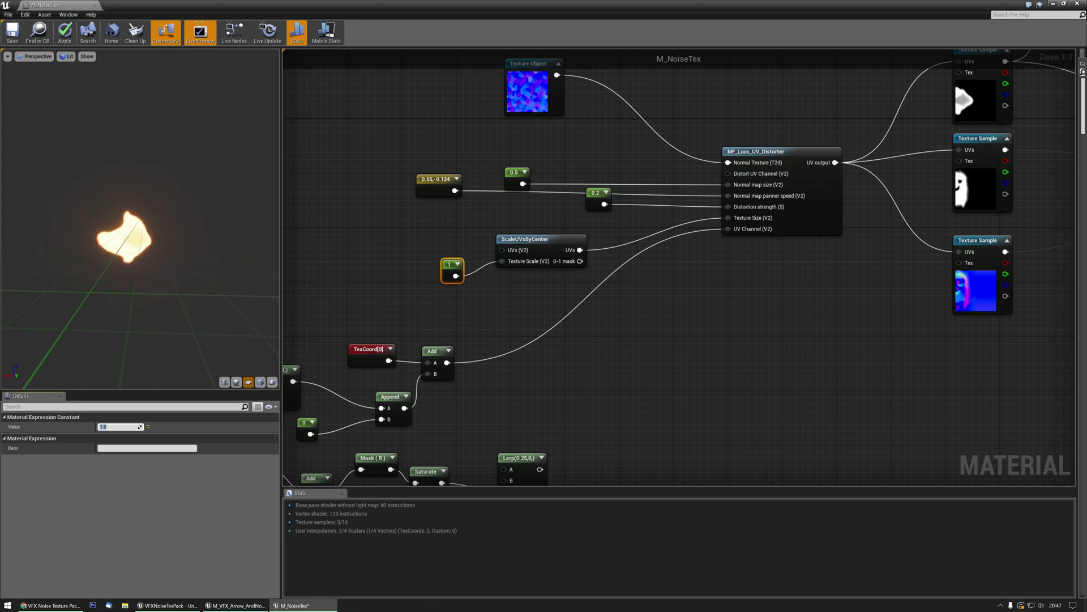
pyautogui.write('0.2')
pyautogui.press('Return')
# - Reroute ScaleUVsByCenter's UVs output to the distorter's UV Channel, move it beside the Add node, and feed its UVs from Add
pyautogui.moveTo(731, 219)
pyautogui.keyDown('ctrl'); pyautogui.moveTo(731, 218); pyautogui.dragTo(729, 230); pyautogui.keyUp('ctrl')
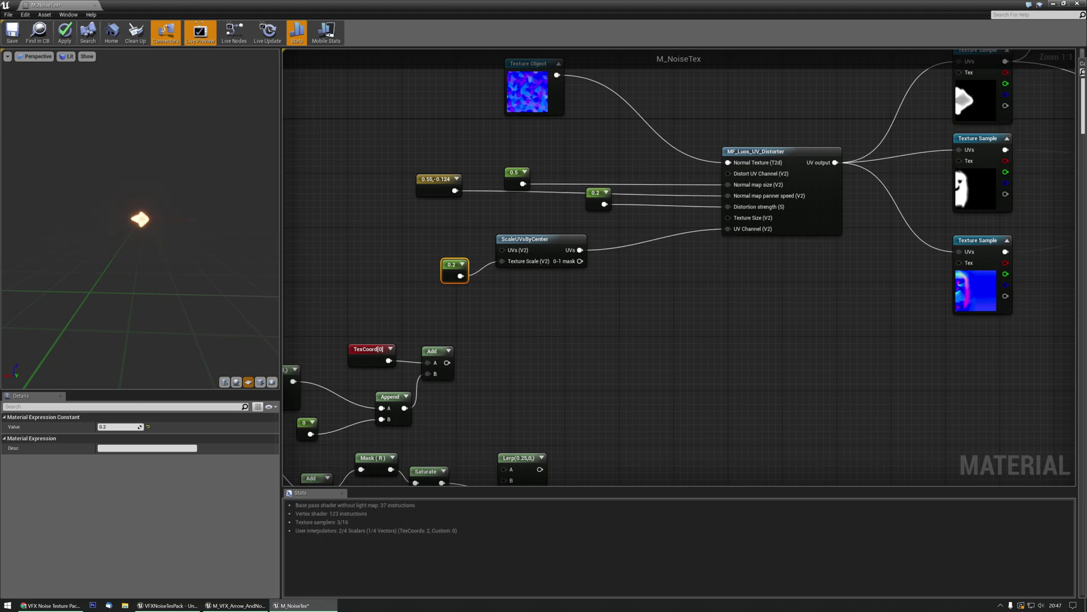
pyautogui.moveTo(474, 245); pyautogui.dragTo(504, 266)
pyautogui.moveTo(518, 242); pyautogui.dragTo(567, 365)
pyautogui.click(513, 339)
pyautogui.moveTo(447, 362); pyautogui.dragTo(551, 373)
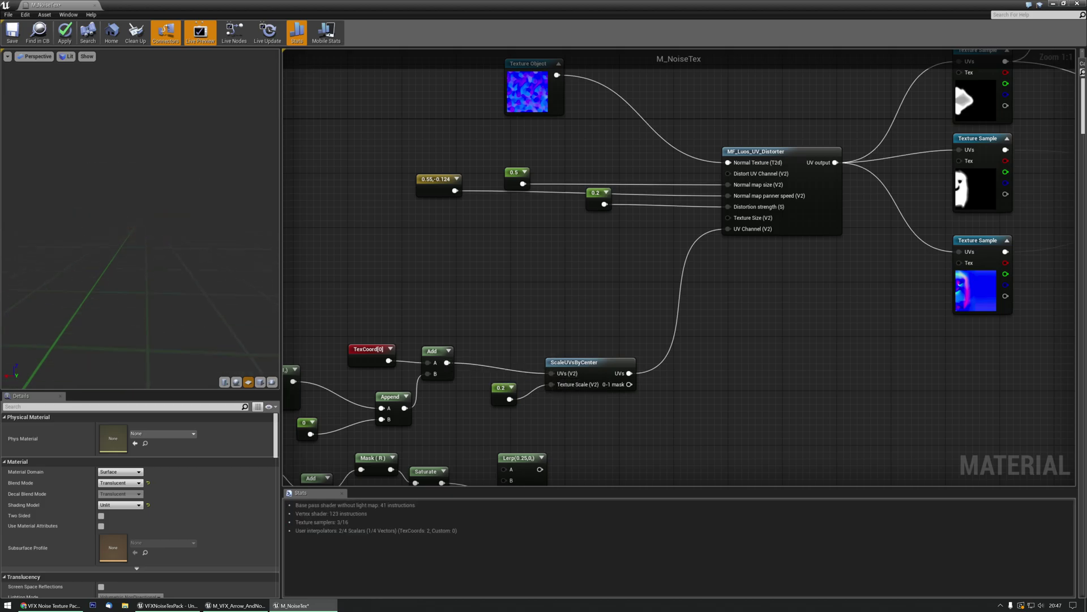
# - Try 0.5, 1 and 10 as the Texture Scale constant, and set it to 0.6
pyautogui.click(499, 379)
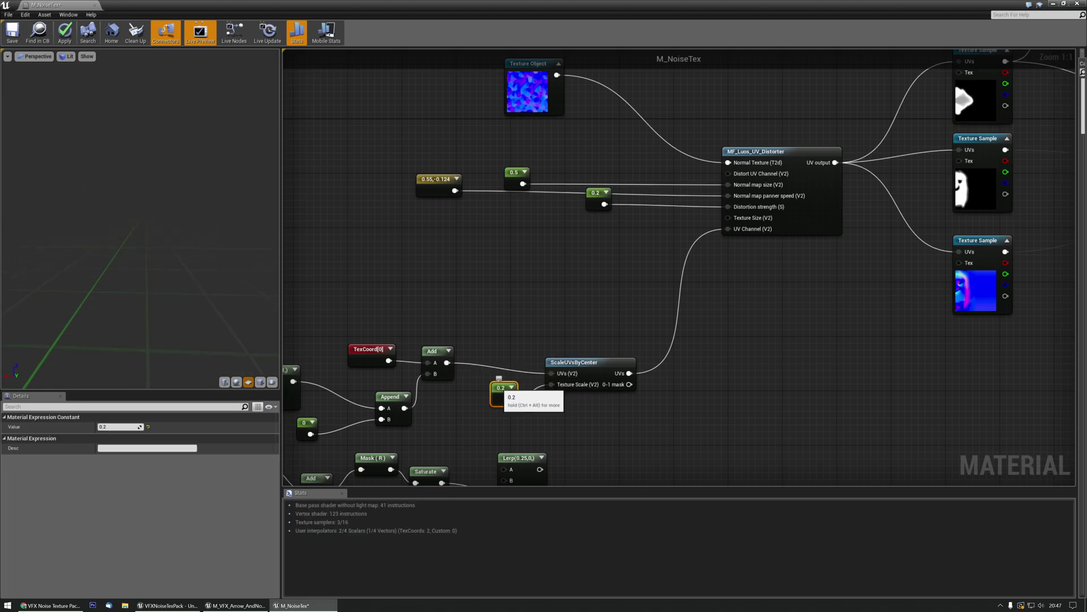
pyautogui.write('.5')
pyautogui.press('Return')
pyautogui.write('1')
pyautogui.press('Return')
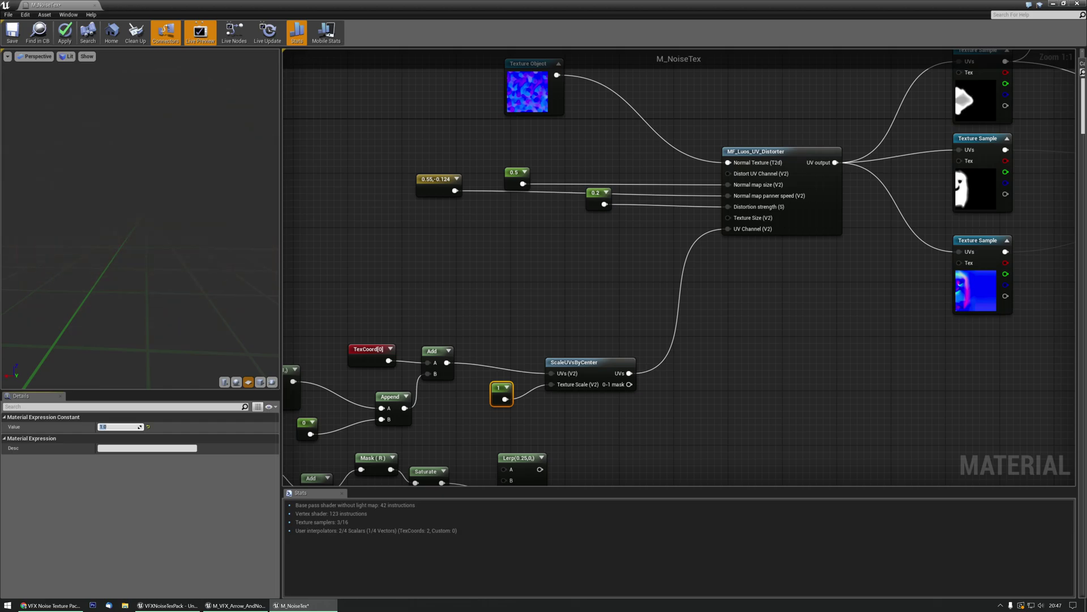
pyautogui.write('10')
pyautogui.press('Return')
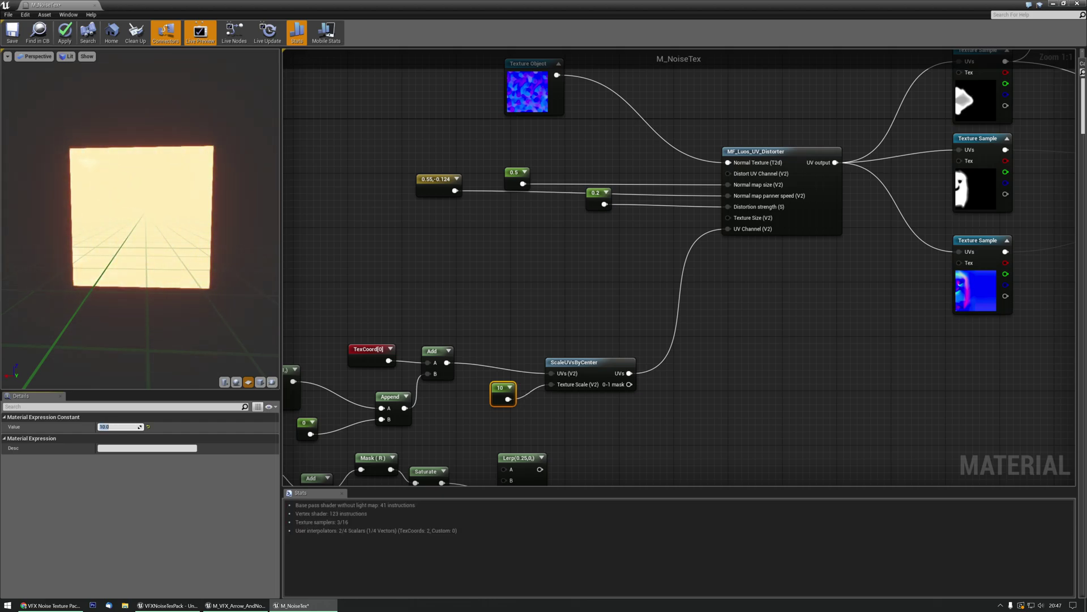
pyautogui.write('0.6')
pyautogui.press('Return')
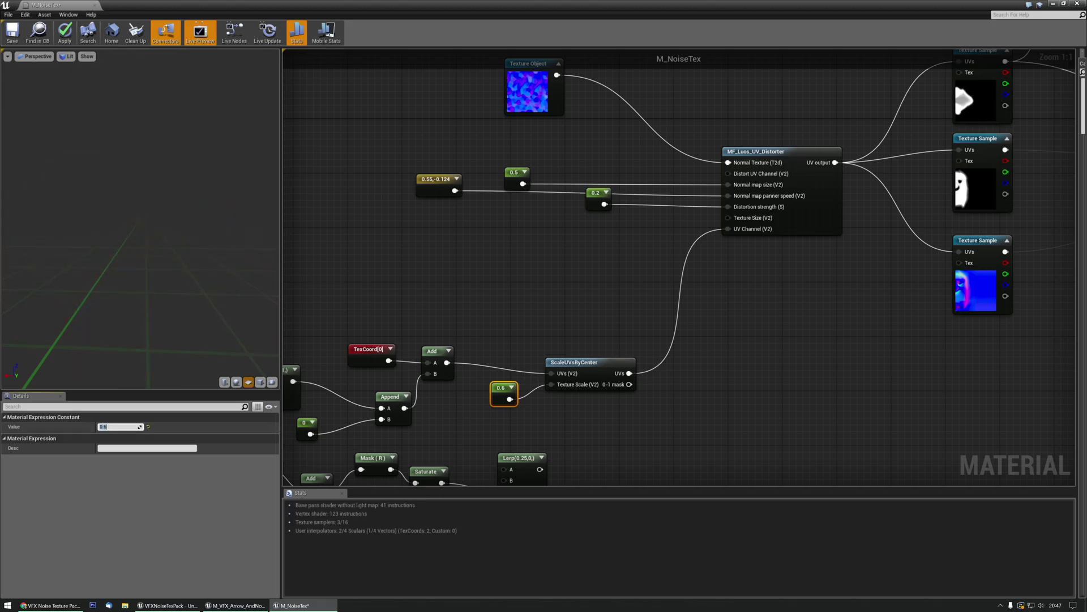
# - Try the Lerp output as the distorter's Distortion strength, and reconnect the 0.2 constant
pyautogui.scroll(-1, 577, 250)
pyautogui.moveTo(595, 394); pyautogui.dragTo(631, 369, button='right')
pyautogui.click(676, 331)
pyautogui.moveTo(677, 331); pyautogui.dragTo(551, 420, button='right')
pyautogui.moveTo(491, 435); pyautogui.dragTo(656, 205)
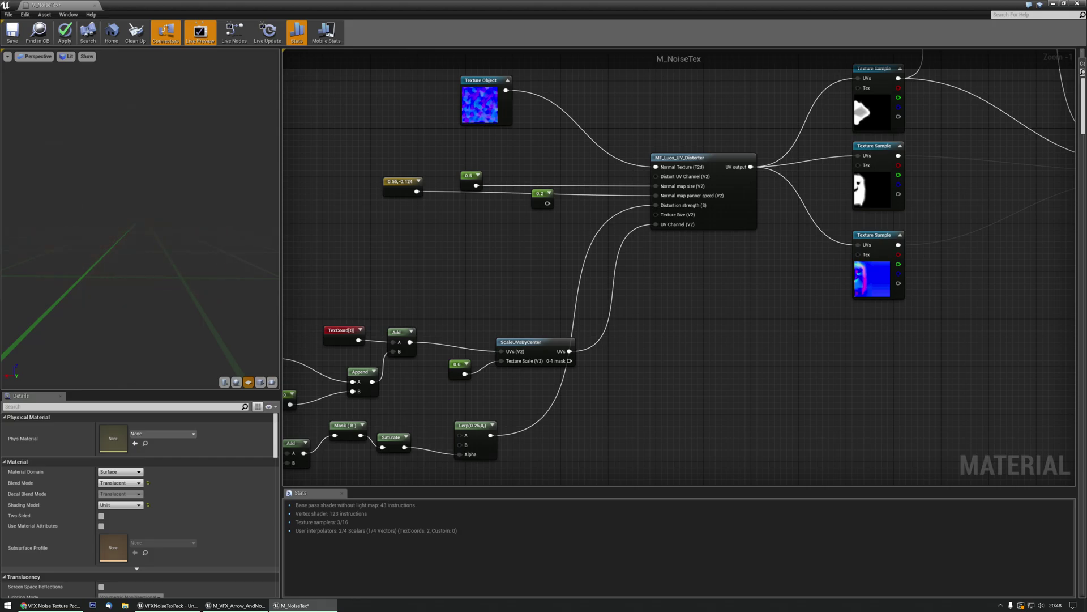
pyautogui.moveTo(656, 148); pyautogui.dragTo(615, 151, button='right')
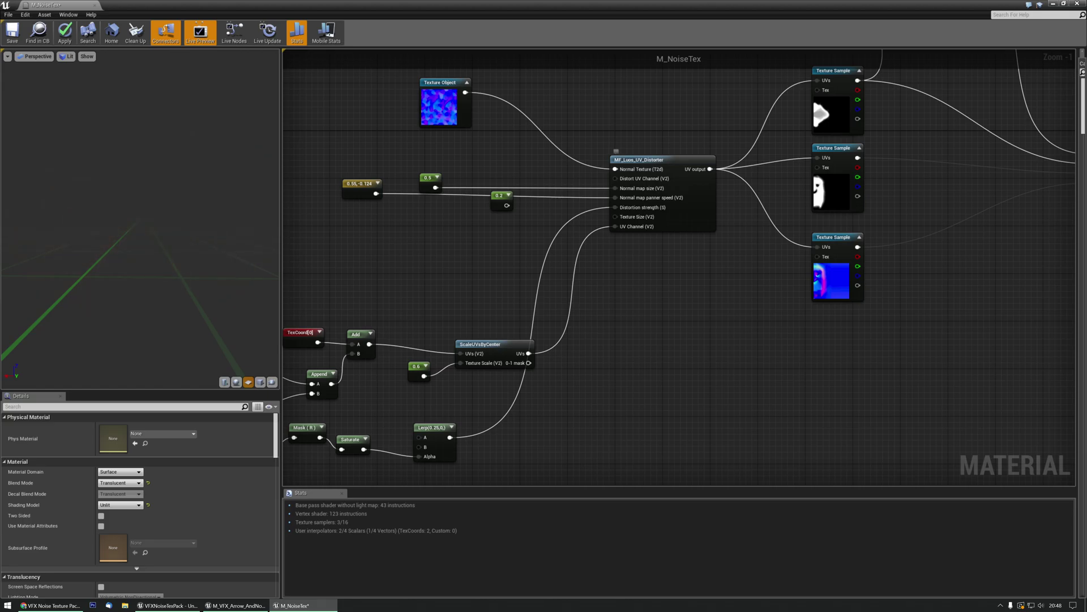
pyautogui.keyDown('alt'); pyautogui.click(615, 207); pyautogui.keyUp('alt')
pyautogui.moveTo(507, 205); pyautogui.dragTo(615, 208)
# - Connect the ghost texture sample's output to the material's Opacity and to the color Lerp's Alpha
pyautogui.moveTo(722, 311); pyautogui.dragTo(451, 389, button='right')
pyautogui.moveTo(689, 224); pyautogui.dragTo(636, 264, button='right')
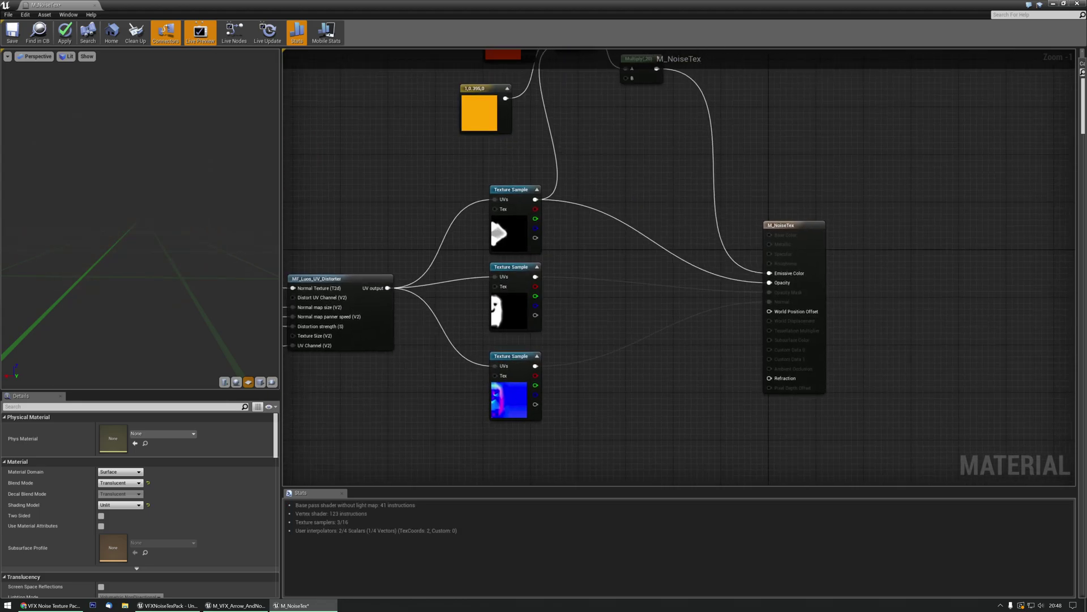
pyautogui.moveTo(535, 276); pyautogui.dragTo(770, 283)
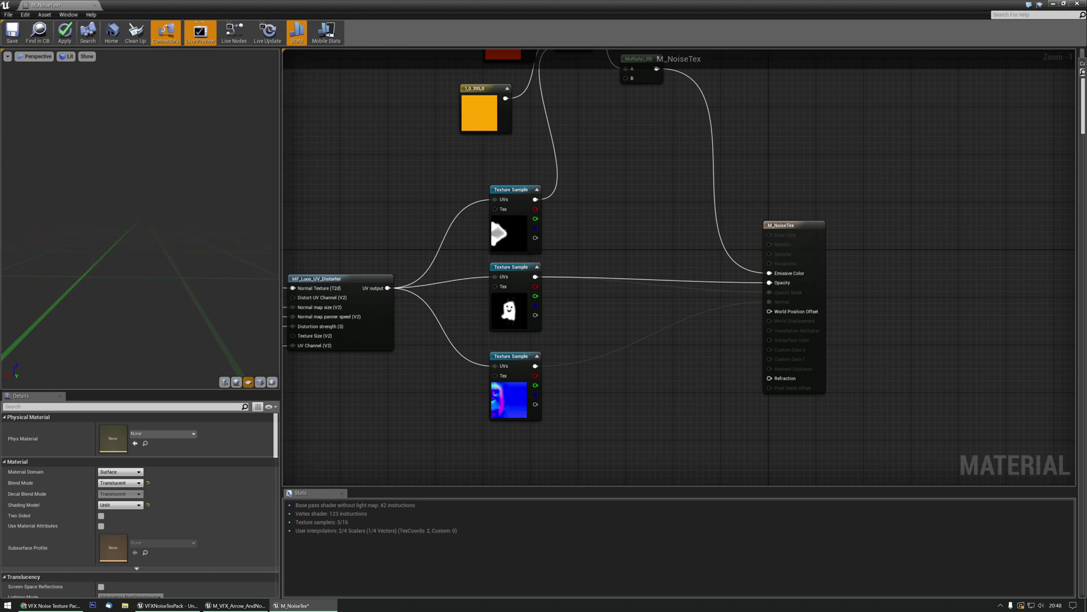
pyautogui.moveTo(442, 255); pyautogui.dragTo(421, 340, button='right')
pyautogui.moveTo(515, 362); pyautogui.dragTo(539, 131)
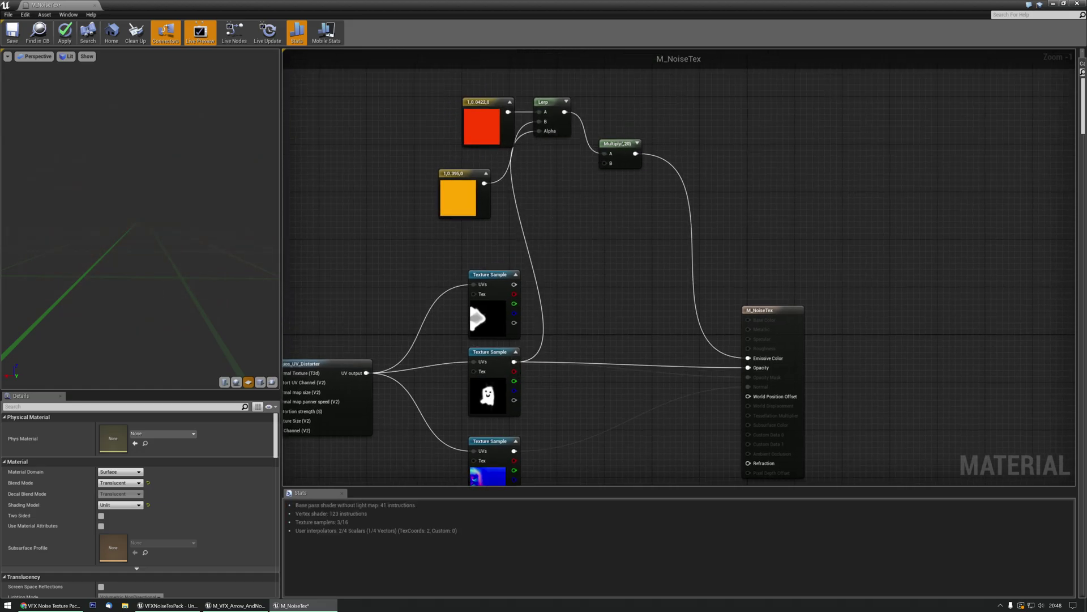
# - Set the material's Blend Mode to Masked and its Shading Model to Default Lit
pyautogui.moveTo(623, 254); pyautogui.dragTo(593, 188, button='right')
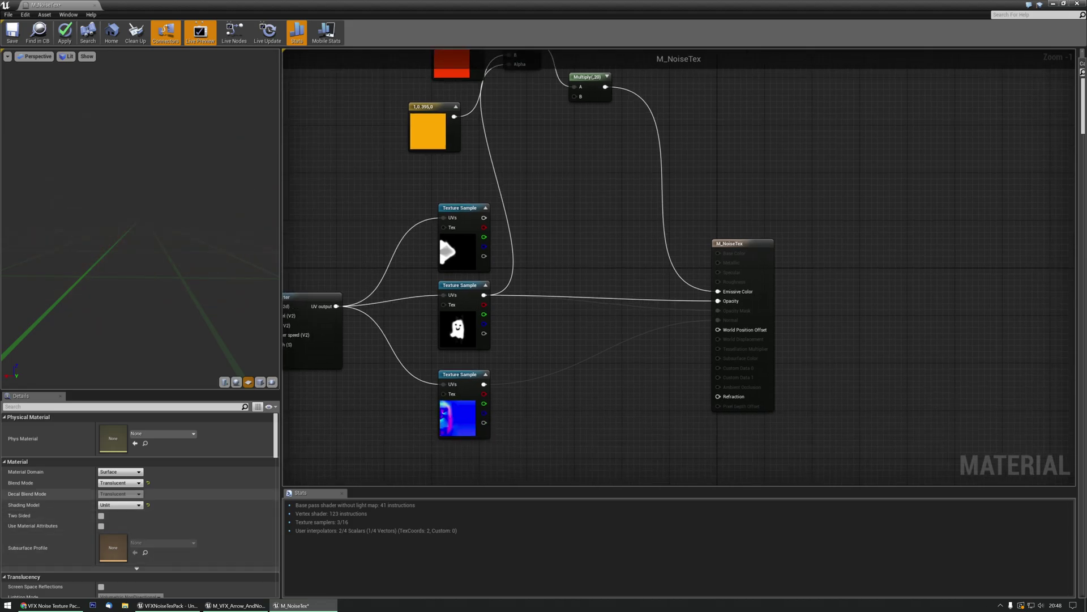
pyautogui.click(121, 483)
pyautogui.click(107, 495)
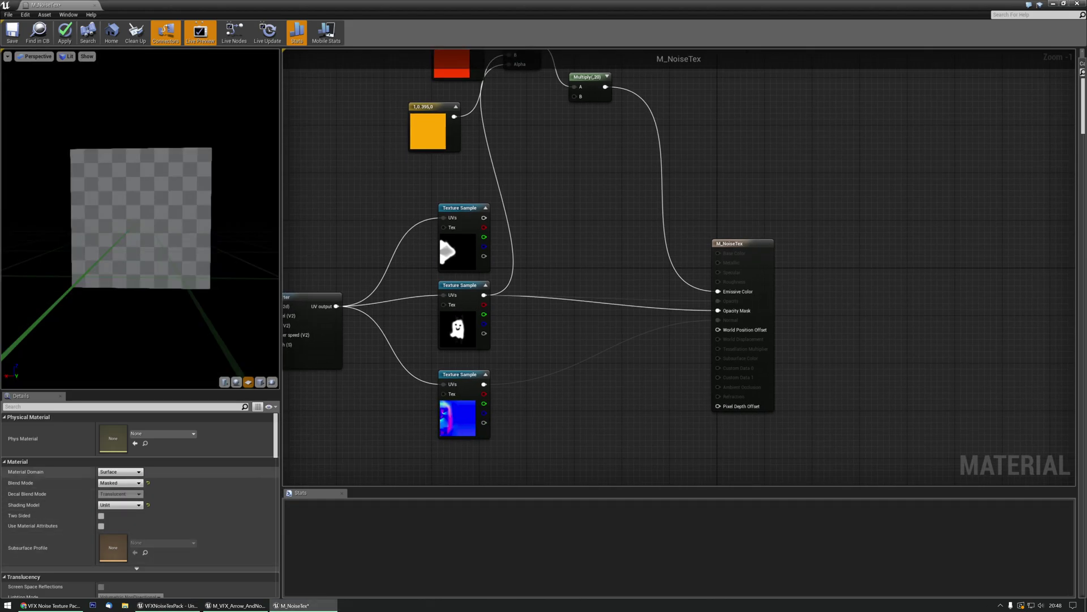
pyautogui.click(120, 504)
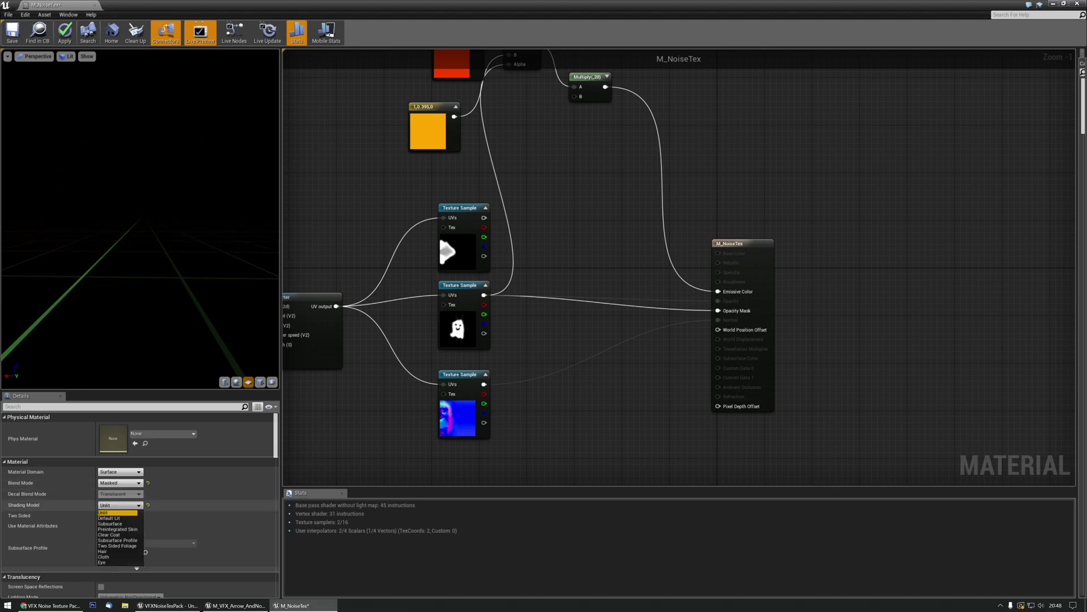
pyautogui.click(108, 518)
# - Move the Emissive Color connection to Base Color, and replace it with a new constant of 0.8
pyautogui.moveTo(643, 279); pyautogui.dragTo(637, 313, button='right')
pyautogui.keyDown('ctrl'); pyautogui.moveTo(712, 325); pyautogui.dragTo(715, 289); pyautogui.keyUp('ctrl')
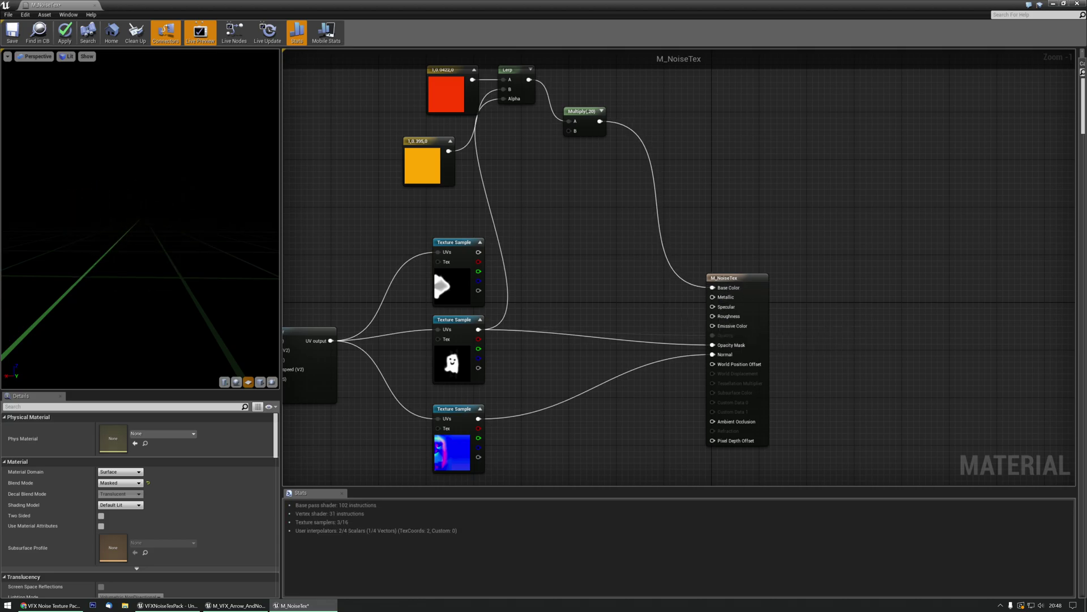
pyautogui.moveTo(577, 204); pyautogui.dragTo(574, 224, button='right')
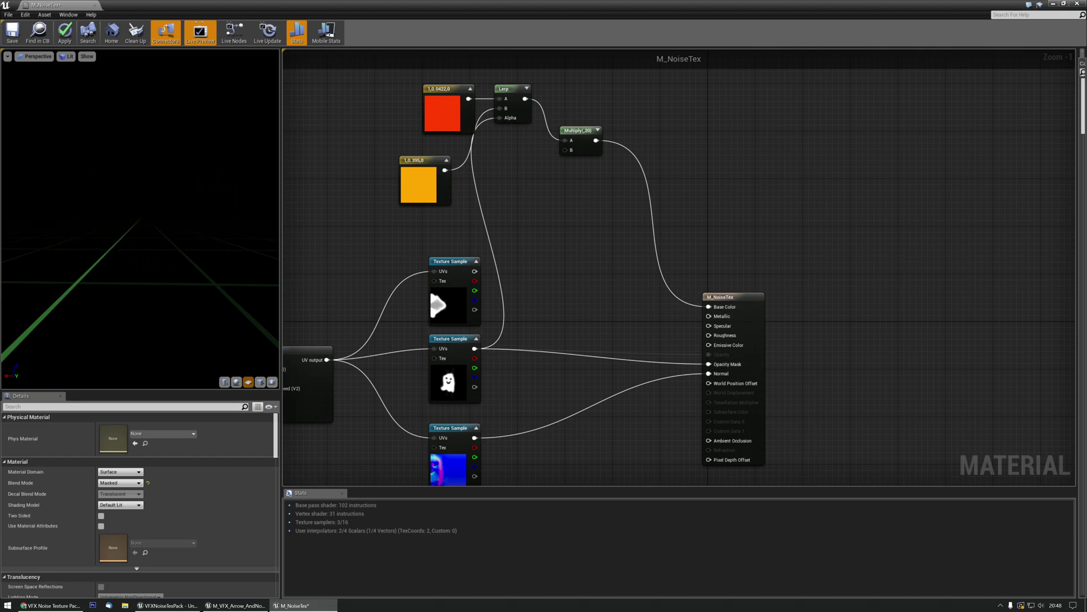
pyautogui.click(565, 255)
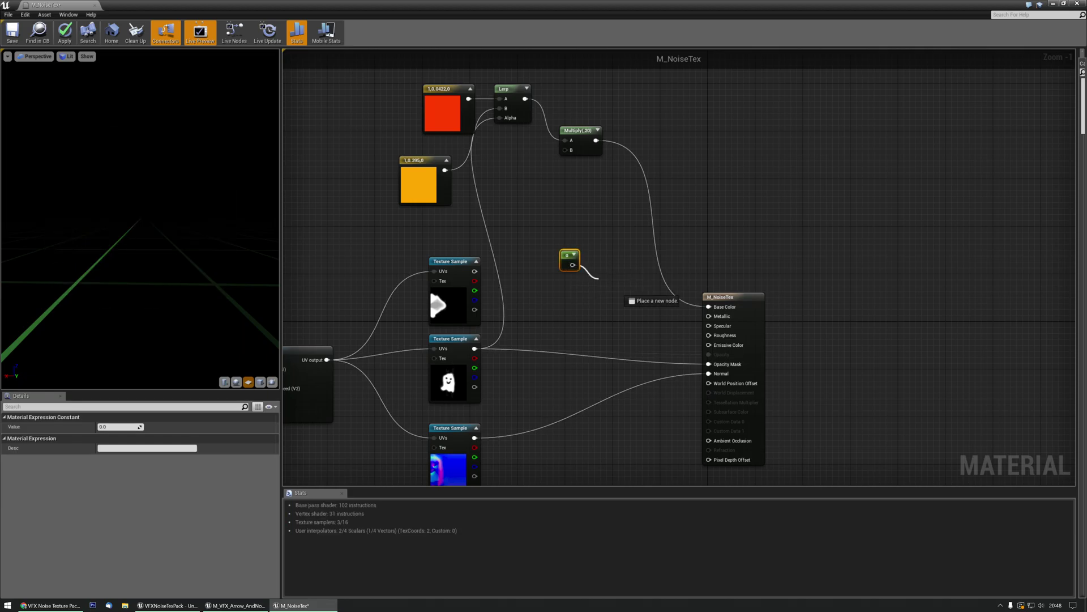
pyautogui.moveTo(711, 309); pyautogui.dragTo(707, 306)
pyautogui.click(119, 426)
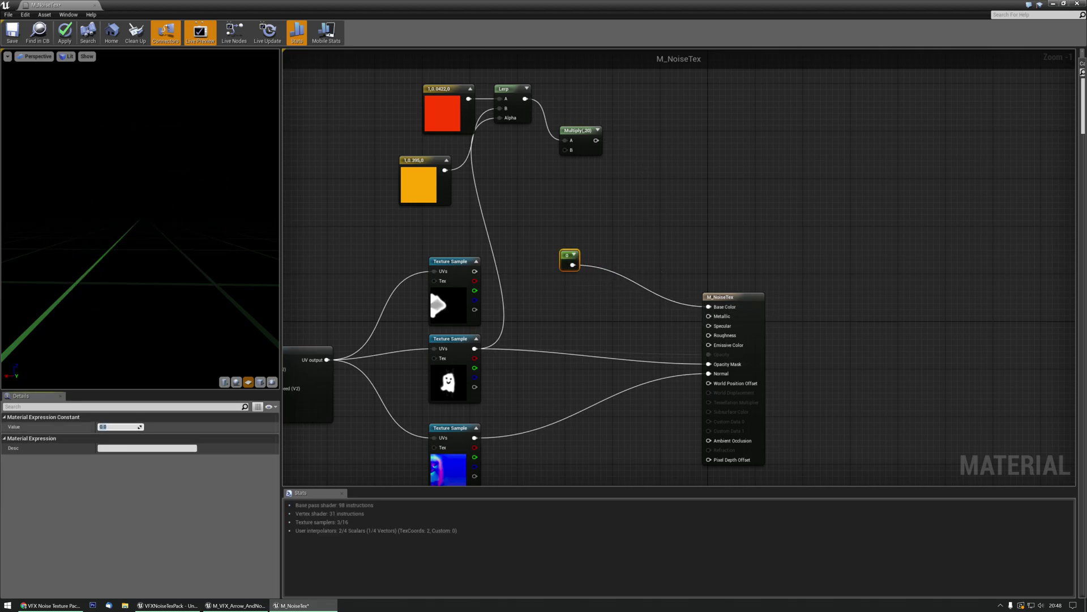
pyautogui.write('0.8')
pyautogui.press('Return')
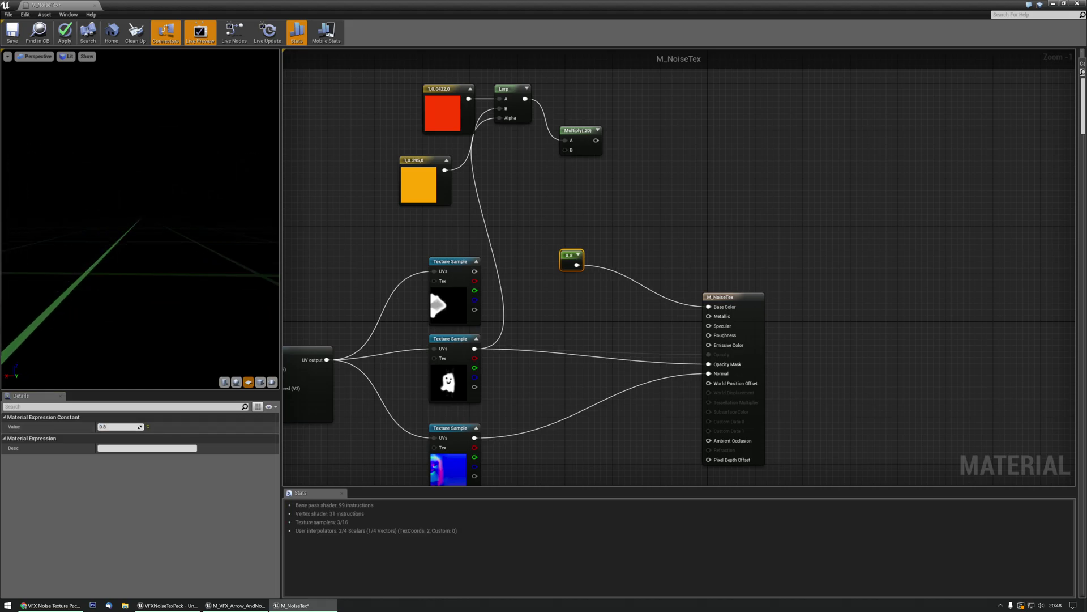
# - Disconnect the Base Color input and the distorter's UV Channel, and save the material
pyautogui.keyDown('alt'); pyautogui.click(709, 306); pyautogui.keyUp('alt')
pyautogui.moveTo(437, 259); pyautogui.dragTo(824, 93, button='right')
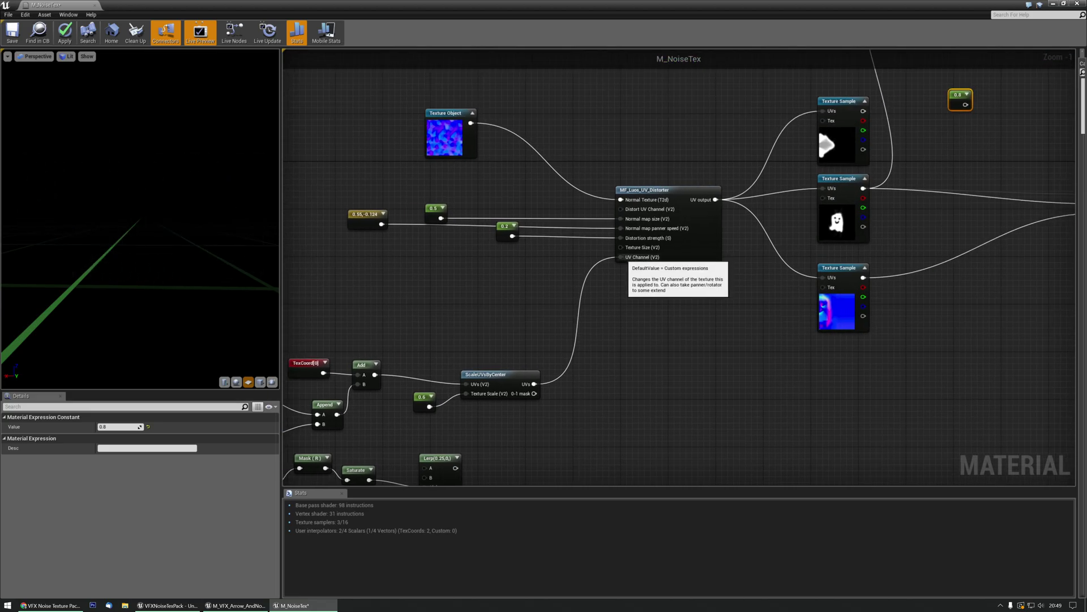
pyautogui.moveTo(623, 257); pyautogui.dragTo(501, 268, button='right')
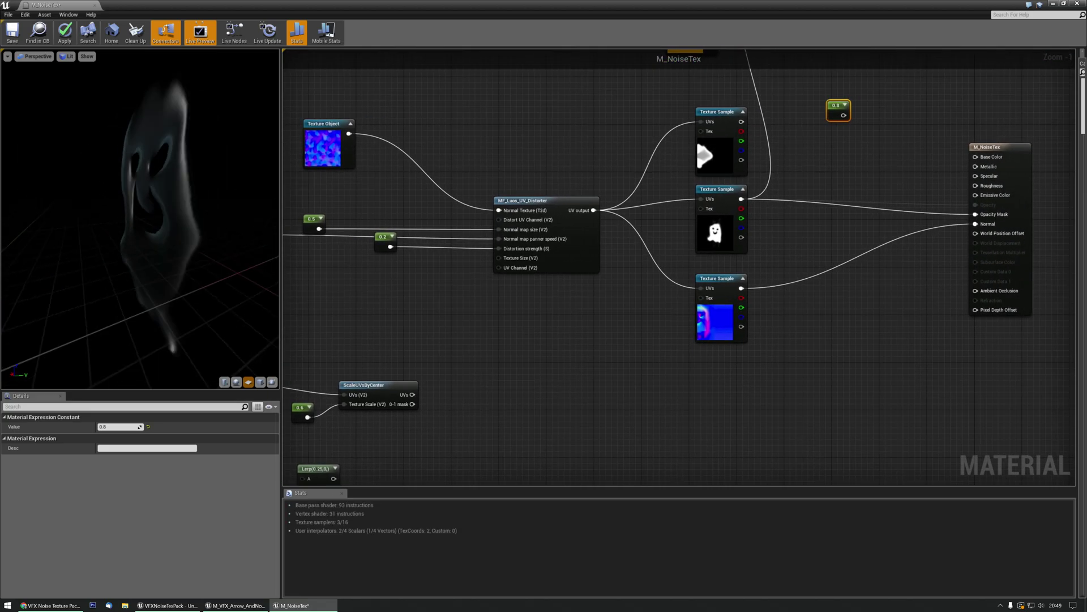
pyautogui.moveTo(140, 219); pyautogui.dragTo(147, 266)
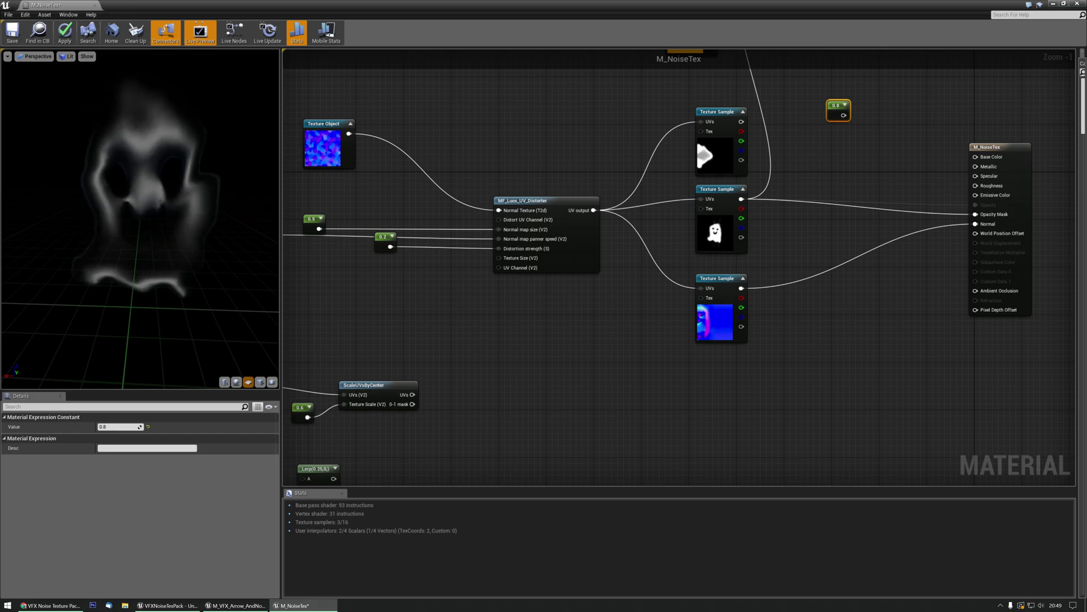
pyautogui.click(12, 32)
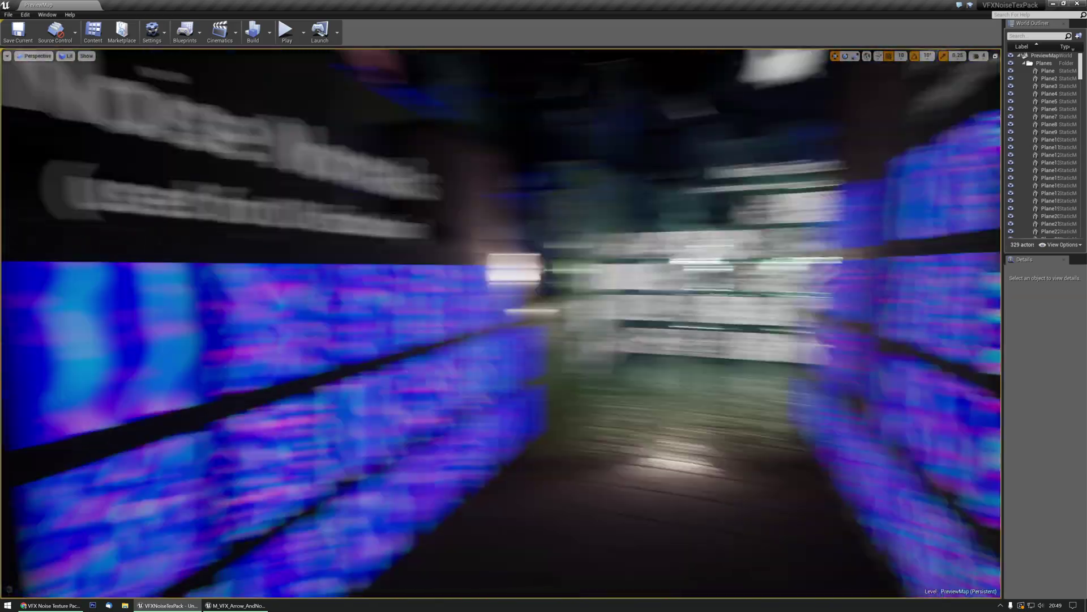
# - Go to the wall of black-and-white noise planes in the level and open the soft zigzag plane's material instance
pyautogui.moveTo(501, 323); pyautogui.dragTo(728, 292, button='right')
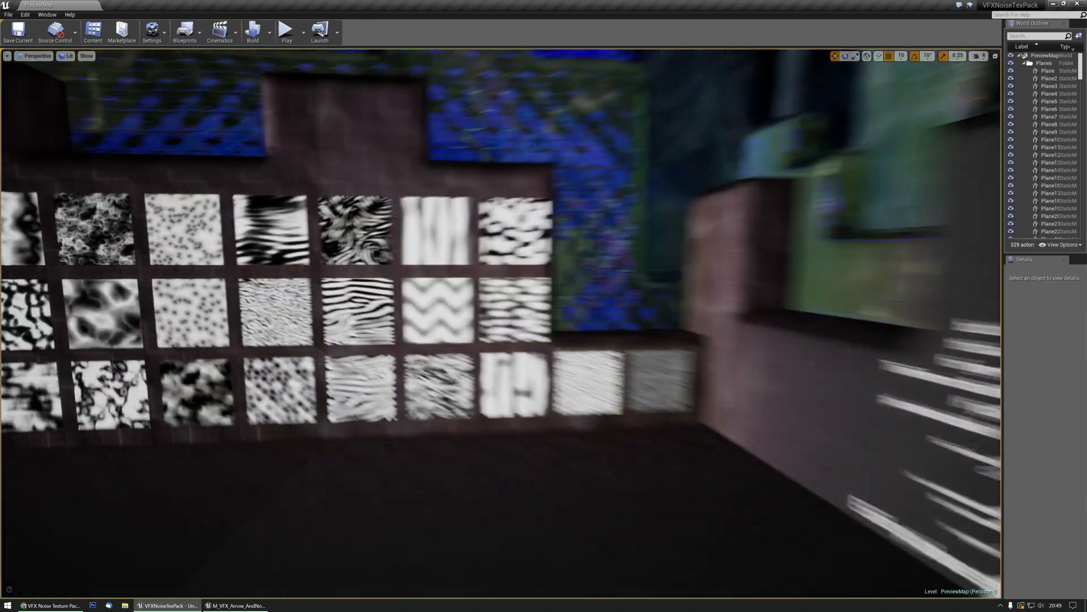
pyautogui.moveTo(501, 323); pyautogui.dragTo(476, 294, button='right')
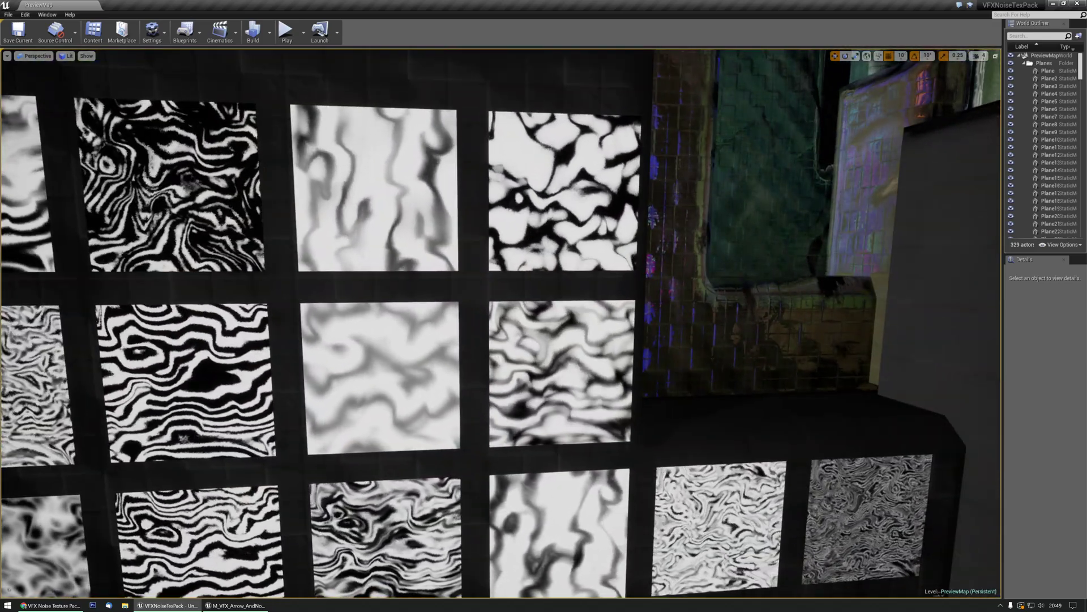
pyautogui.click(381, 377)
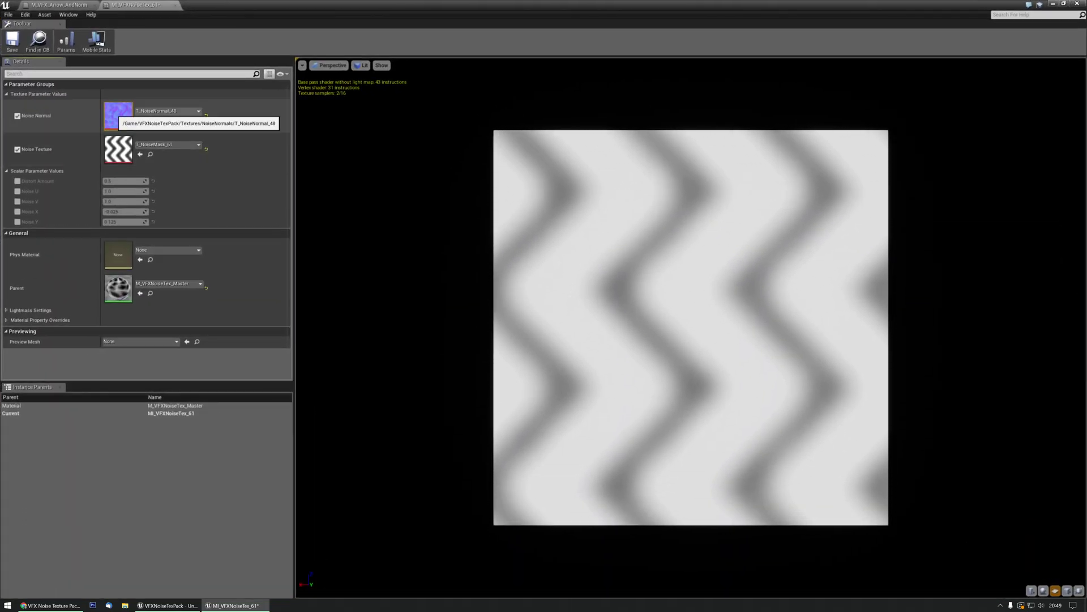
# - Try T_NoiseNormal_49 as the instance's Noise Normal, and replace it with T_NoiseNormal_36
pyautogui.click(168, 111)
pyautogui.click(187, 303)
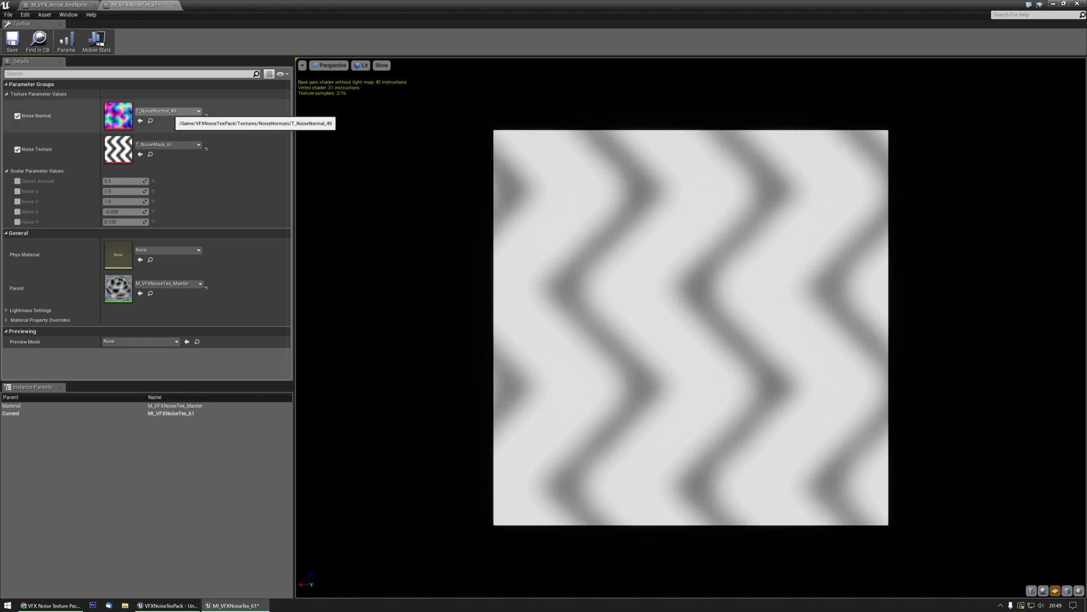
pyautogui.click(169, 111)
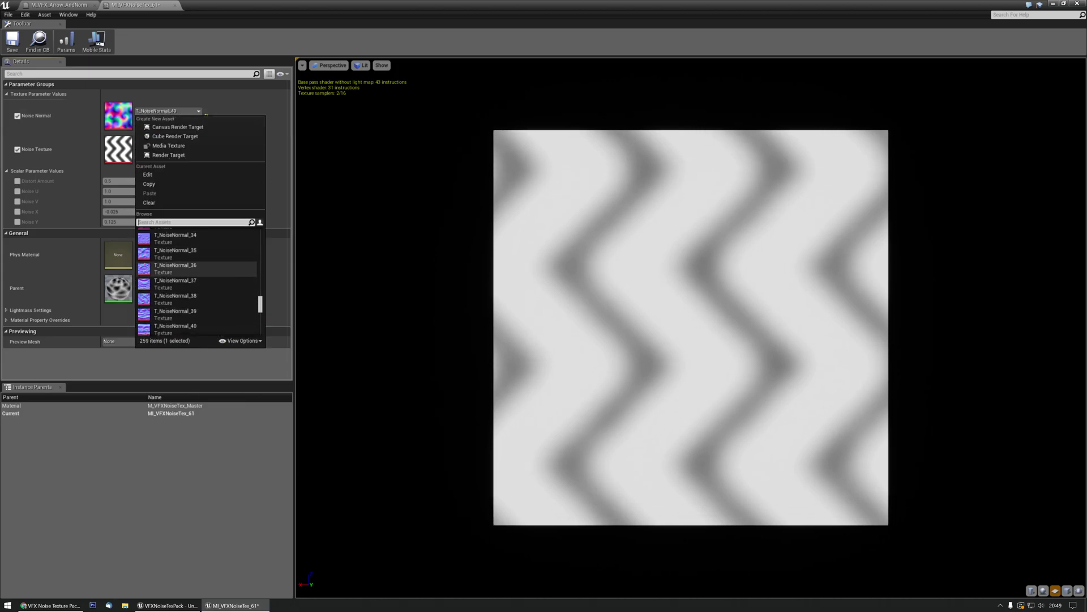
pyautogui.scroll(1, 198, 270)
pyautogui.click(199, 270)
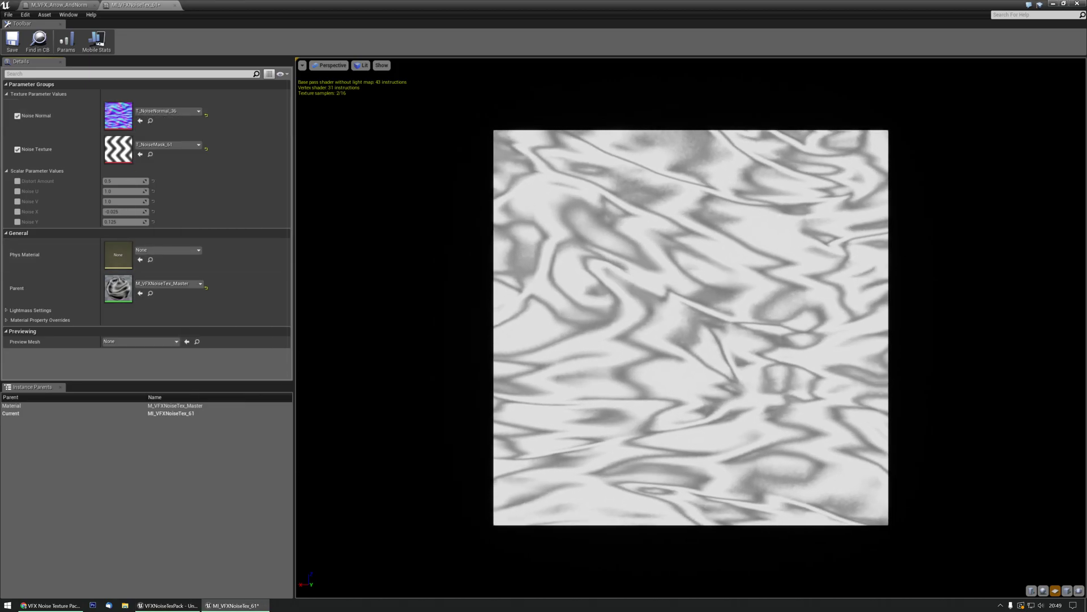
# - Set the Noise Texture to T_VFX_Ghosty_01 and override the Distort Amount with 0.2
pyautogui.click(168, 145)
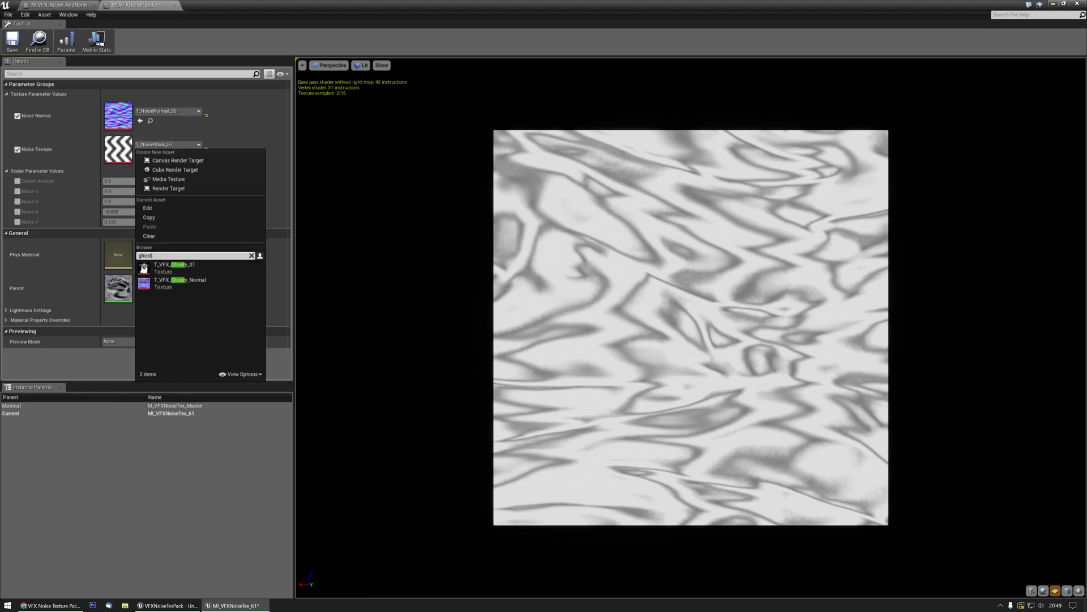
pyautogui.click(174, 267)
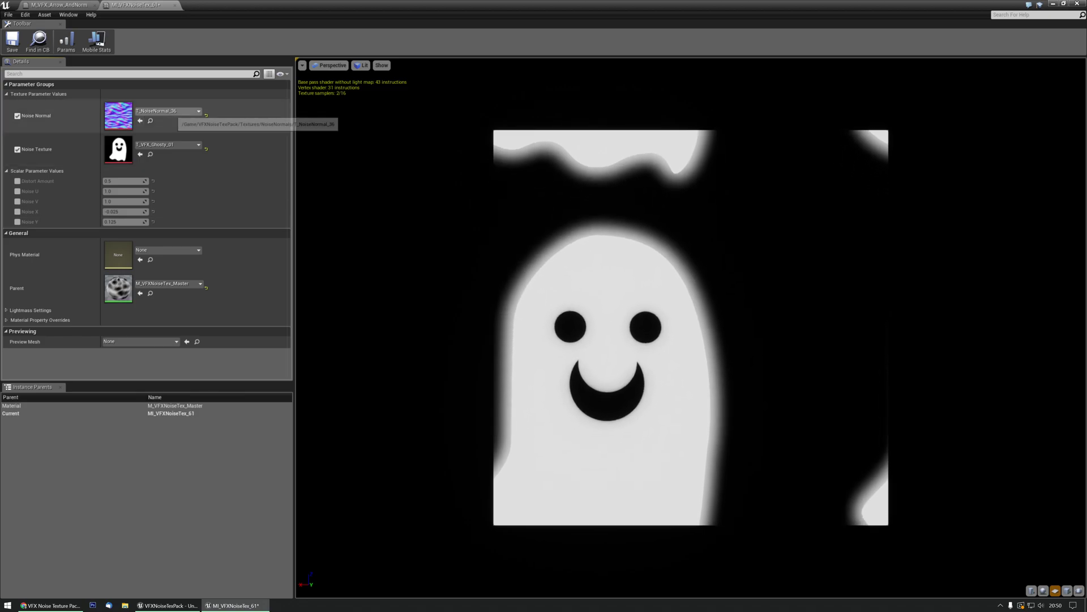
pyautogui.click(17, 180)
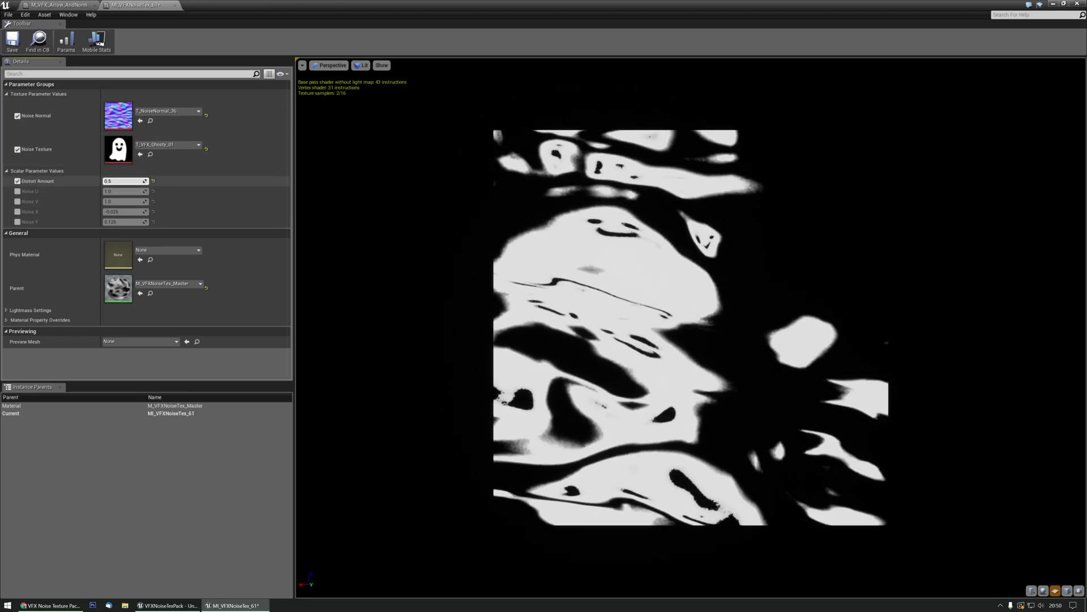
pyautogui.write('.2')
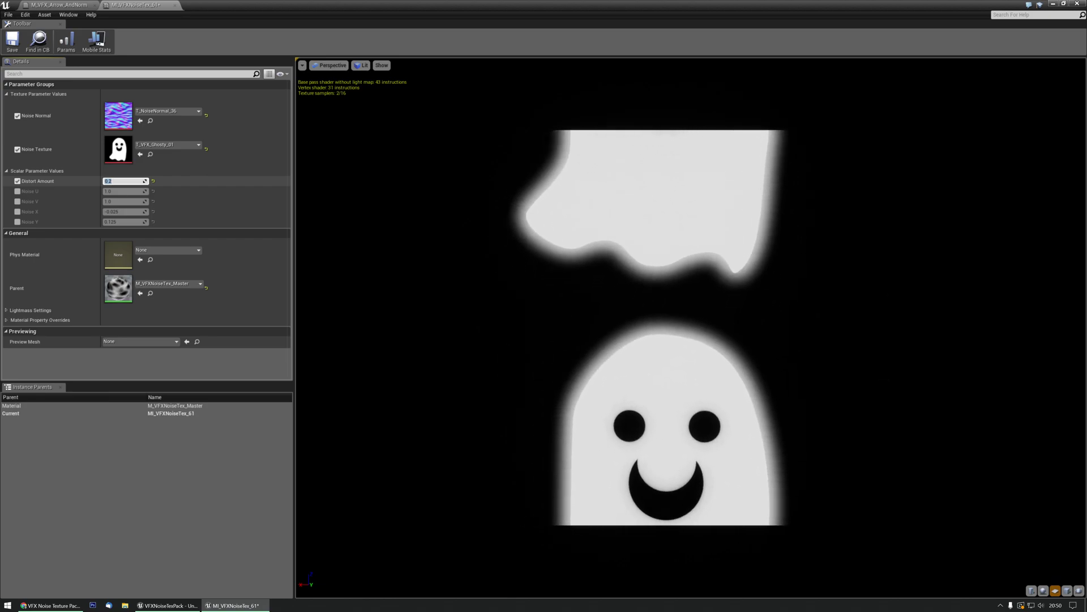
# - Try T_NoiseNormal_34 and T_NoiseNormal_25 as the Noise Normal, and set it to T_NoiseNormal_12
pyautogui.click(167, 111)
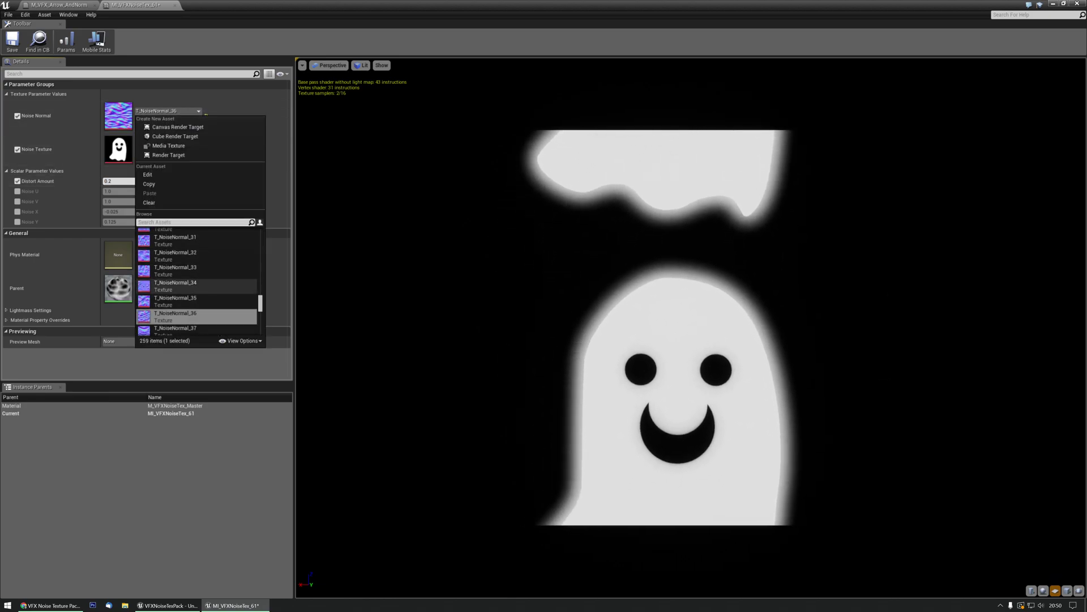
pyautogui.click(175, 286)
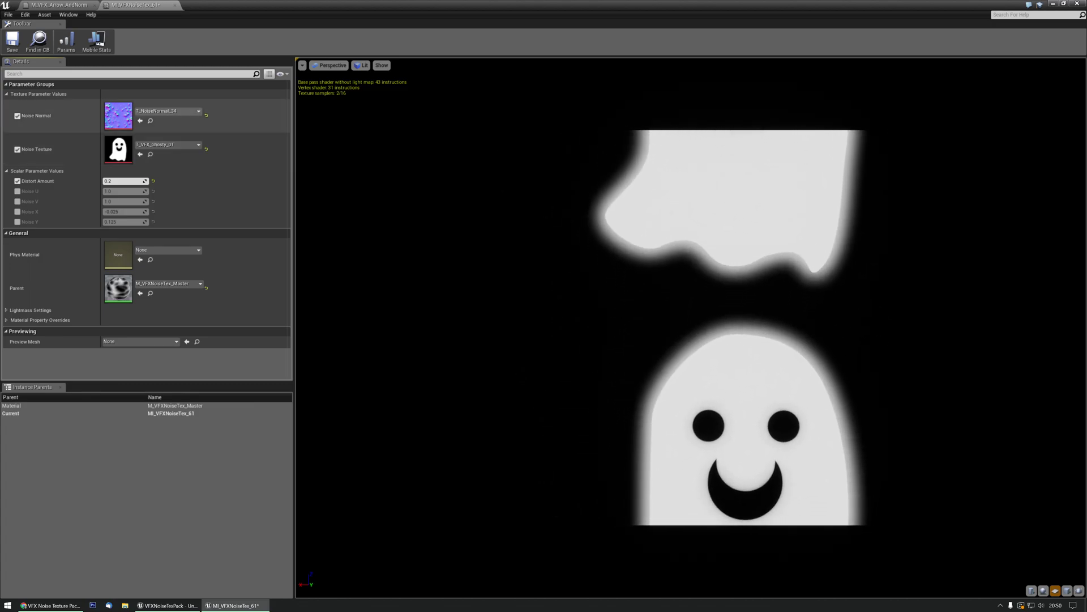
pyautogui.click(168, 111)
pyautogui.click(176, 261)
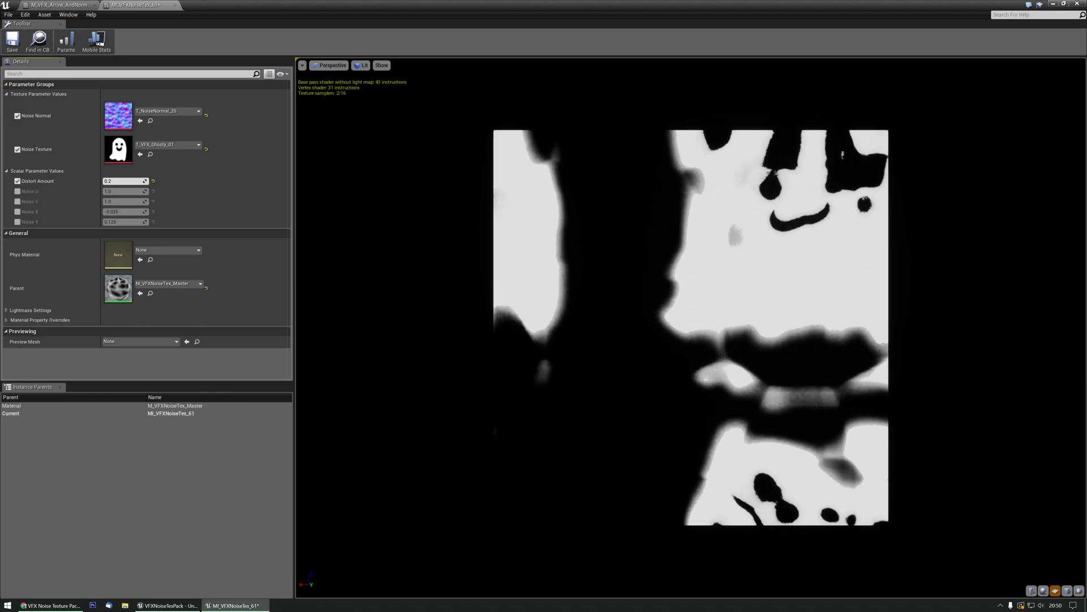
pyautogui.click(167, 111)
pyautogui.scroll(10, 195, 278)
pyautogui.click(176, 268)
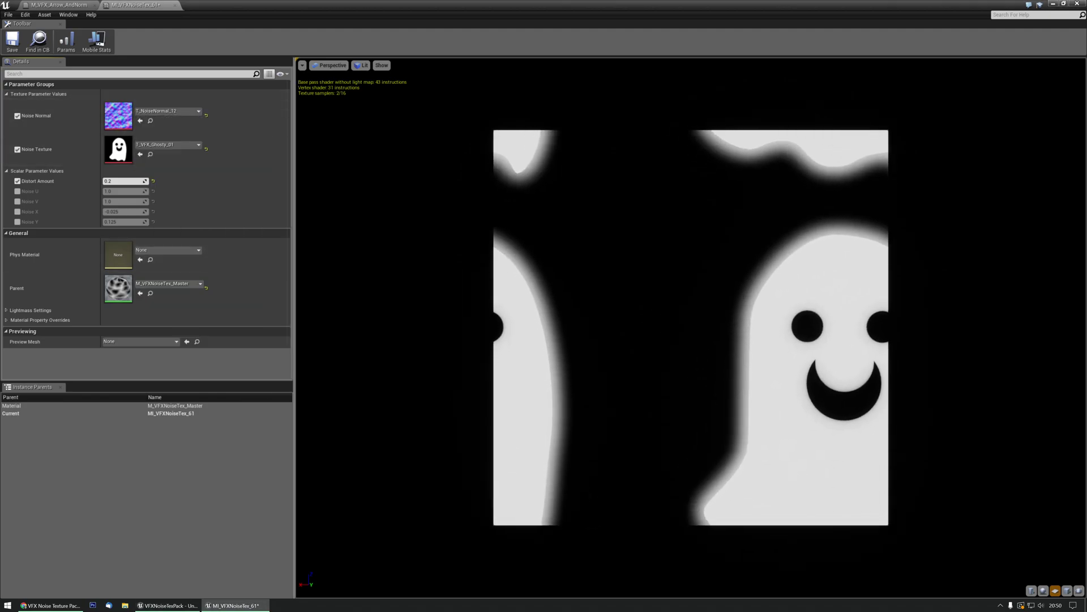